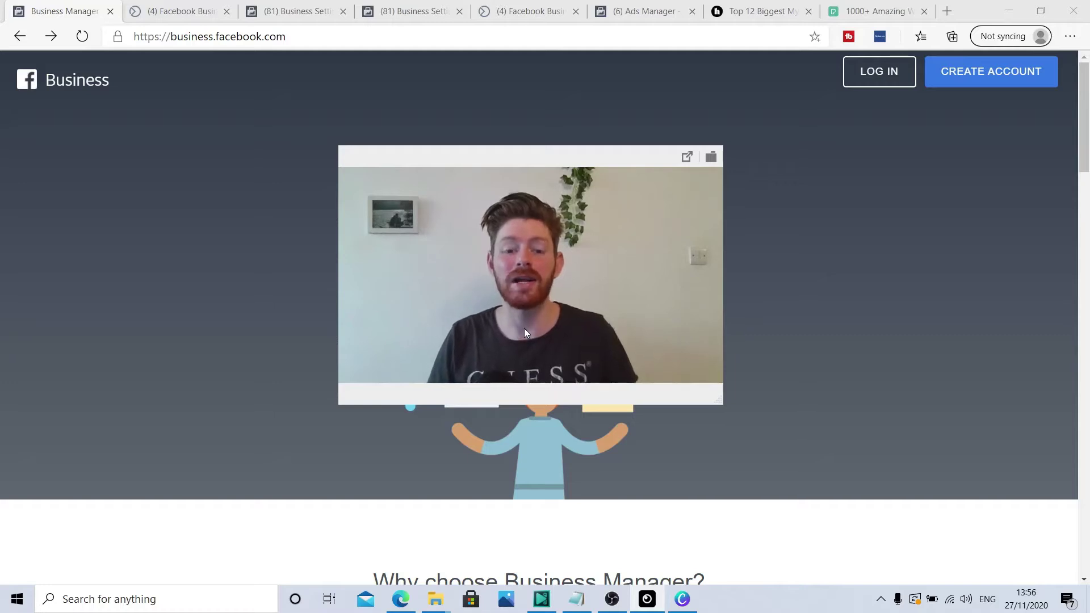
Step: Open the Business Suite home and look over the available pages, updates, recent posts and recent ads
left_click_drag(547, 316, 916, 542)
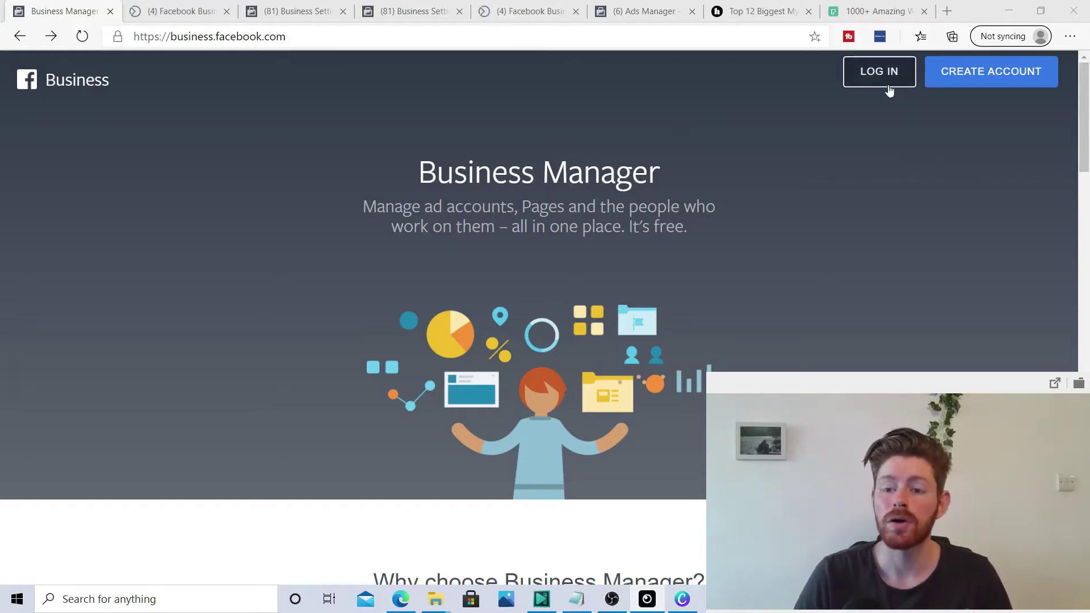
left_click(173, 12)
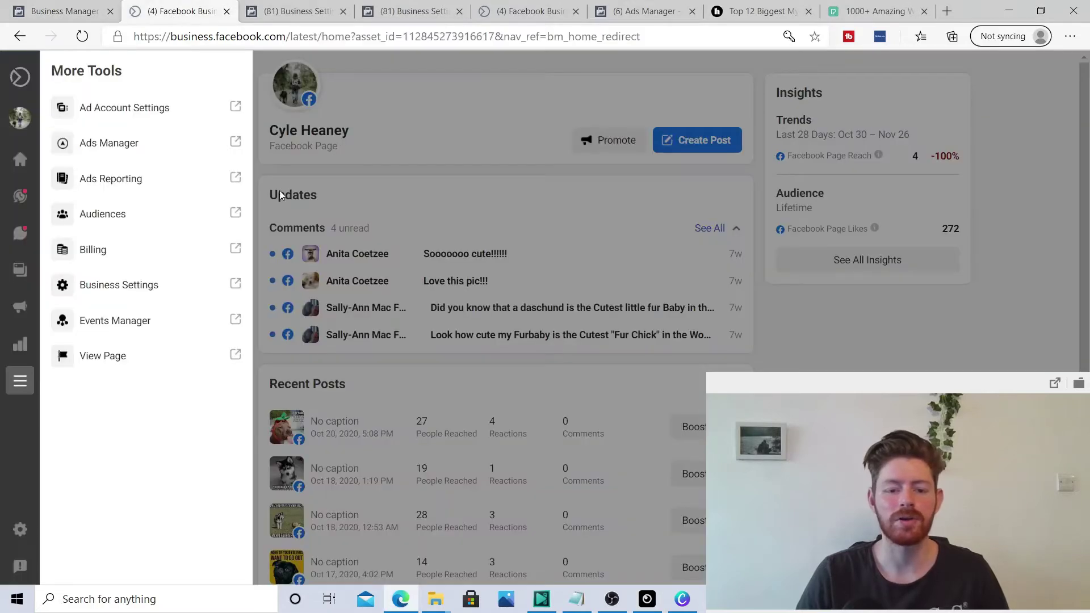
left_click(478, 205)
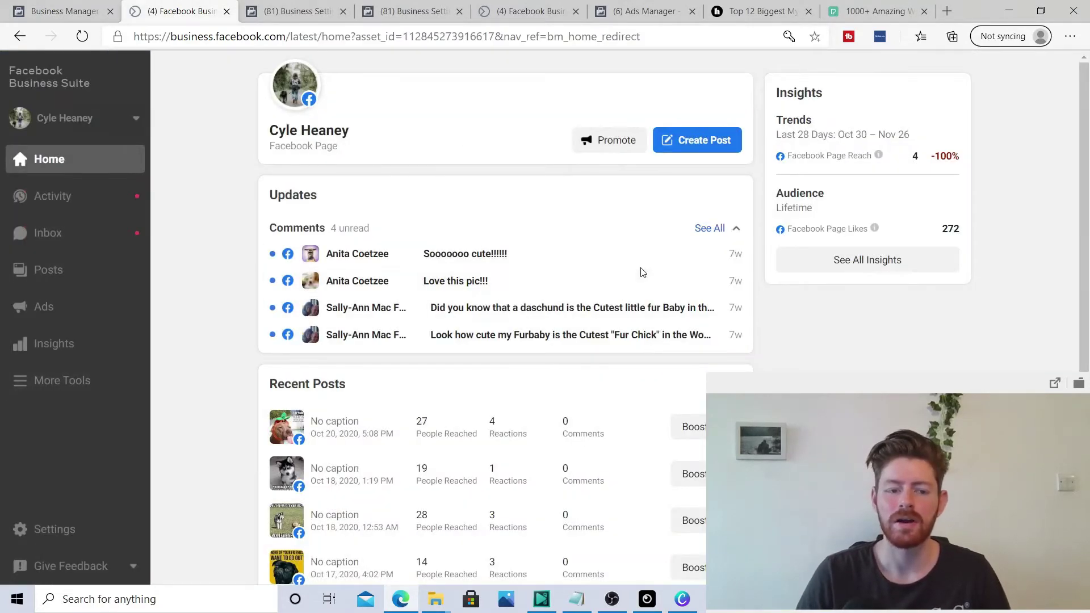
left_click(132, 121)
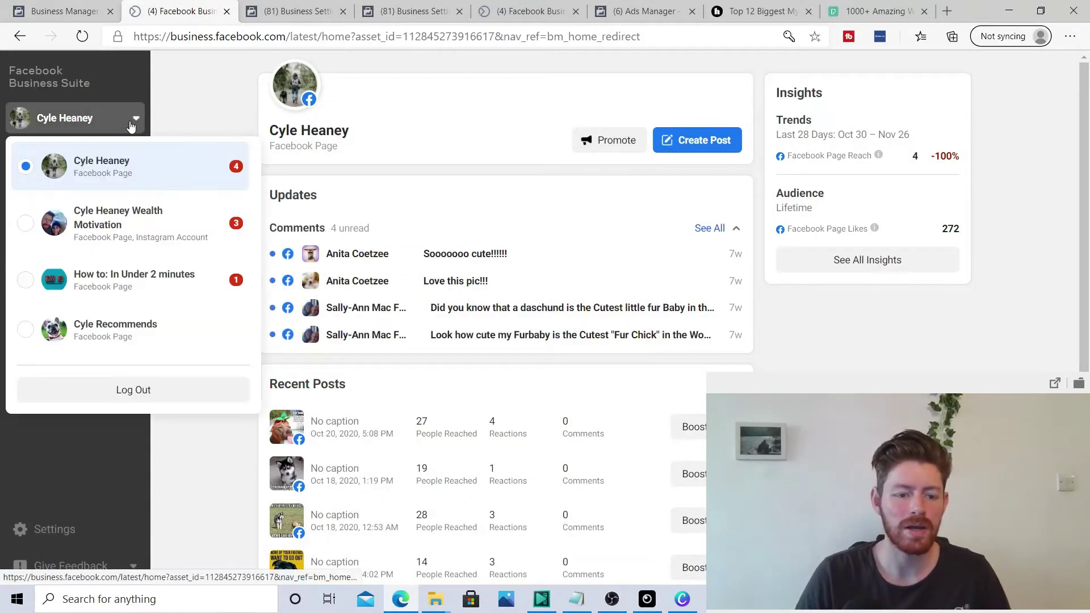
left_click(133, 121)
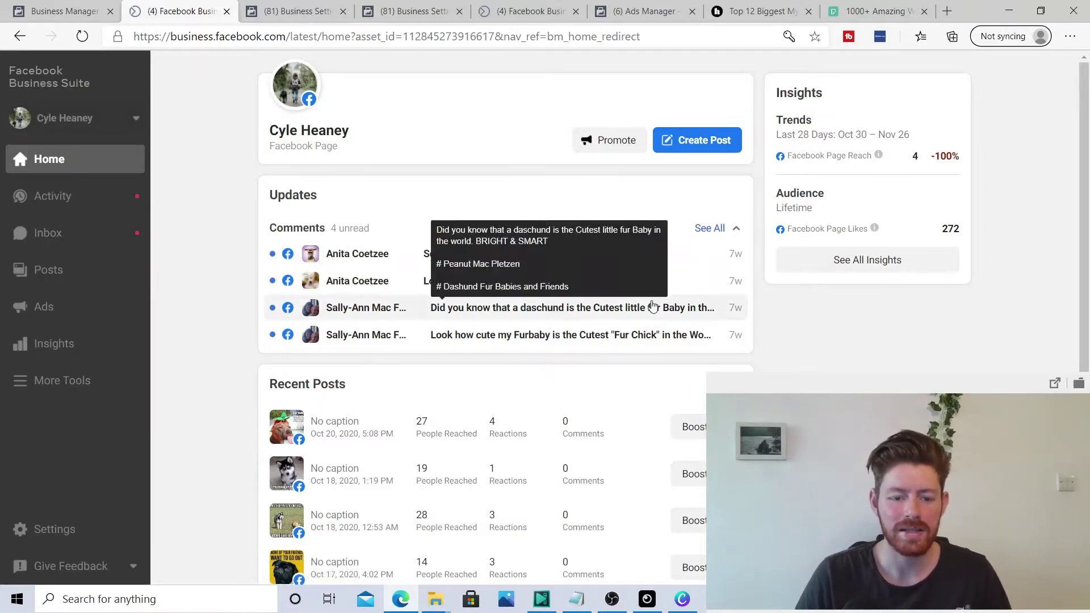
scroll(497, 273, "down", 4)
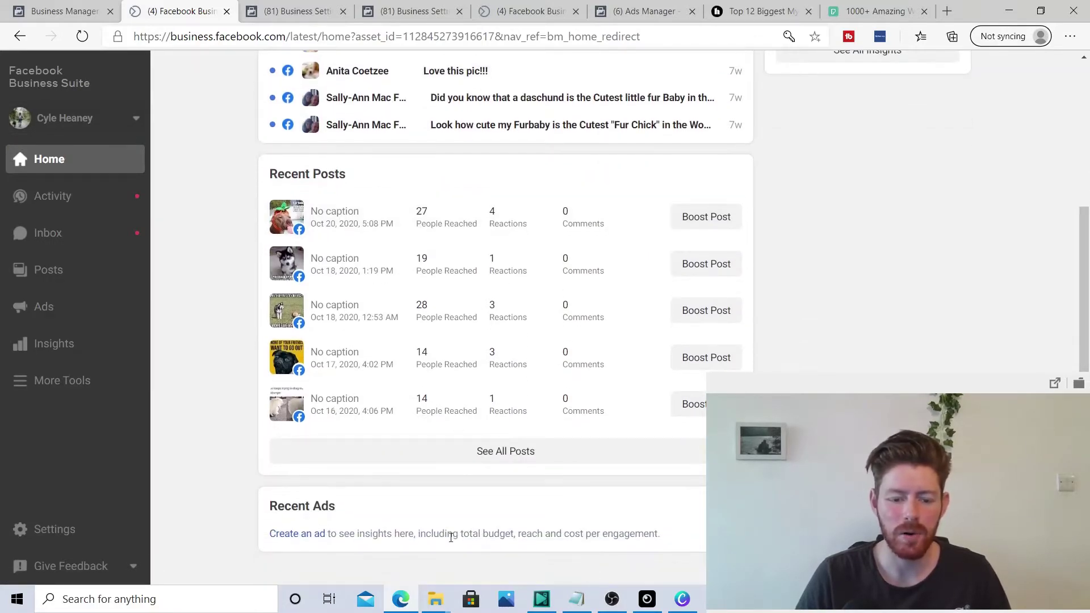
scroll(451, 536, "up", 4)
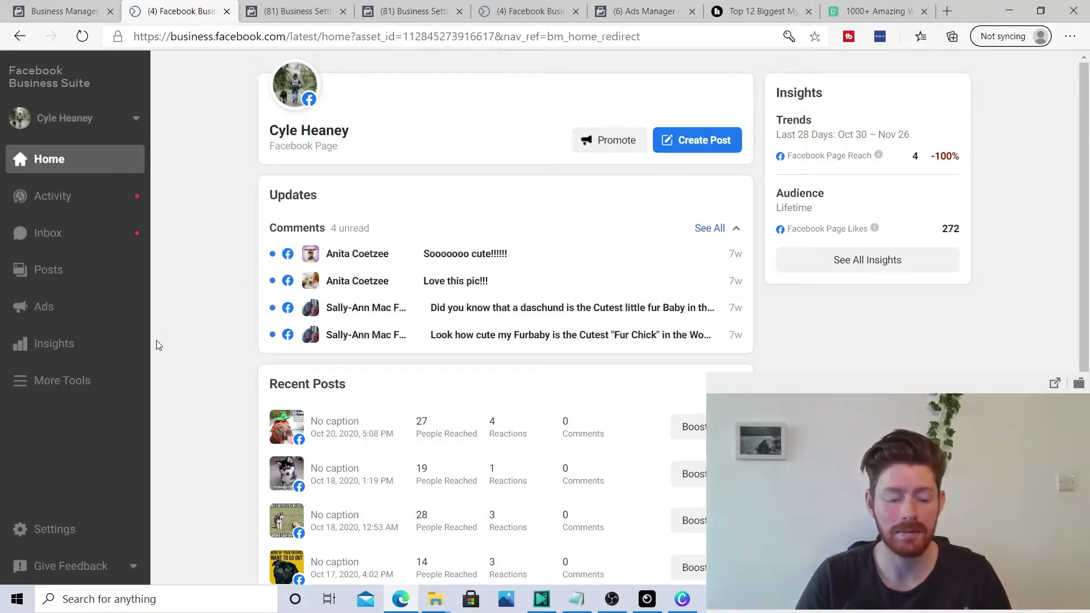
Step: Open the Business Settings and examine the settings categories and the options for adding an ad account
left_click(67, 392)
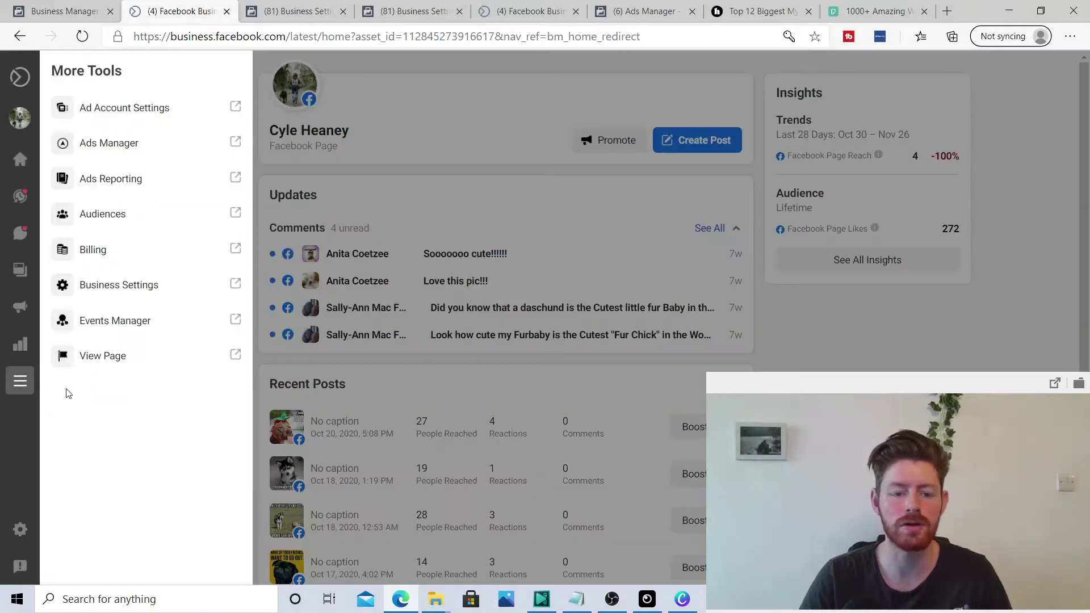
left_click(148, 292)
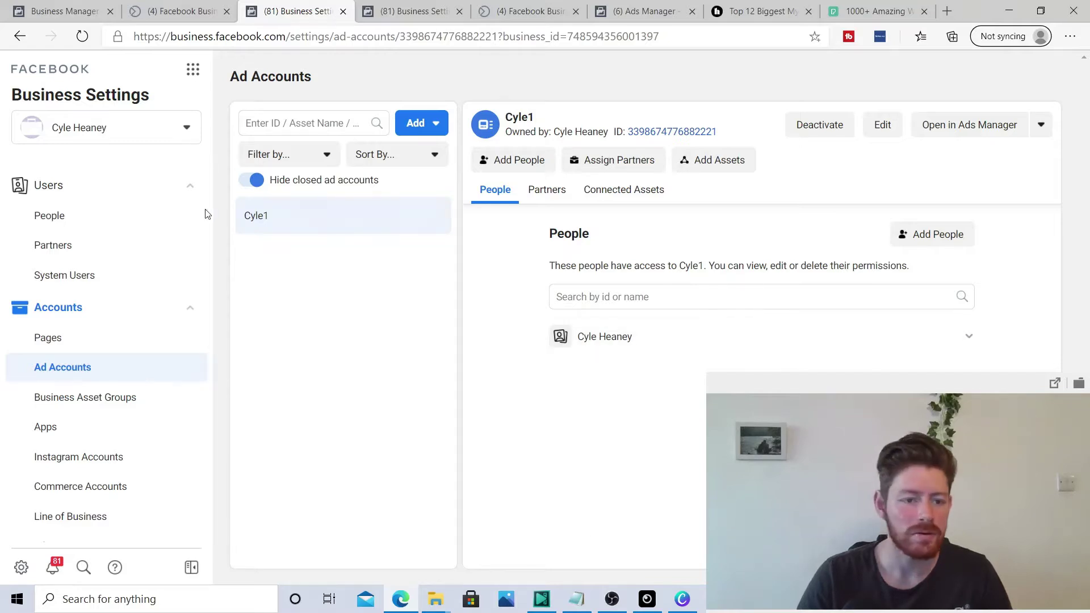
scroll(138, 197, "down", 2)
scroll(138, 196, "up", 2)
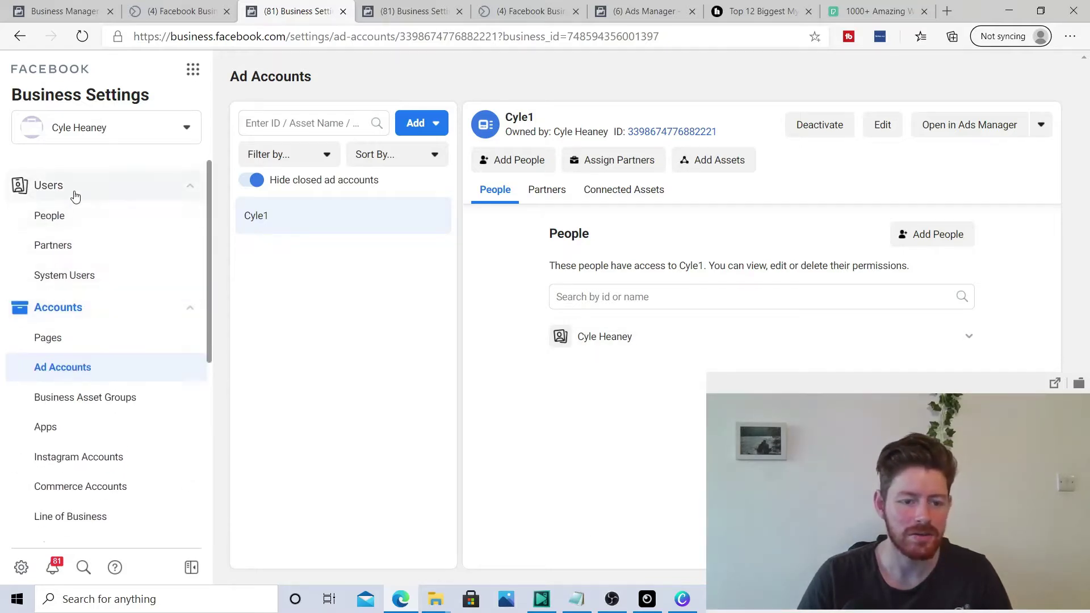
scroll(135, 289, "down", 1)
scroll(136, 307, "down", 5)
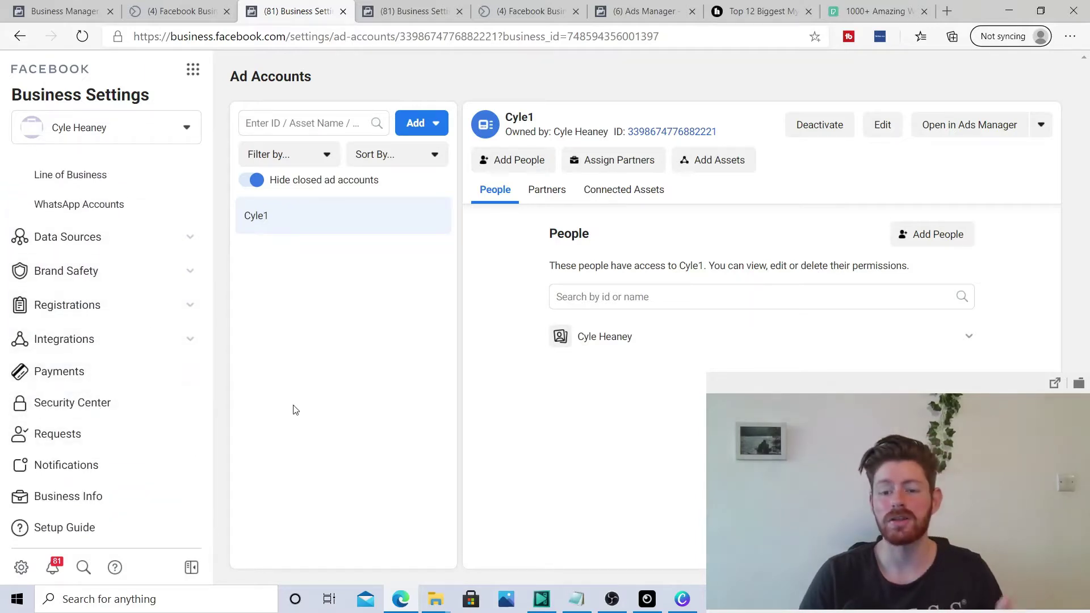
scroll(142, 298, "up", 6)
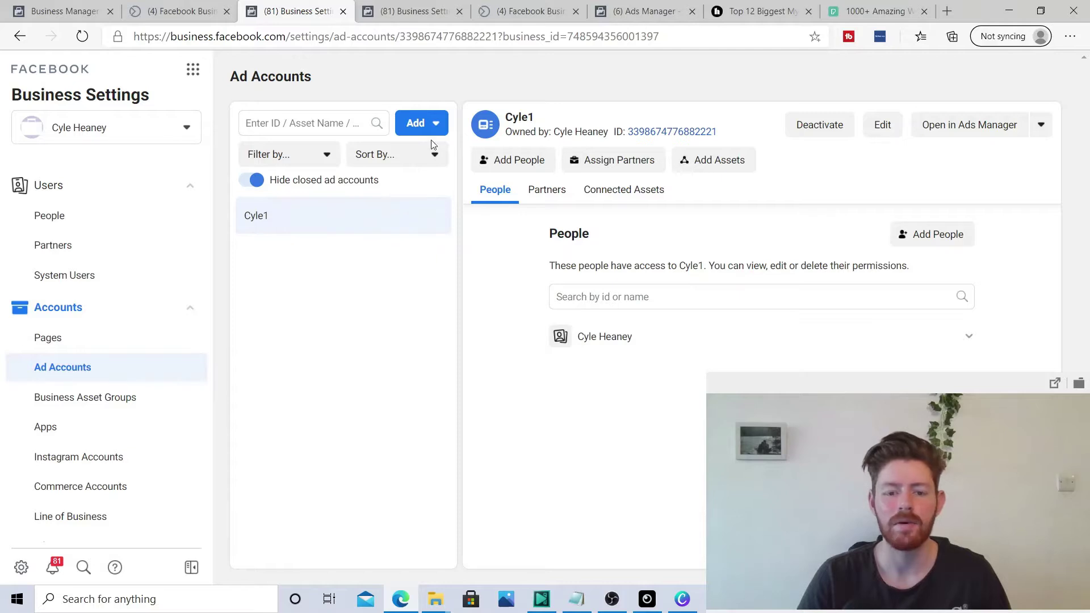
left_click(434, 125)
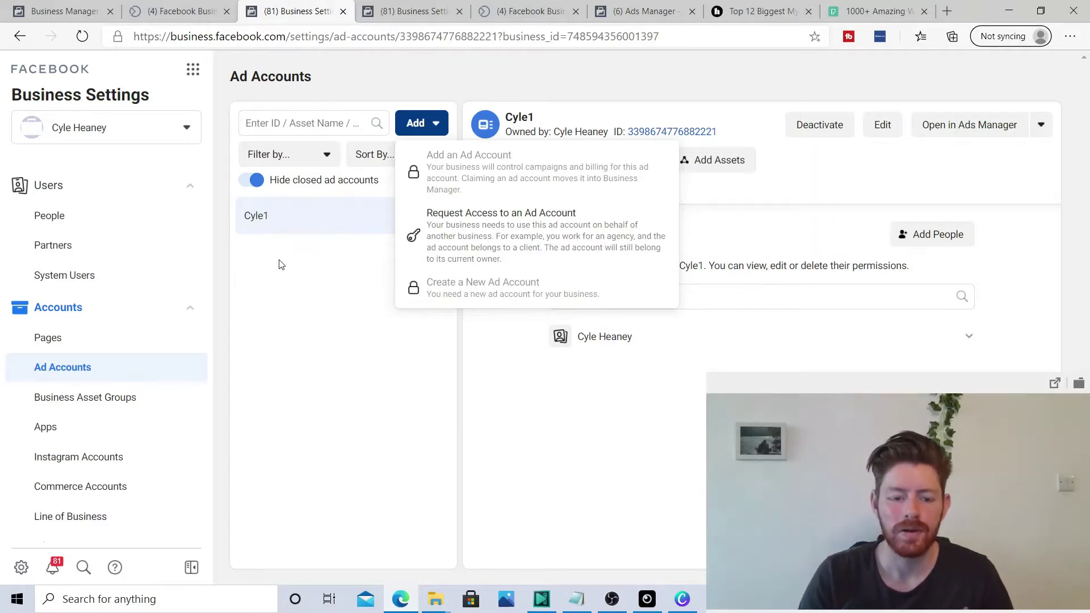
left_click(360, 465)
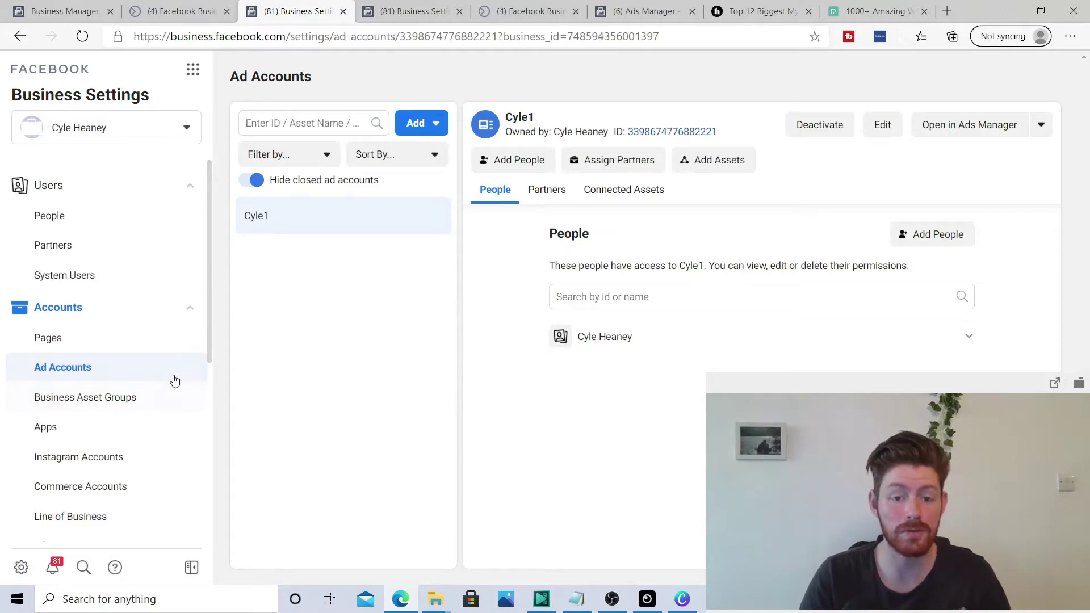
Step: Start creating a new page for the business in the Brand or Product category
left_click(46, 339)
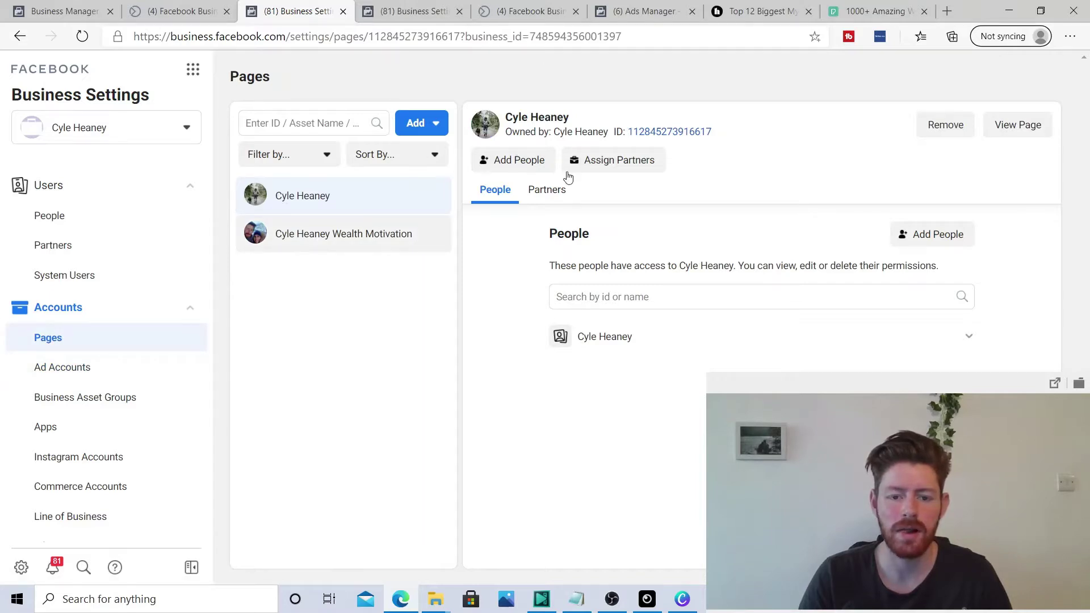
left_click(426, 122)
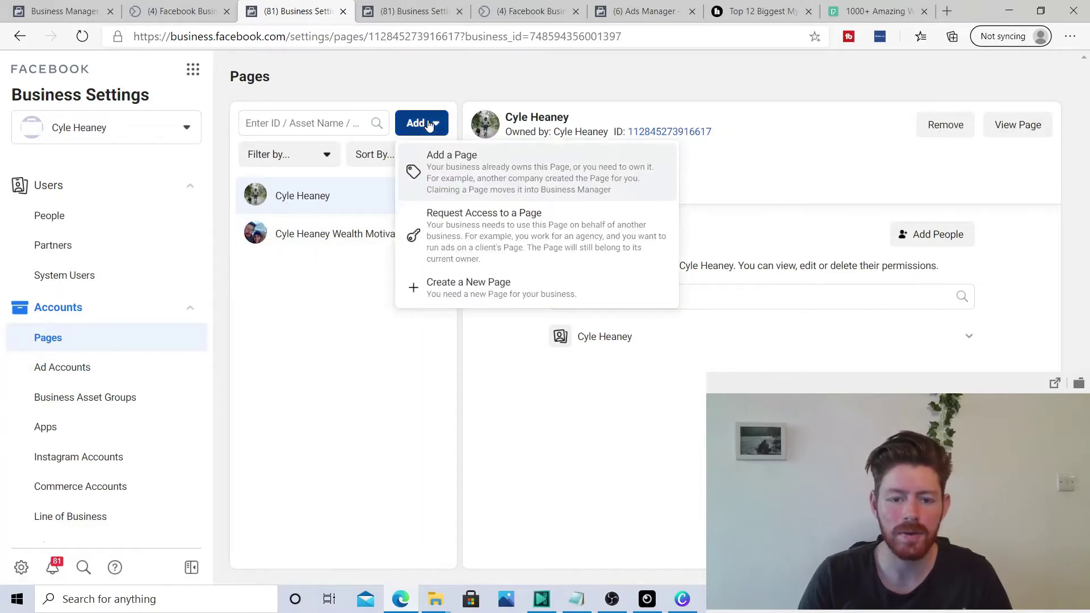
left_click(507, 288)
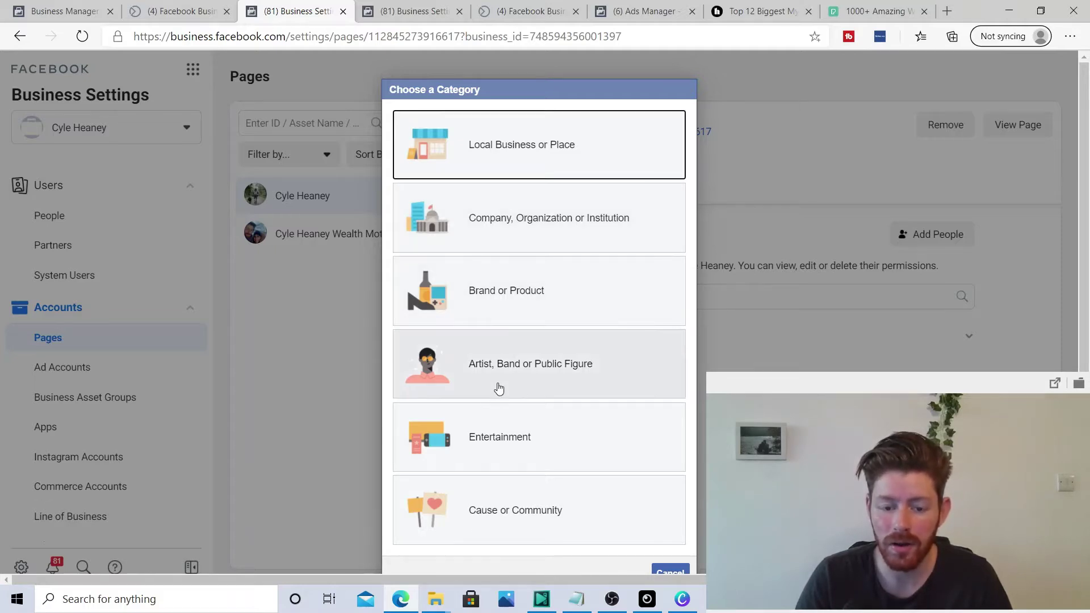
scroll(528, 520, "down", 1)
scroll(562, 450, "up", 1)
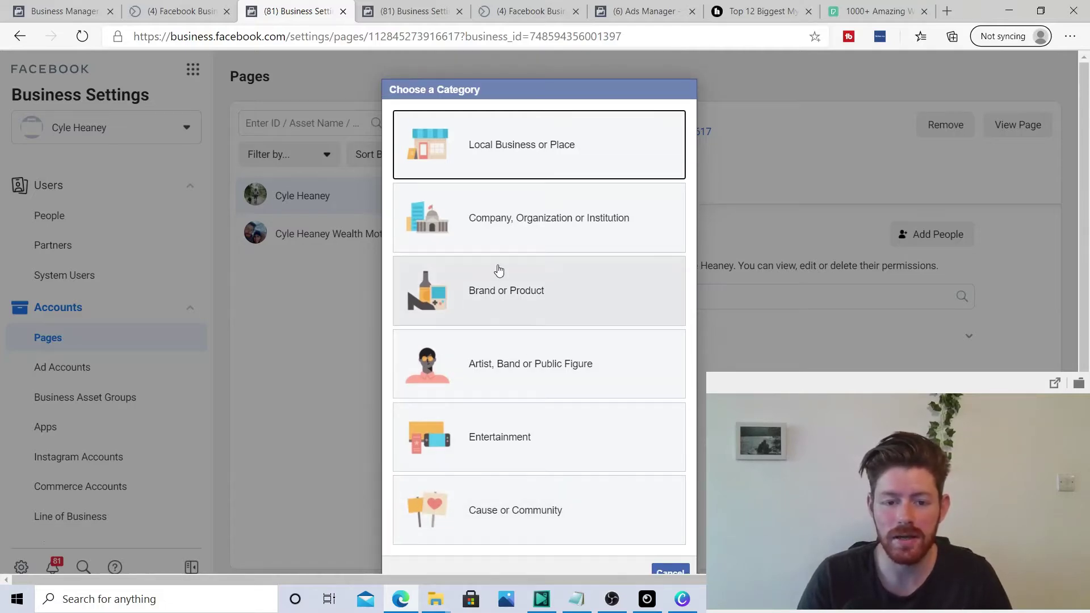
left_click(532, 298)
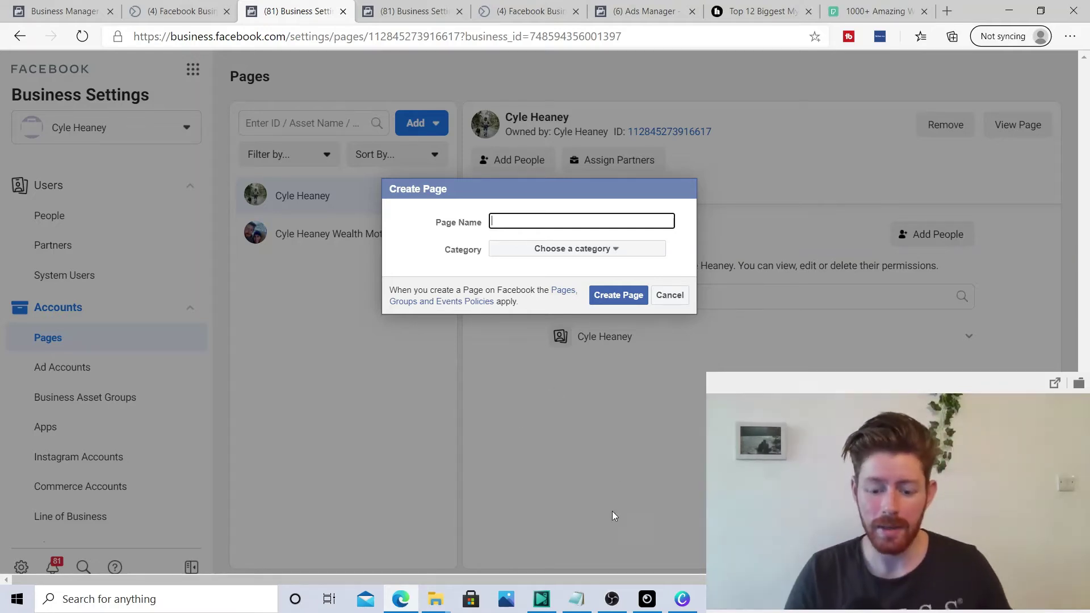
Step: Check the Facebook cover design in Canva and name the new page "Nutritional Therapy" in the Create Page form
left_click(692, 606)
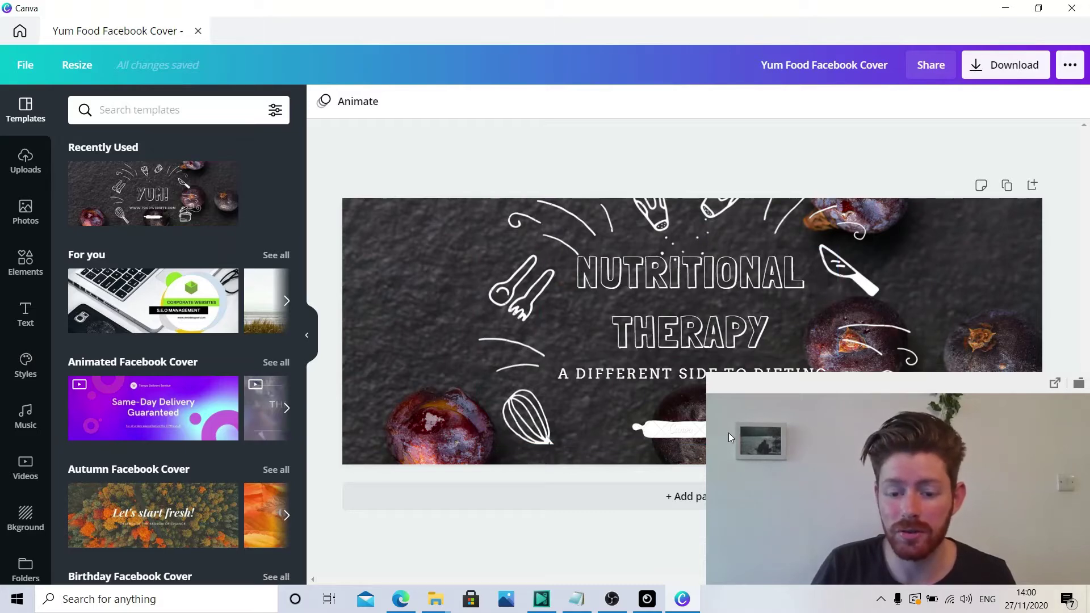
left_click(402, 598)
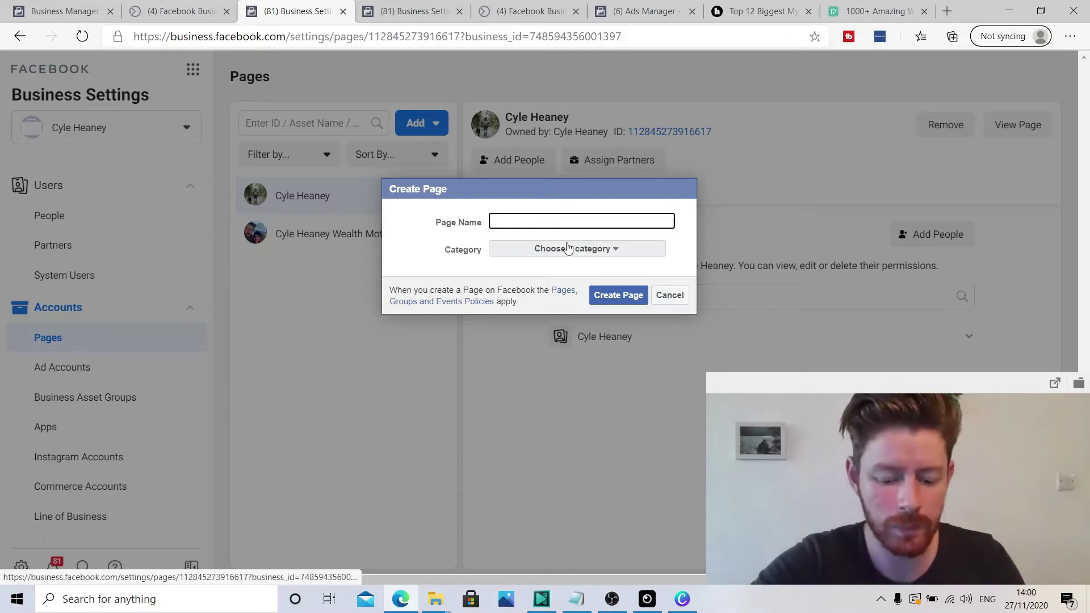
type("Nut")
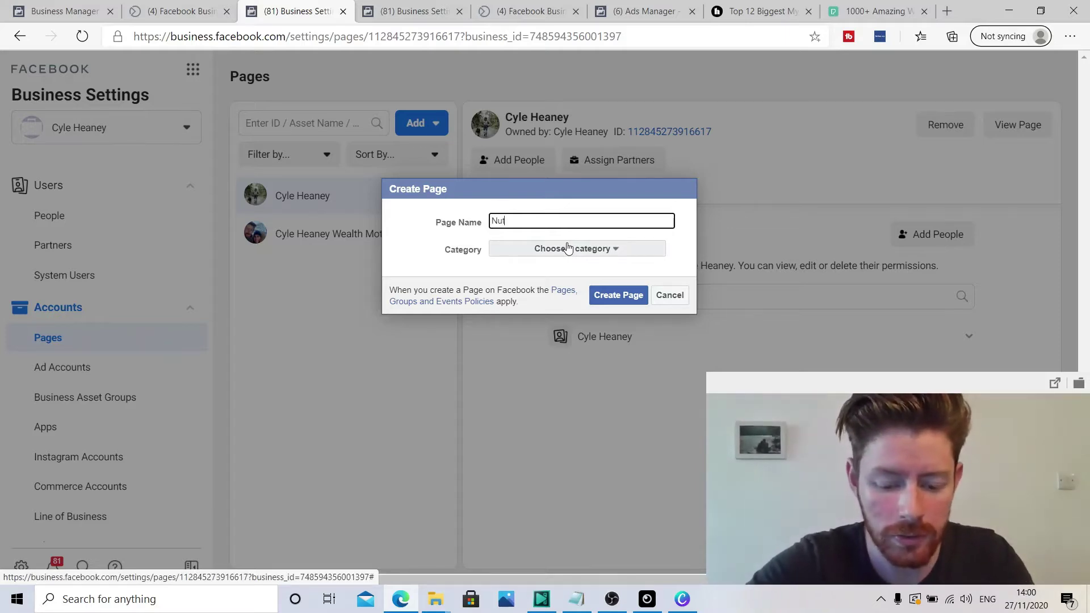
type("ritional Theropy")
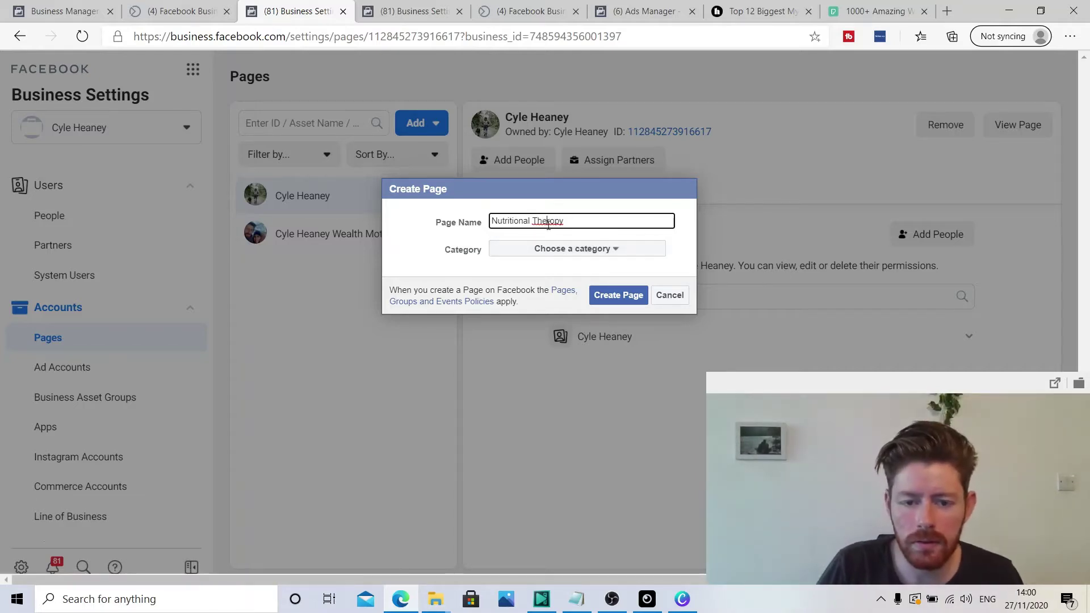
right_click(548, 225)
left_click(585, 241)
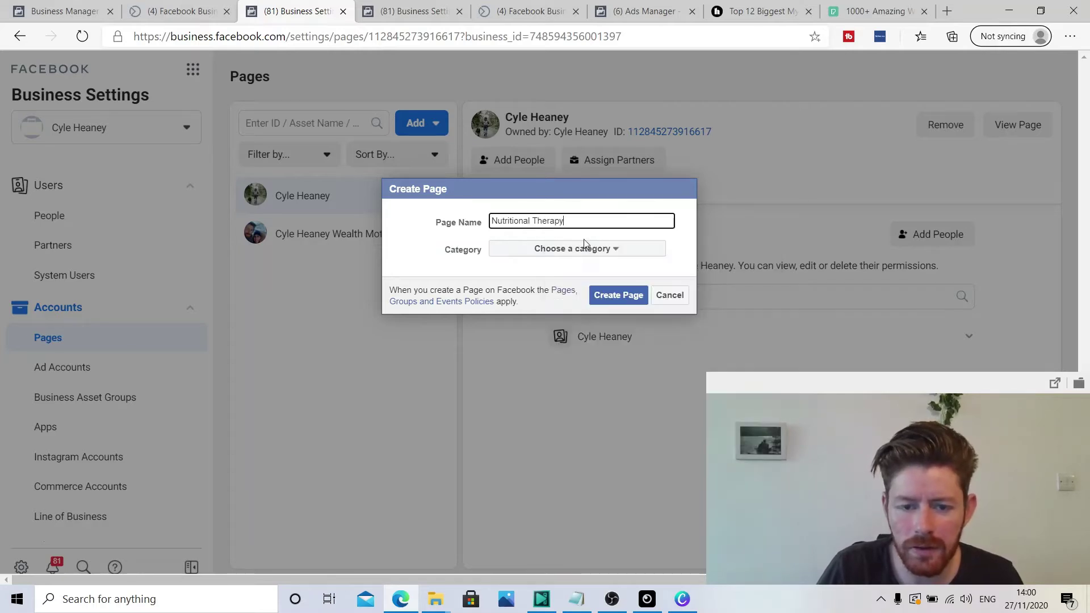
Step: Set the page's category to Health/Beauty and create the page
left_click(622, 255)
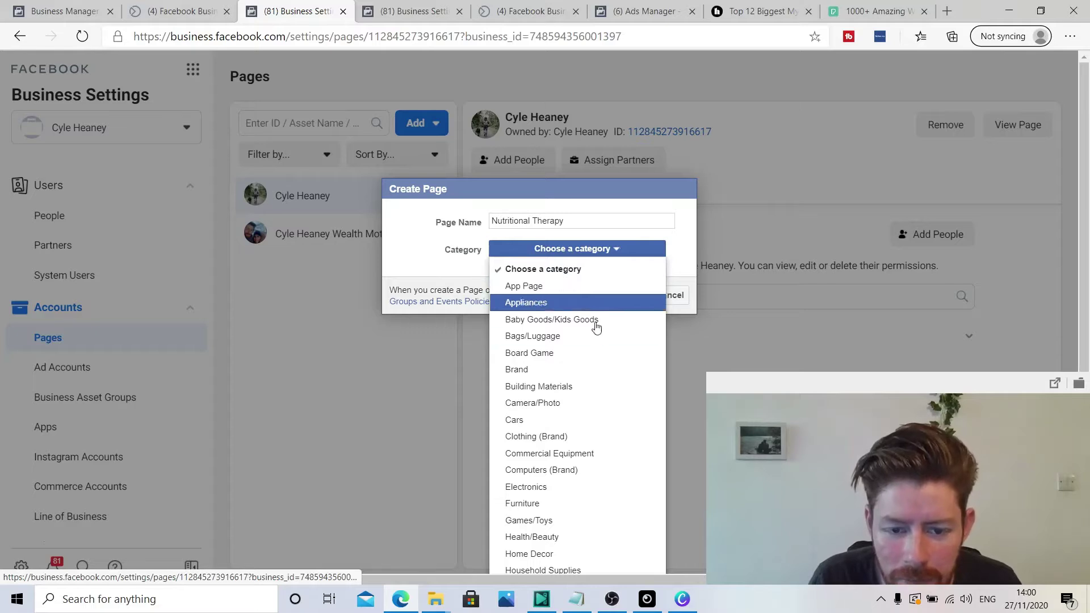
scroll(592, 461, "down", 3)
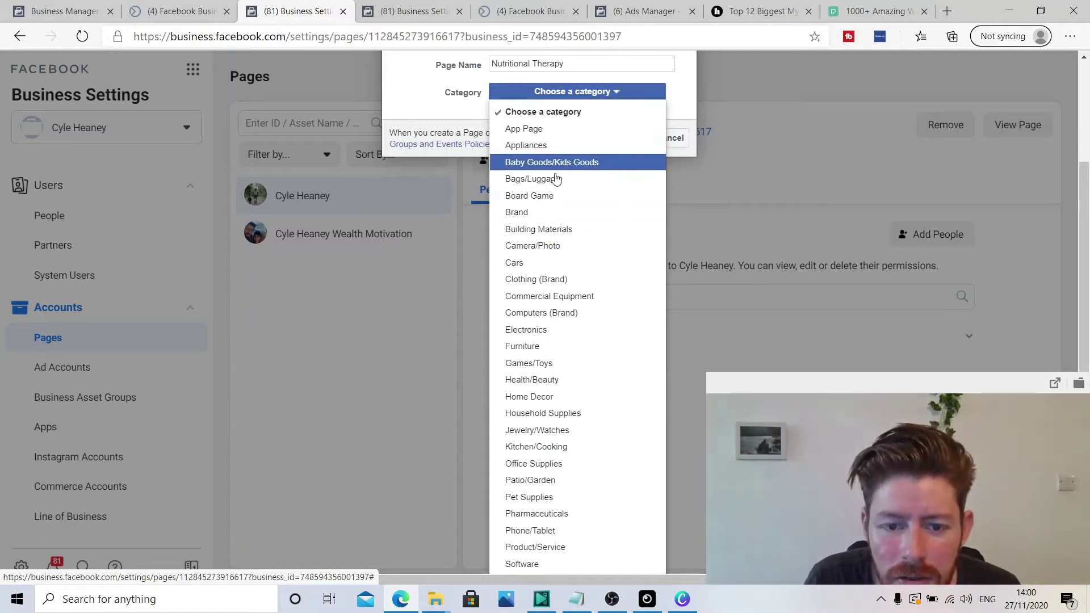
scroll(565, 296, "down", 2)
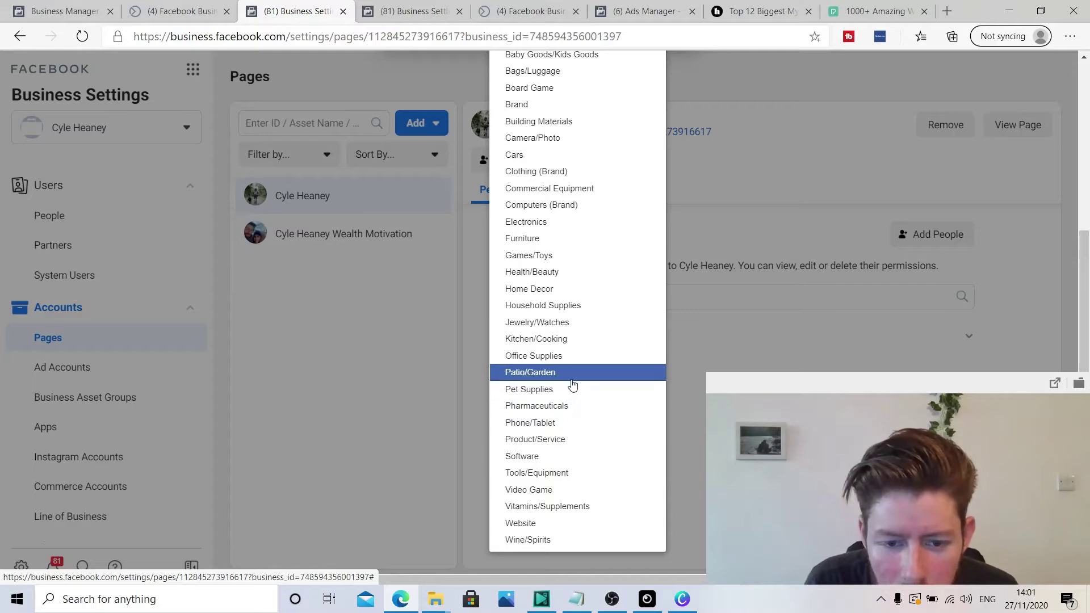
left_click(571, 277)
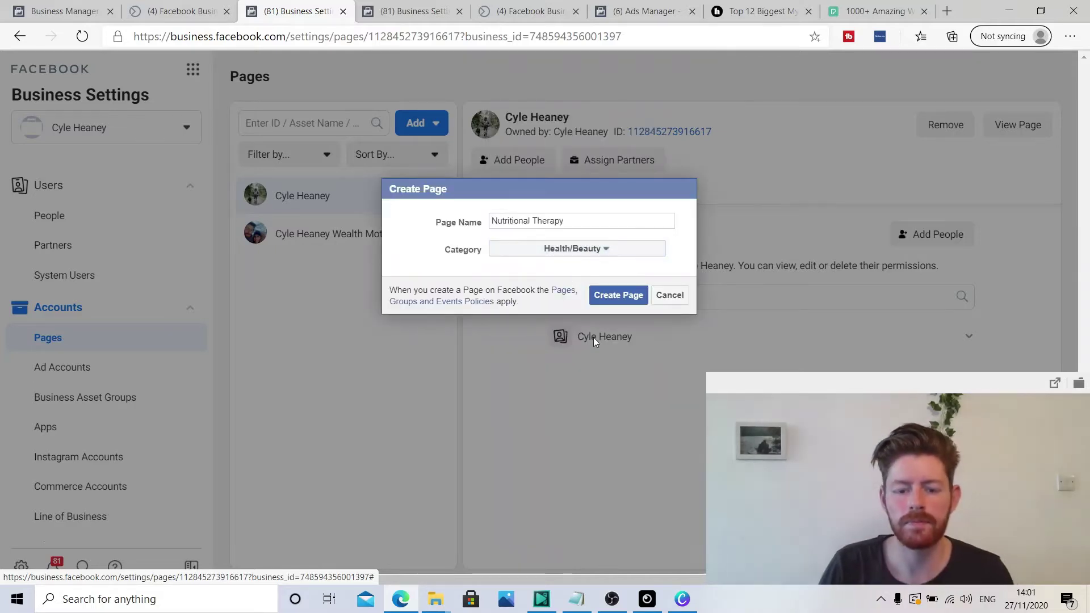
left_click(618, 296)
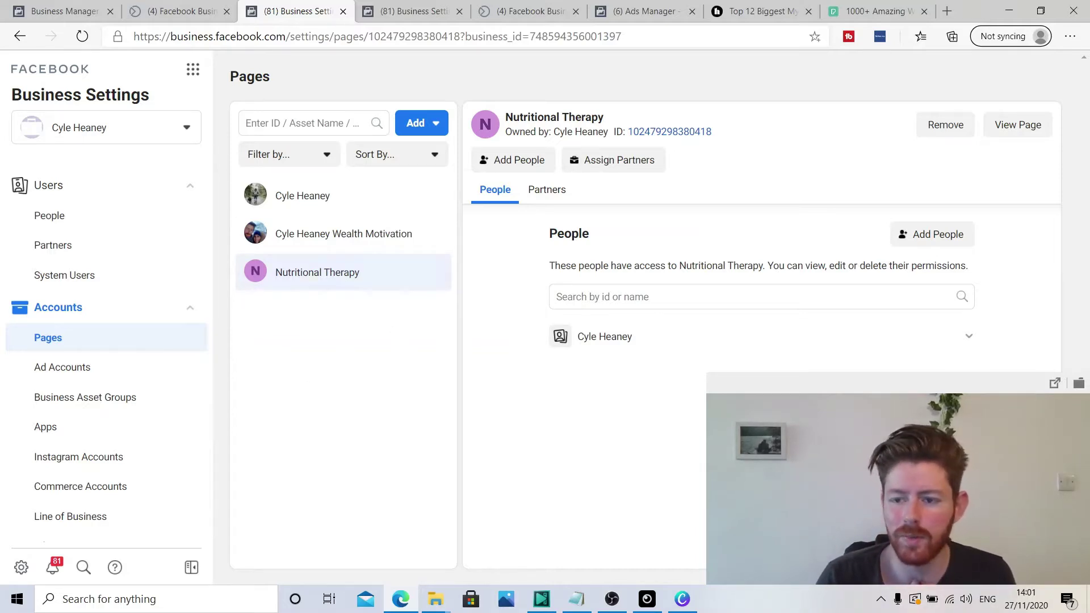
Step: View the new Nutritional Therapy page and look over its profile picture, cover and content areas
left_click(1020, 127)
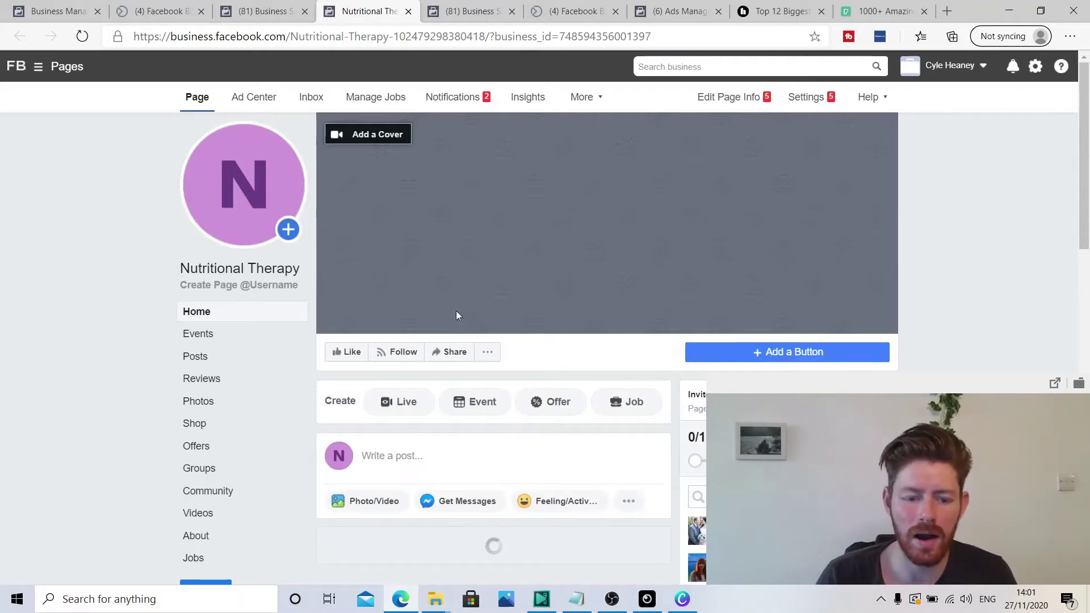
scroll(503, 277, "down", 5)
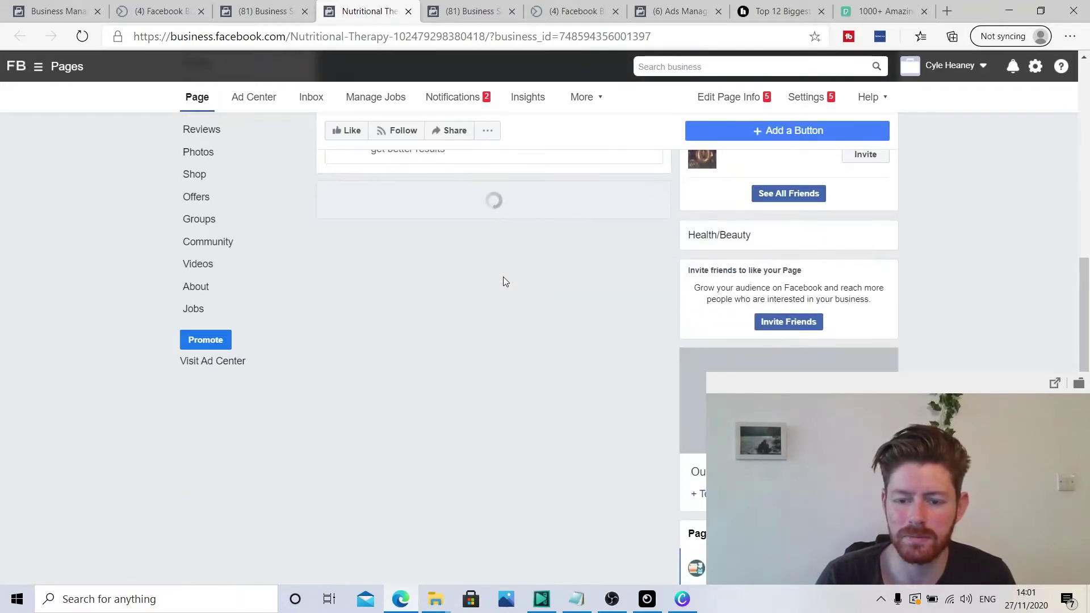
scroll(503, 281, "up", 5)
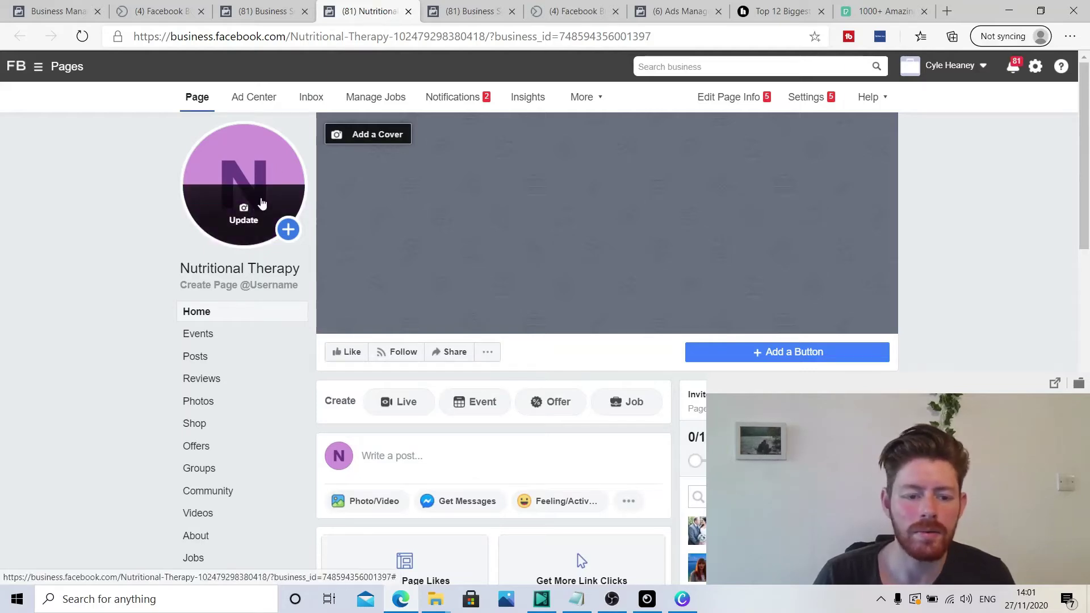
scroll(397, 333, "down", 3)
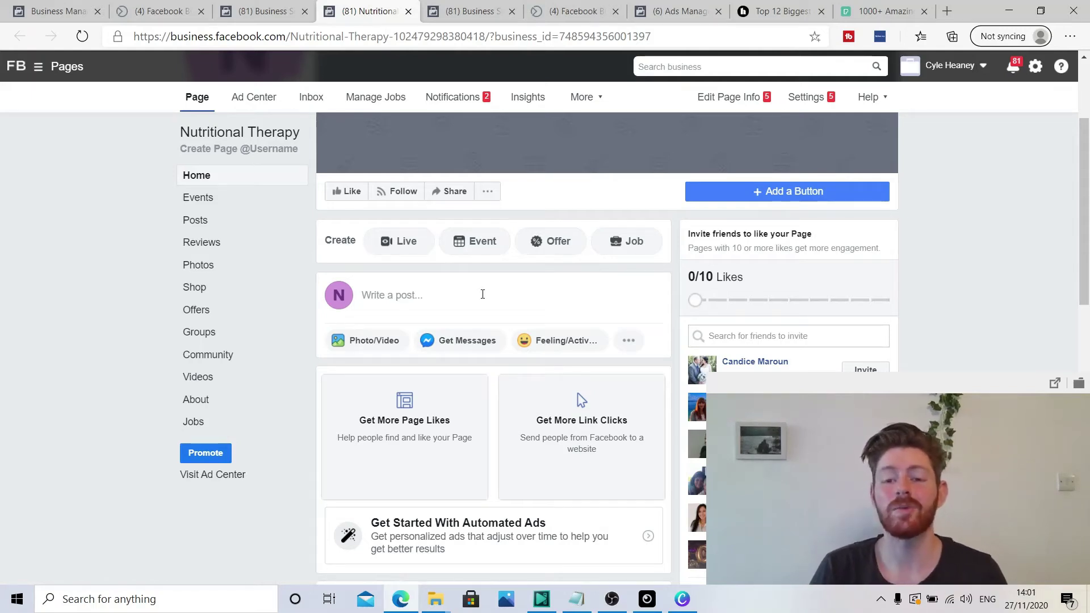
Step: Switch to Pexels and browse its weight loss photos and videos for content suited to the page
left_click(865, 11)
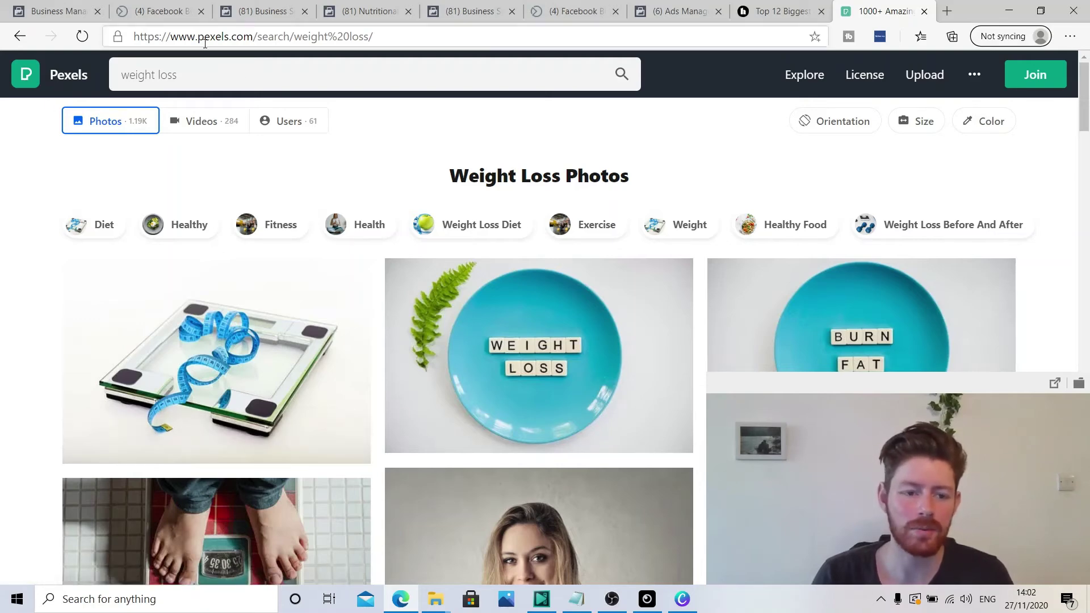
scroll(117, 282, "down", 7)
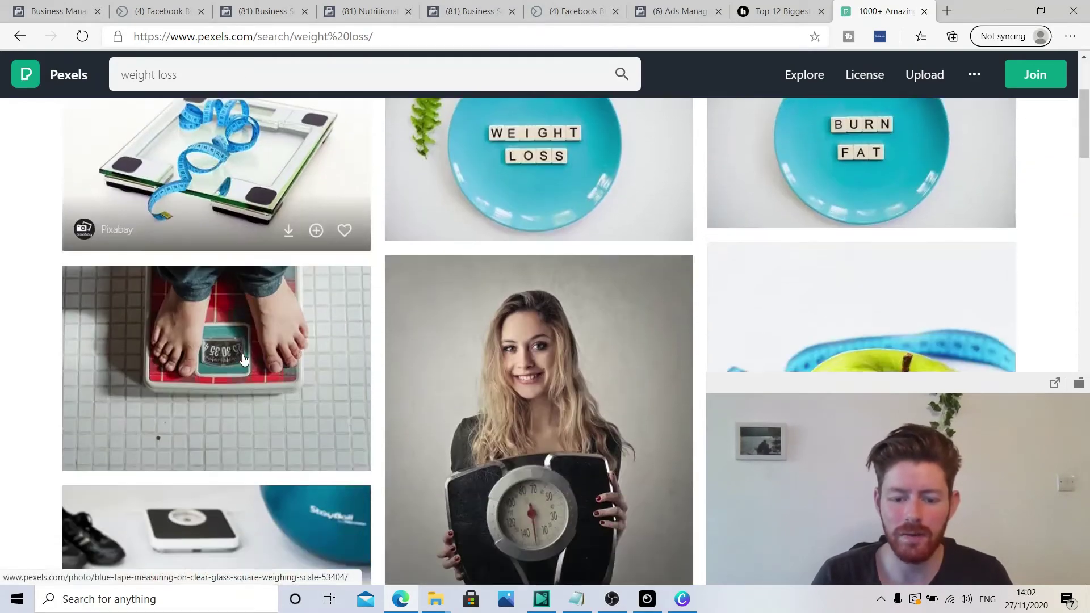
scroll(244, 358, "down", 4)
scroll(243, 360, "up", 11)
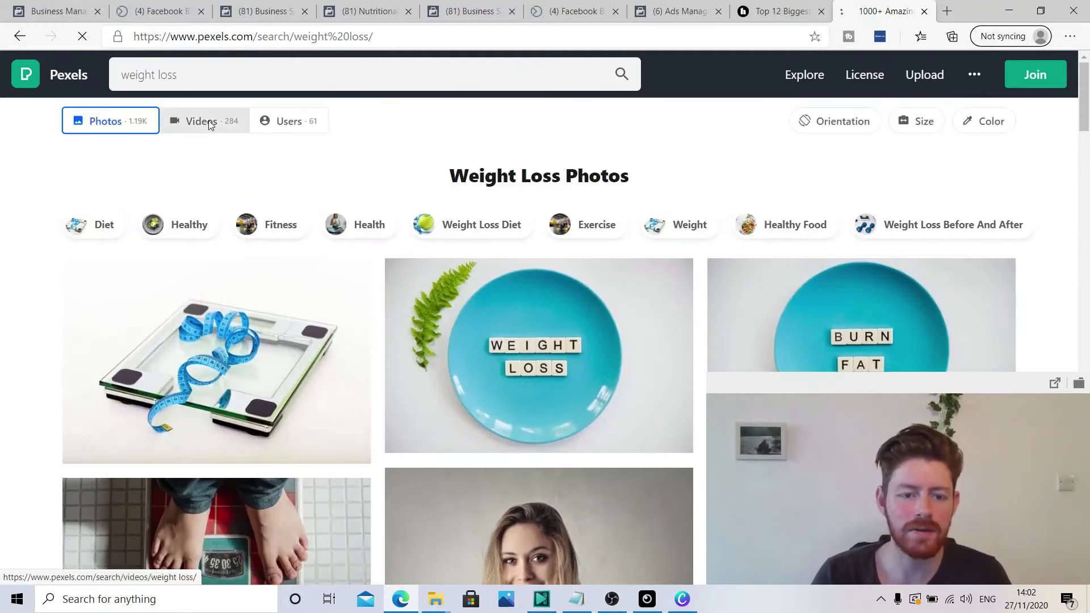
left_click(209, 120)
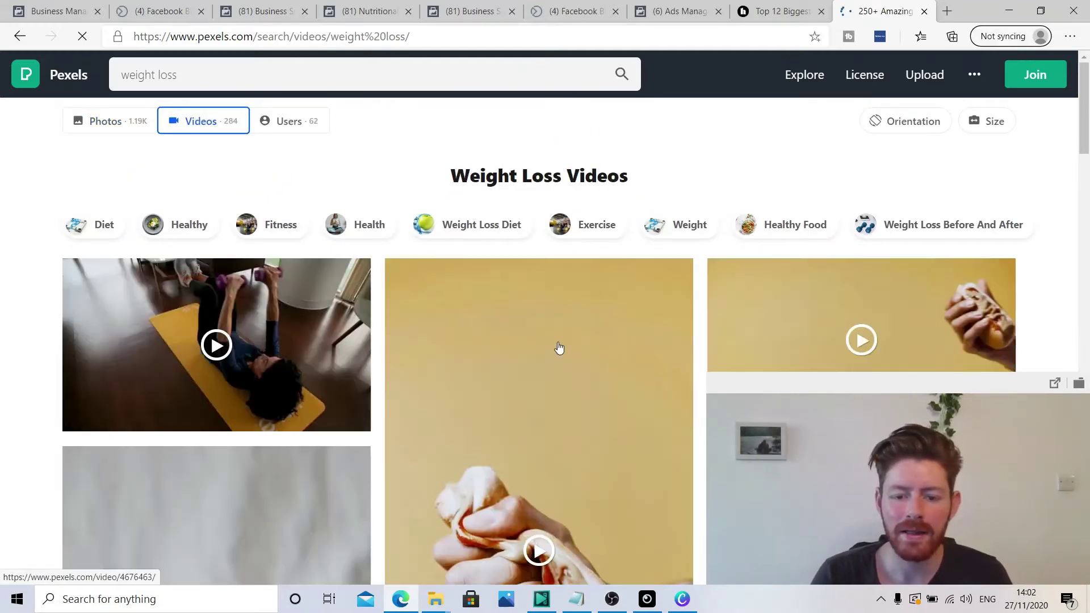
scroll(560, 347, "down", 9)
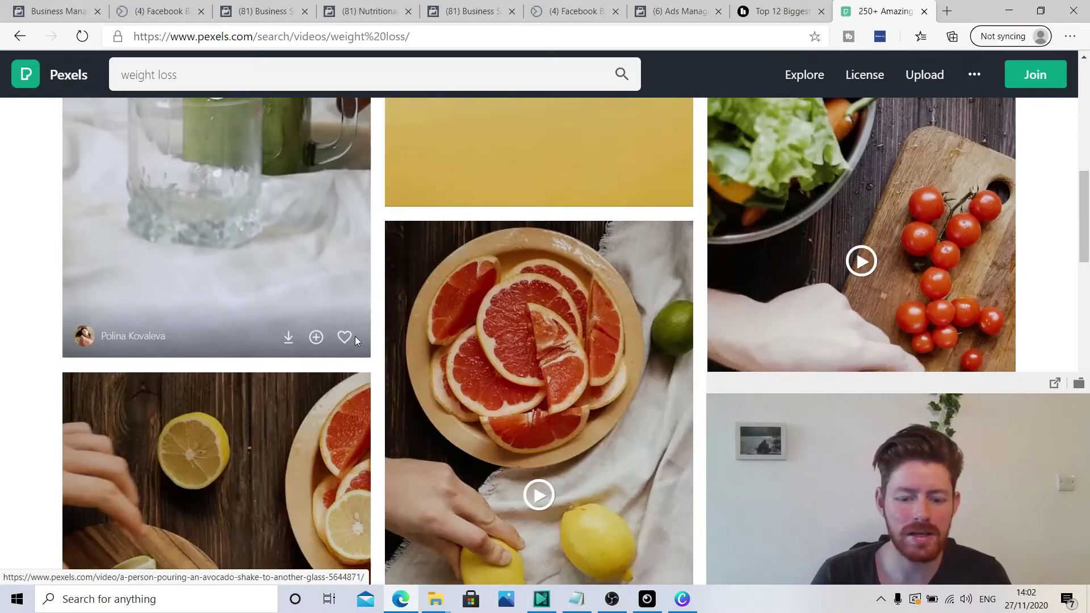
scroll(297, 289, "up", 10)
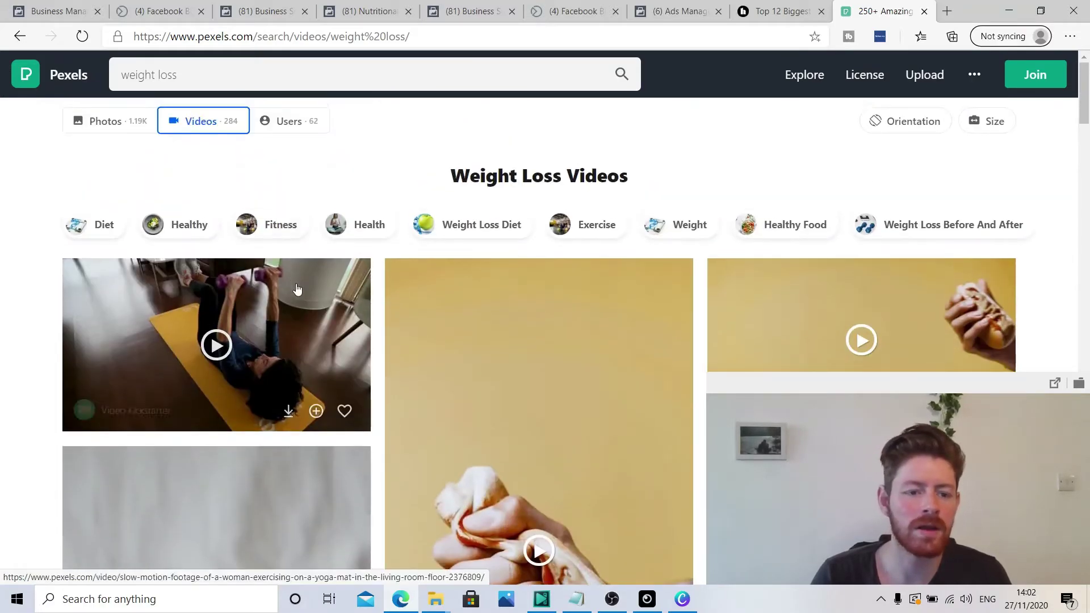
Step: Download the free Pexels video of a woman exercising on a yoga mat and return to the weight loss video results
left_click(343, 322)
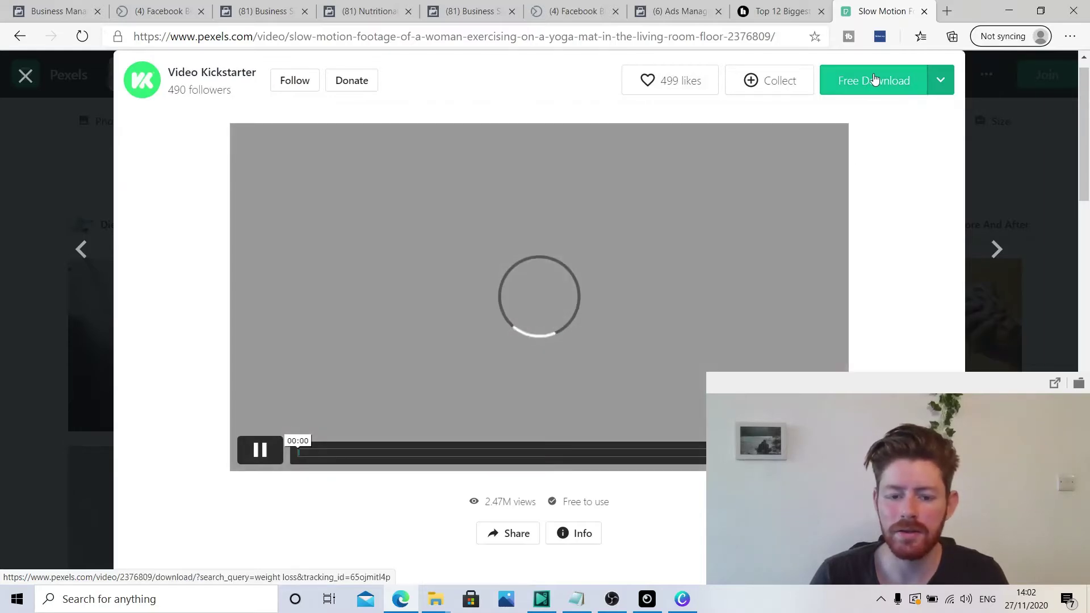
left_click(875, 80)
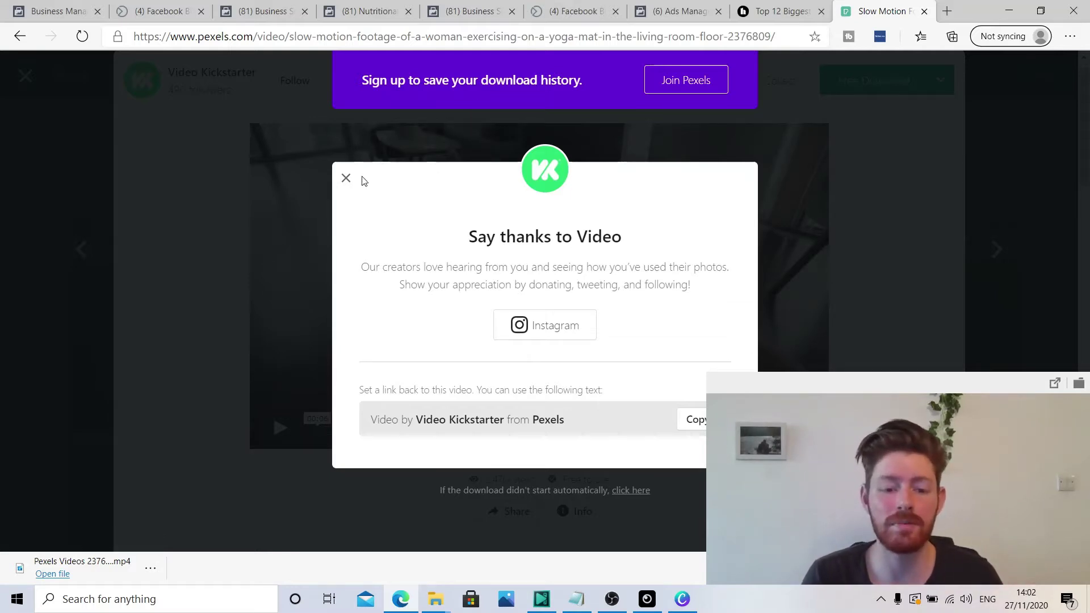
left_click(345, 178)
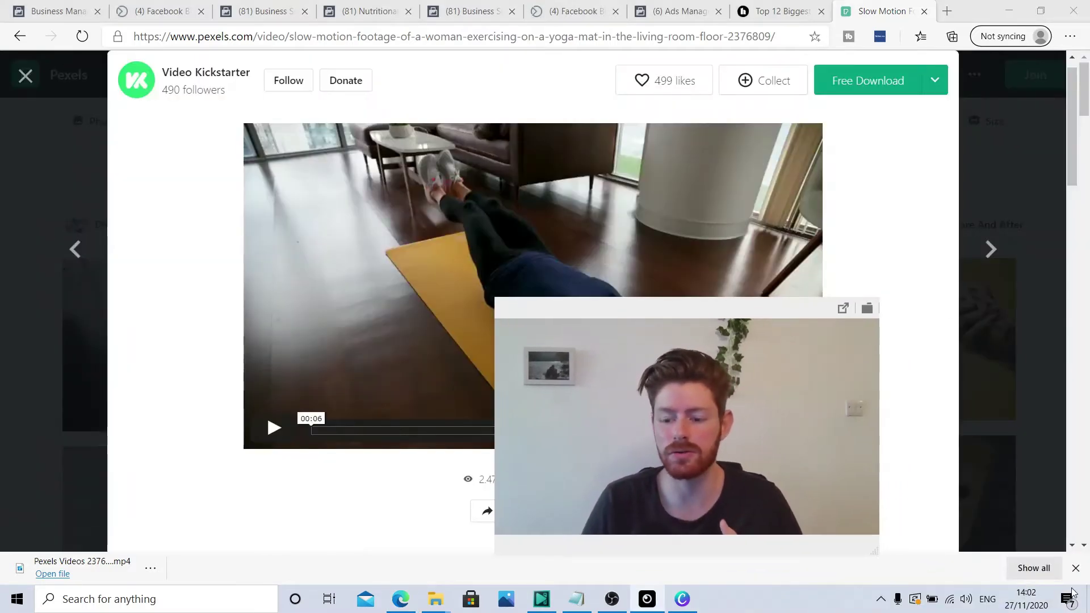
left_click(1075, 569)
left_click_drag(744, 435, 957, 510)
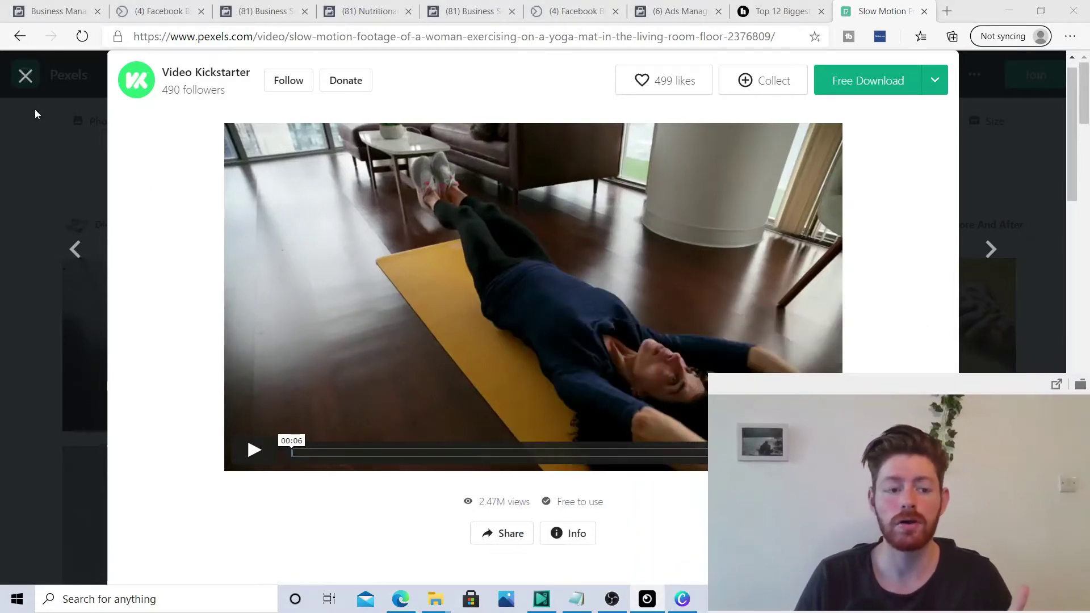
left_click(100, 165)
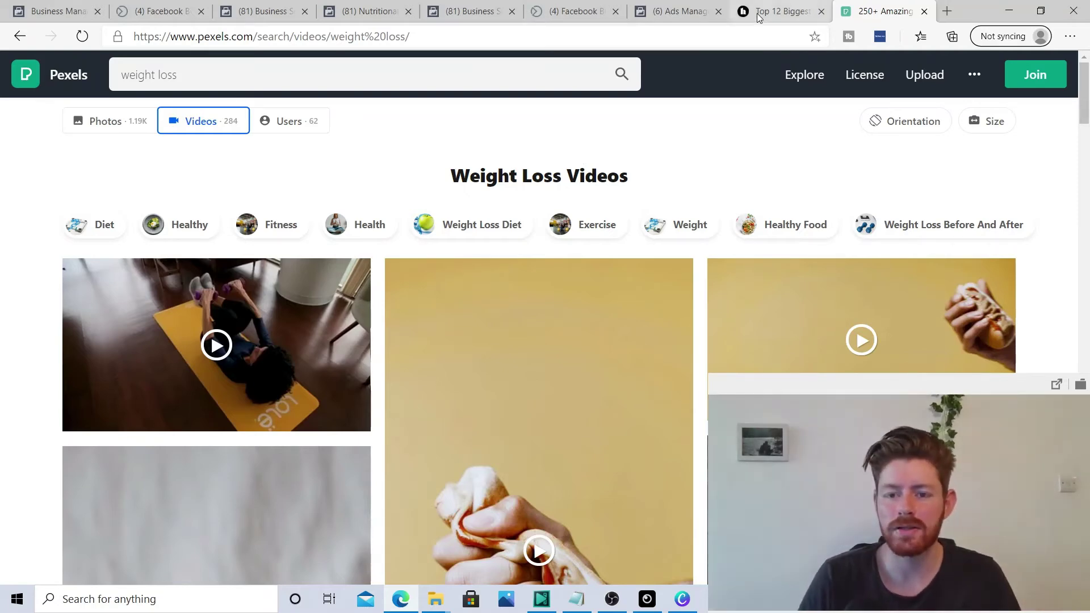
Step: Read through the Healthline article "Top 12 Biggest Myths About Weight Loss" for post ideas
left_click(778, 11)
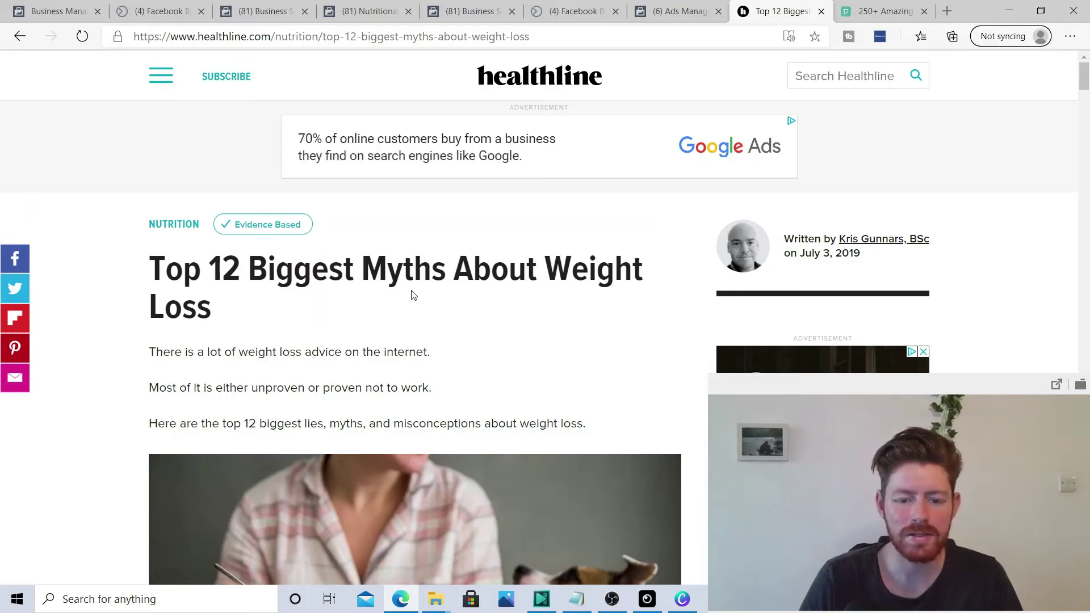
scroll(329, 331, "down", 10)
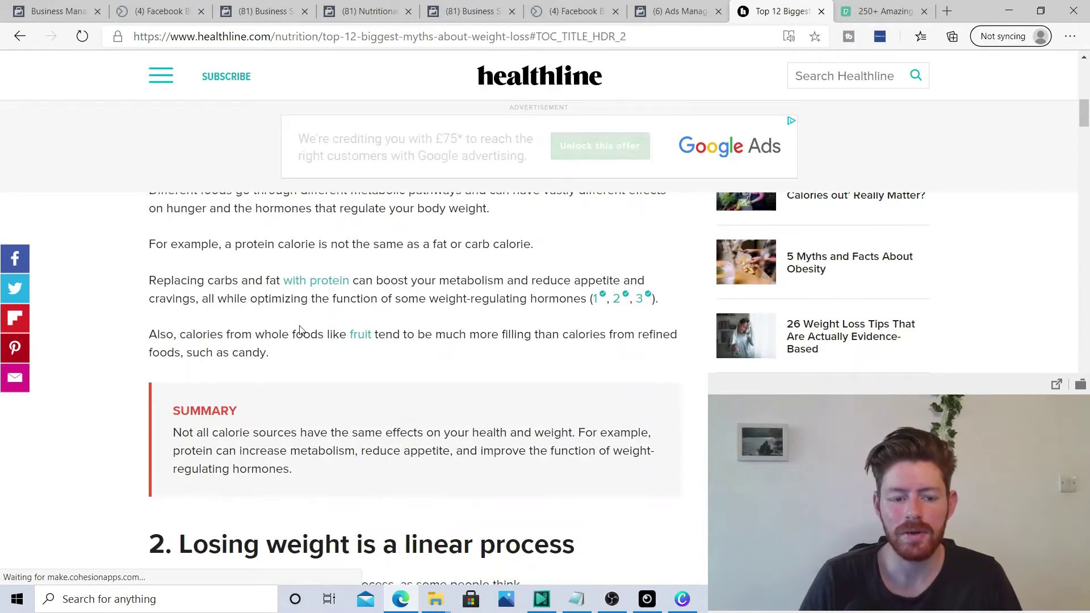
scroll(302, 326, "up", 4)
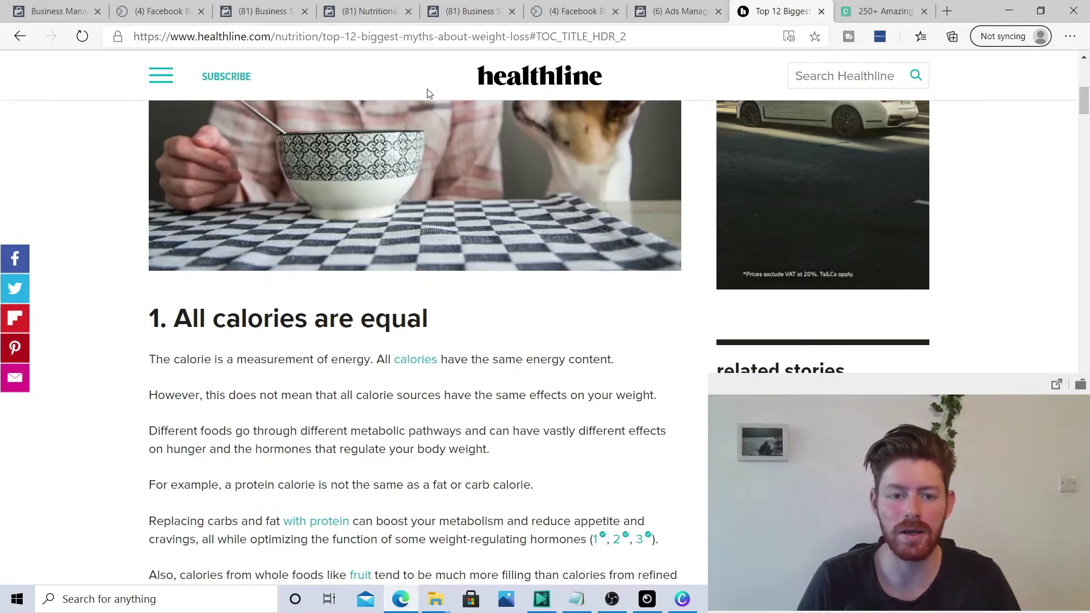
Step: Upload "Facebook banner" from the Facebook page folder inside Weight loss as the Nutritional Therapy page's cover and save it
left_click(385, 13)
scroll(458, 275, "up", 3)
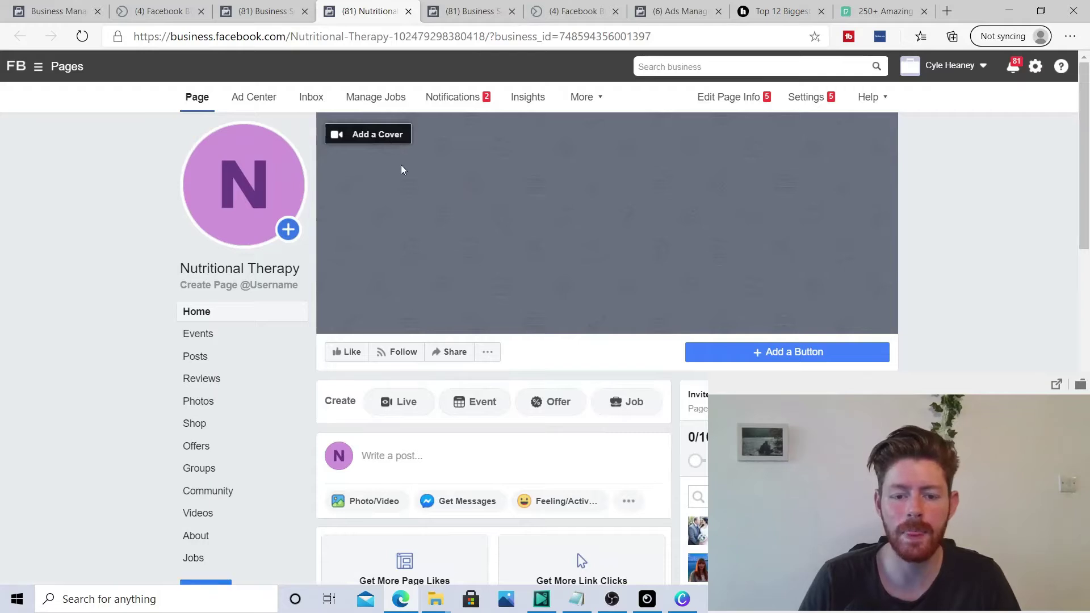
left_click(379, 137)
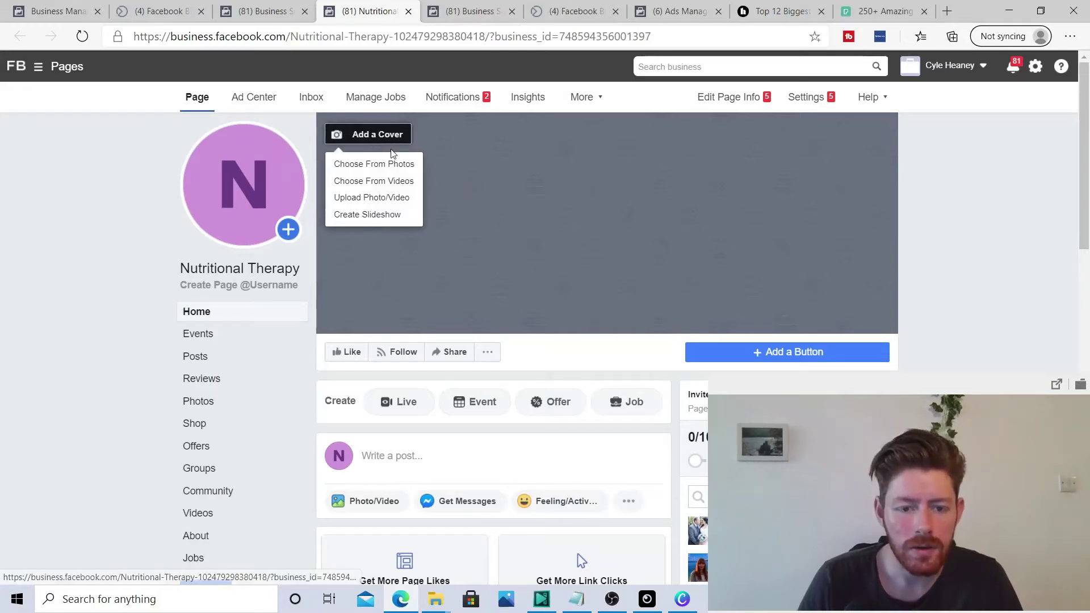
left_click(396, 204)
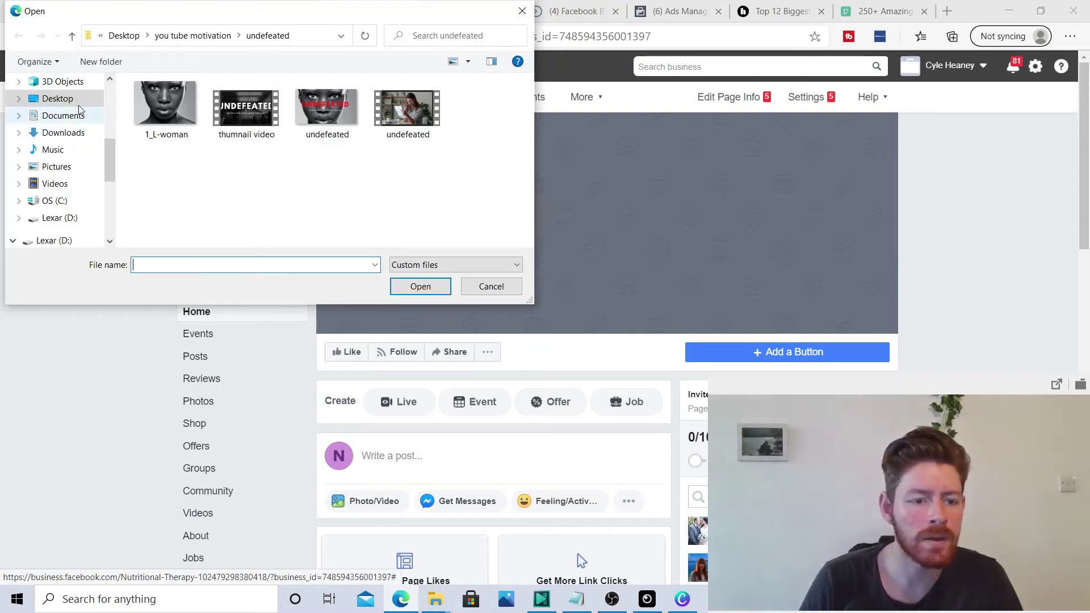
scroll(73, 148, "down", 2)
scroll(69, 198, "down", 4)
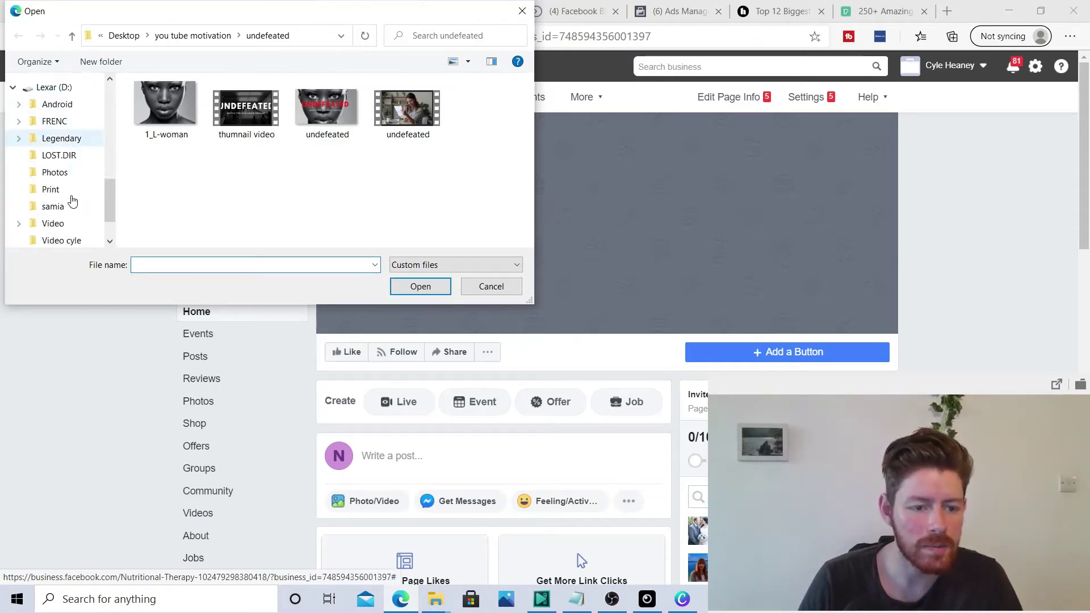
left_click(76, 204)
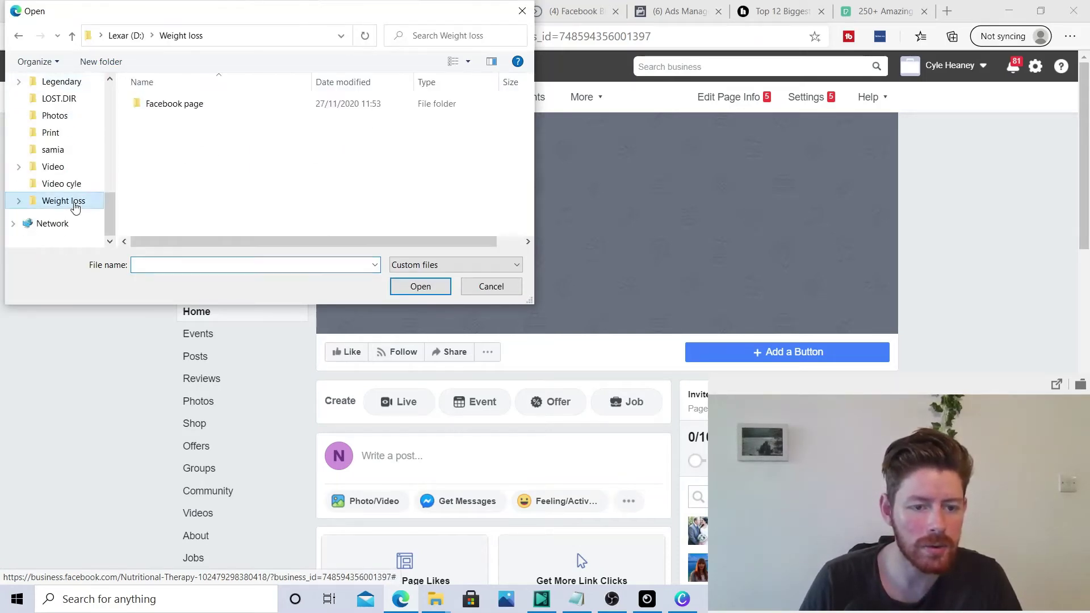
left_click(225, 108)
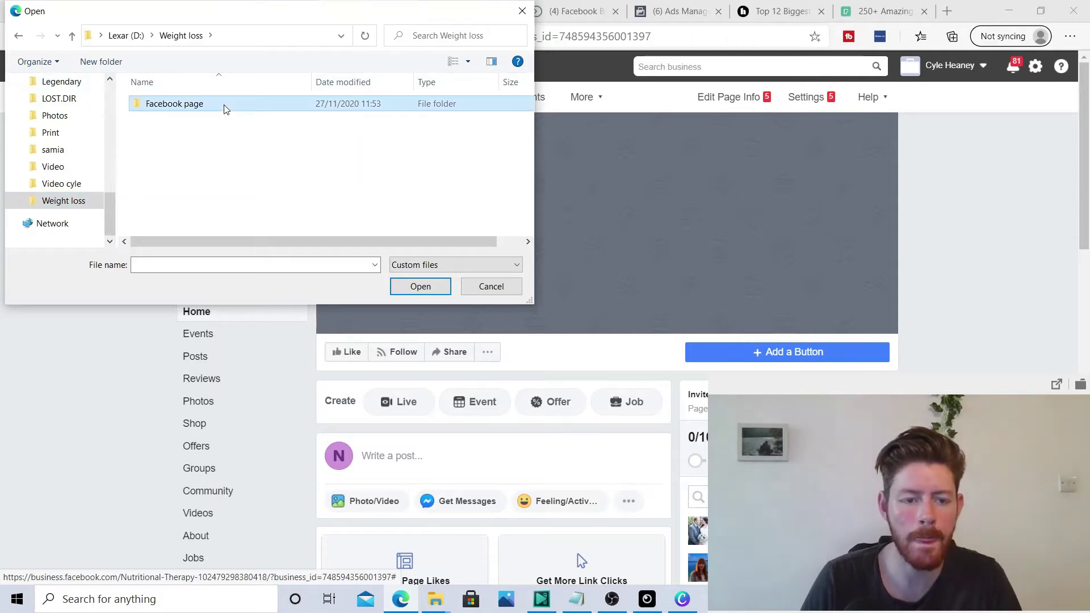
double_click(225, 108)
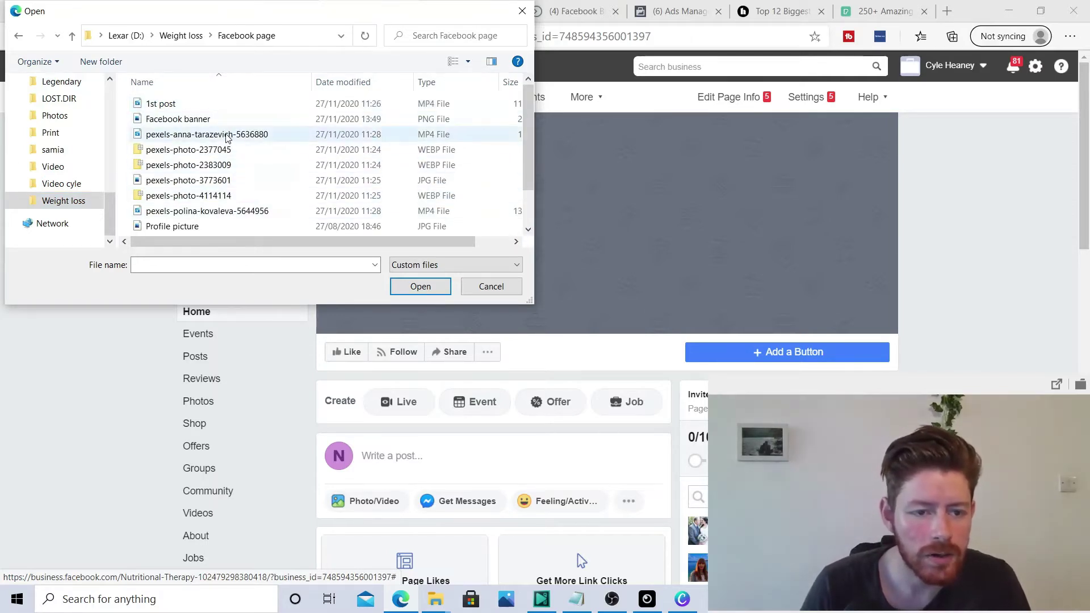
left_click(223, 122)
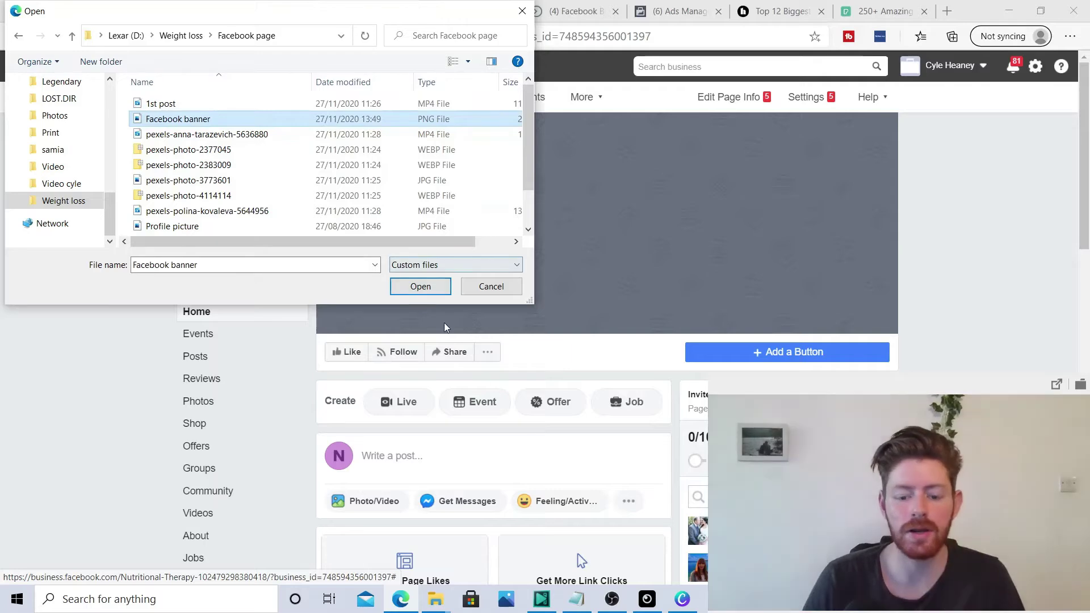
left_click(428, 289)
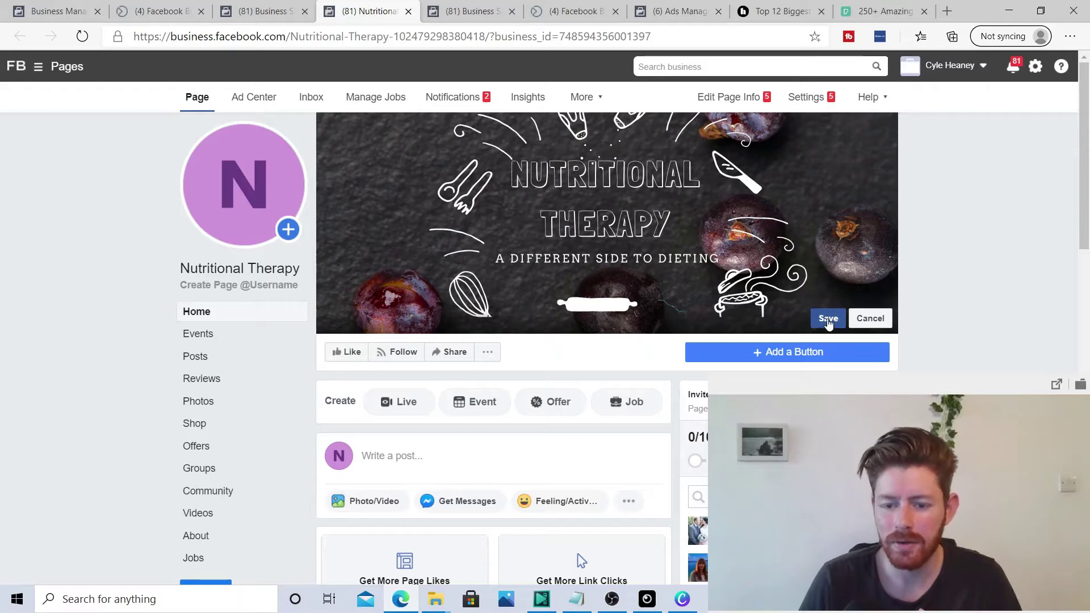
left_click(824, 320)
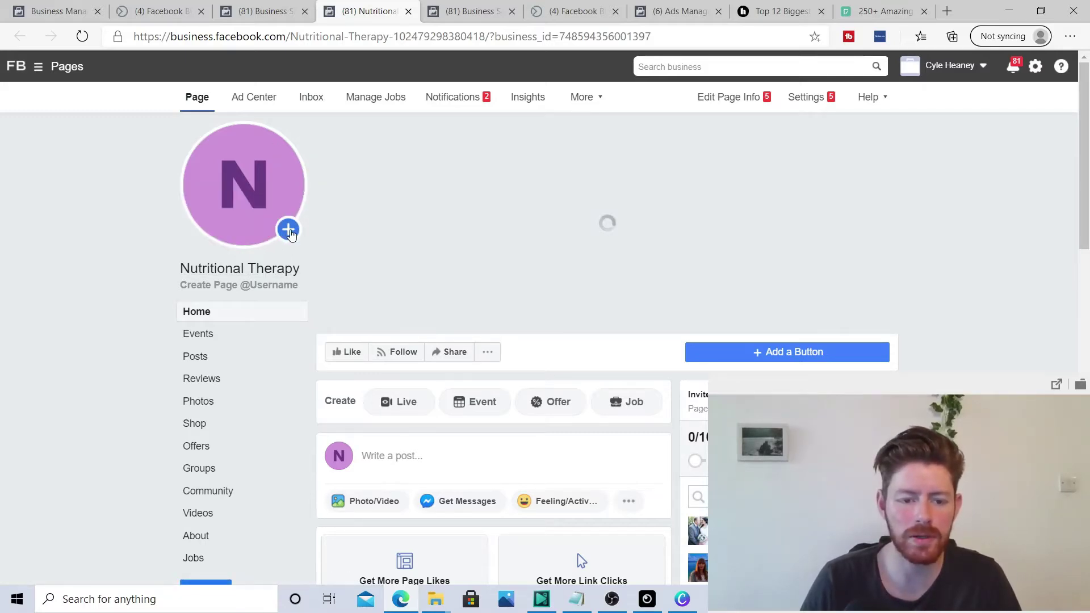
Step: Upload the "Profile picture" image as the page's profile photo, shift it slightly within the crop frame and save it
left_click(288, 232)
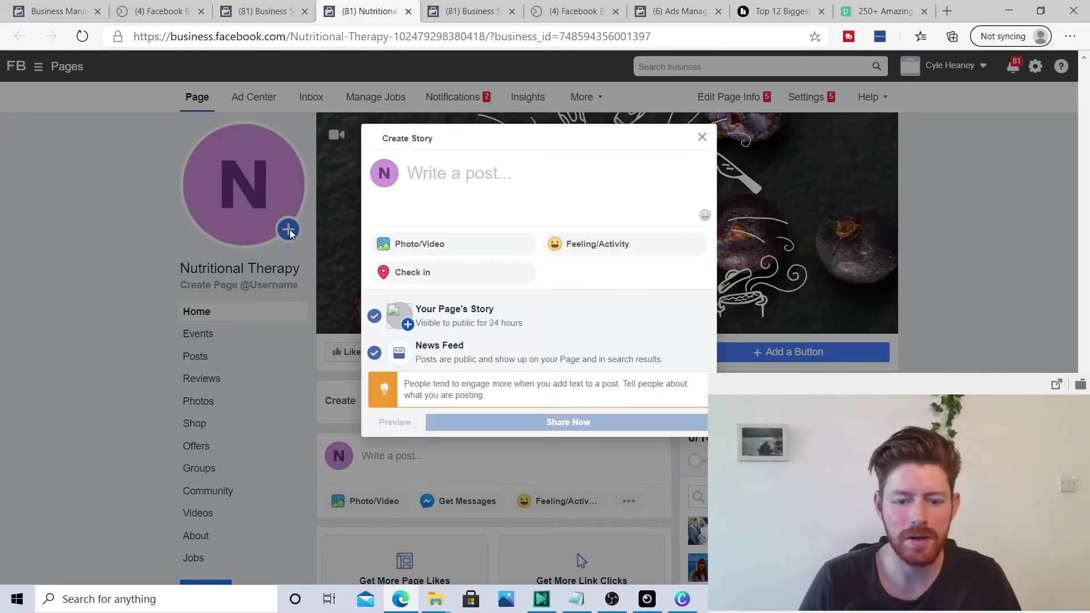
left_click(341, 145)
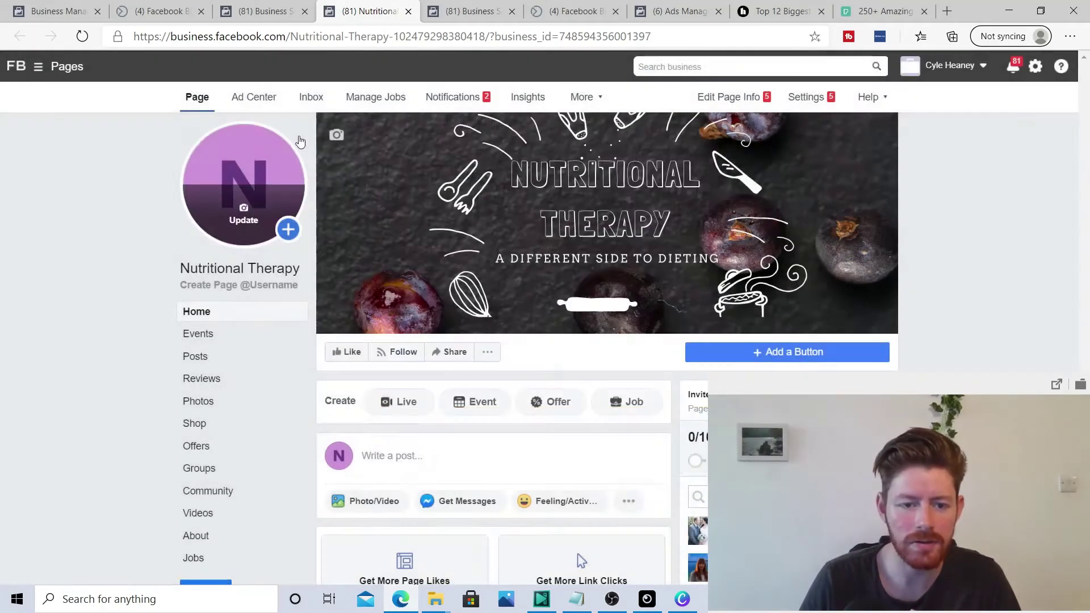
left_click(227, 210)
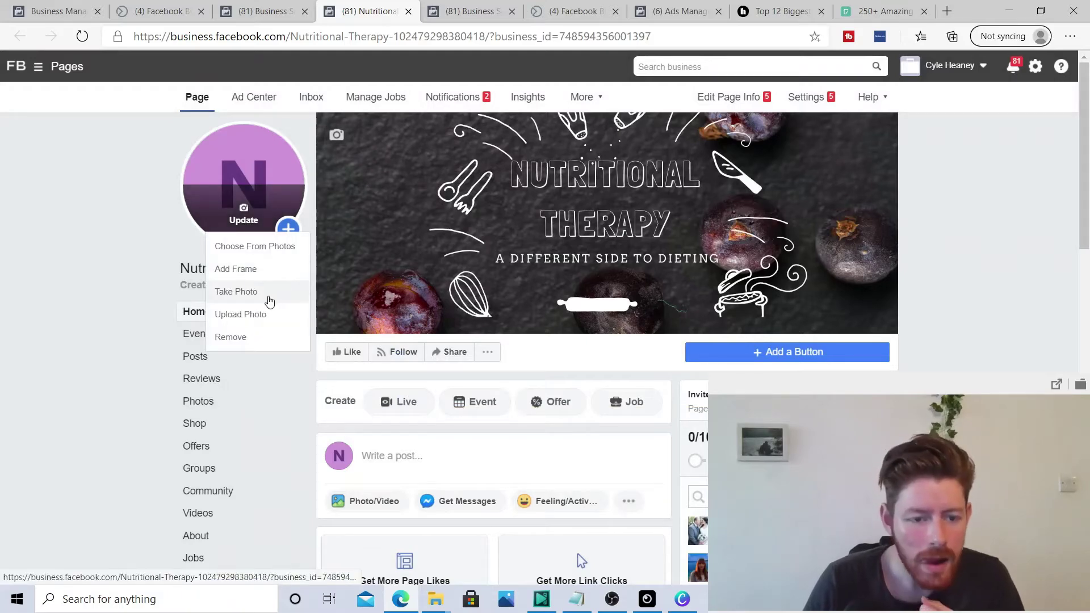
left_click(263, 319)
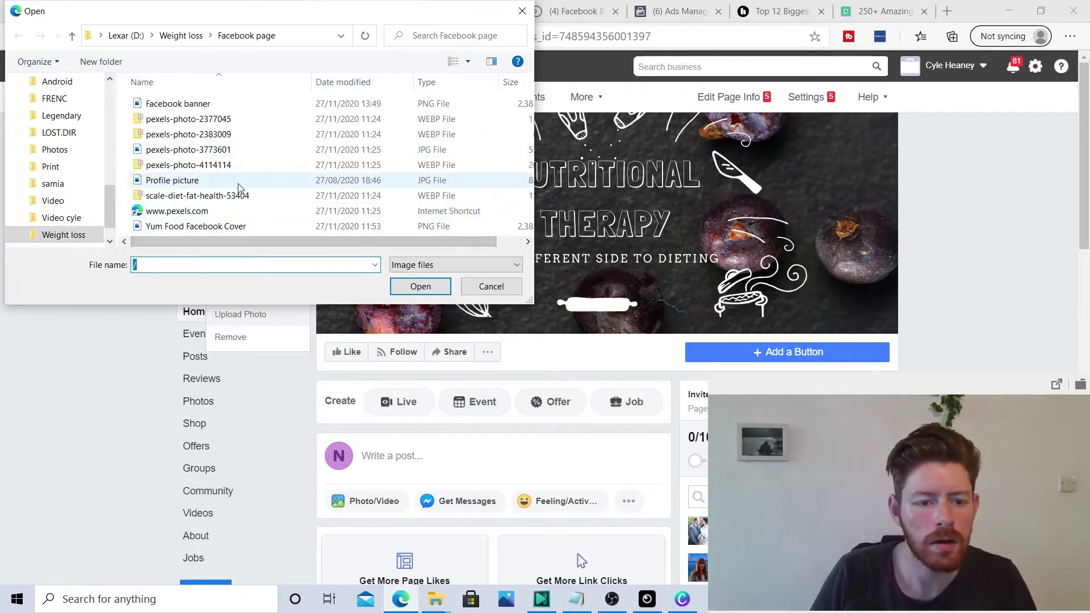
left_click(208, 180)
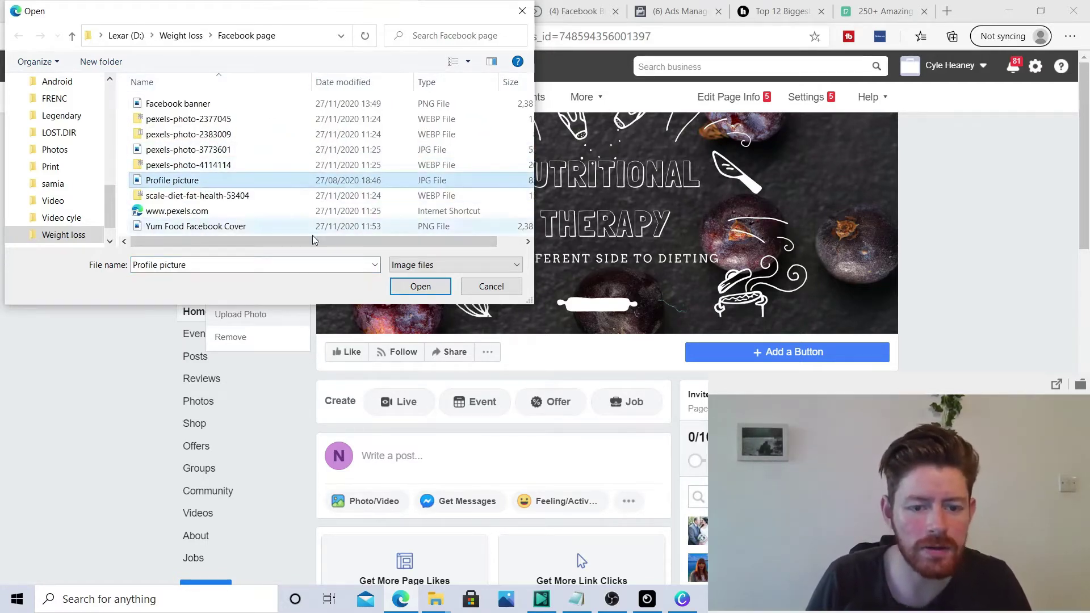
left_click(421, 287)
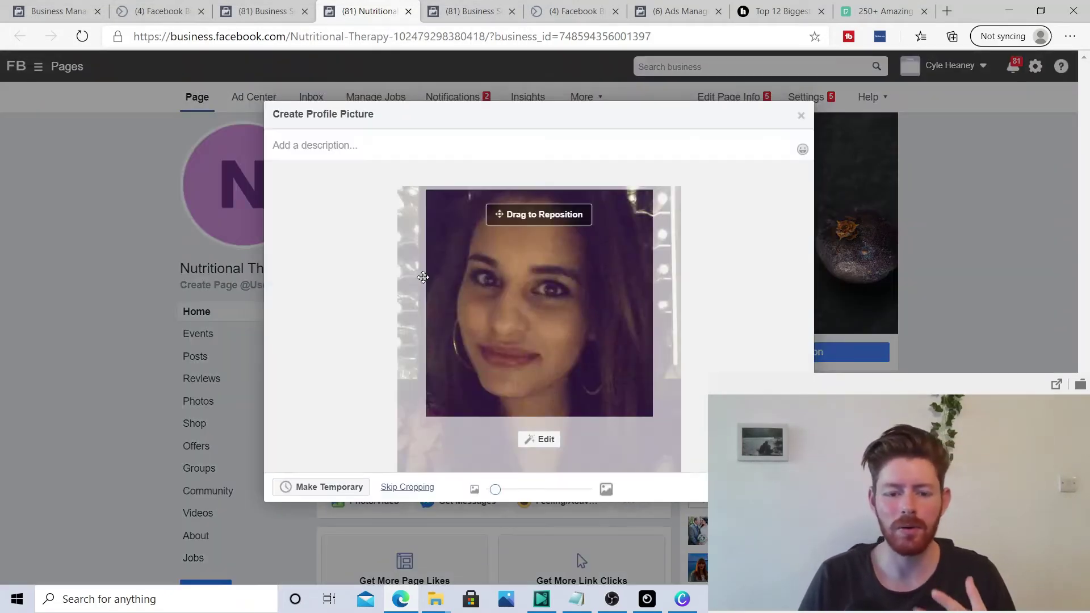
mouse_move(542, 344)
left_mouse_down()
mouse_move(540, 322)
mouse_move(549, 357)
left_mouse_up()
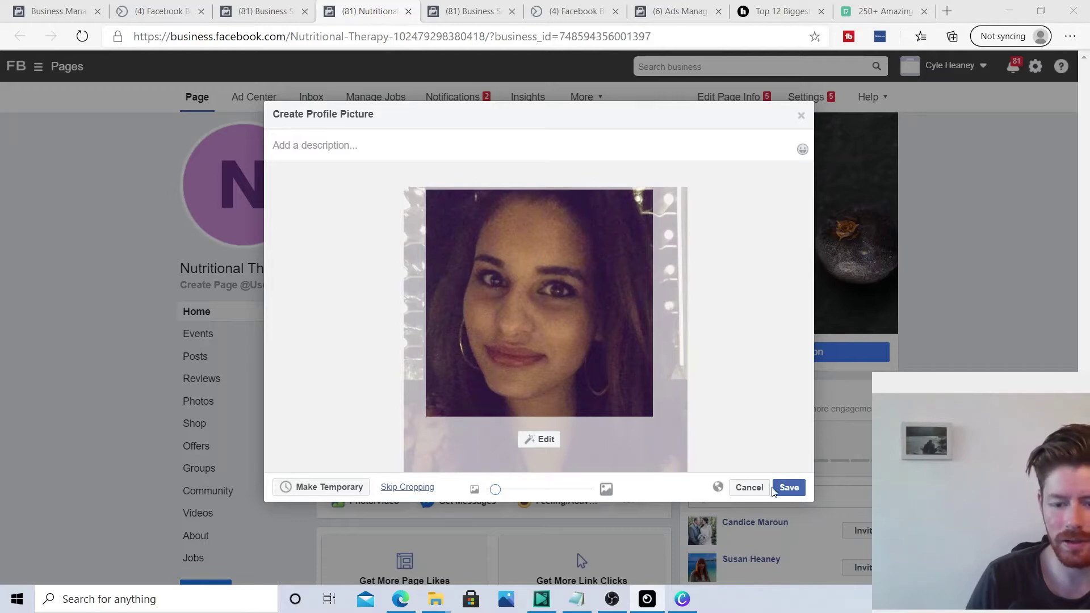
left_click(790, 487)
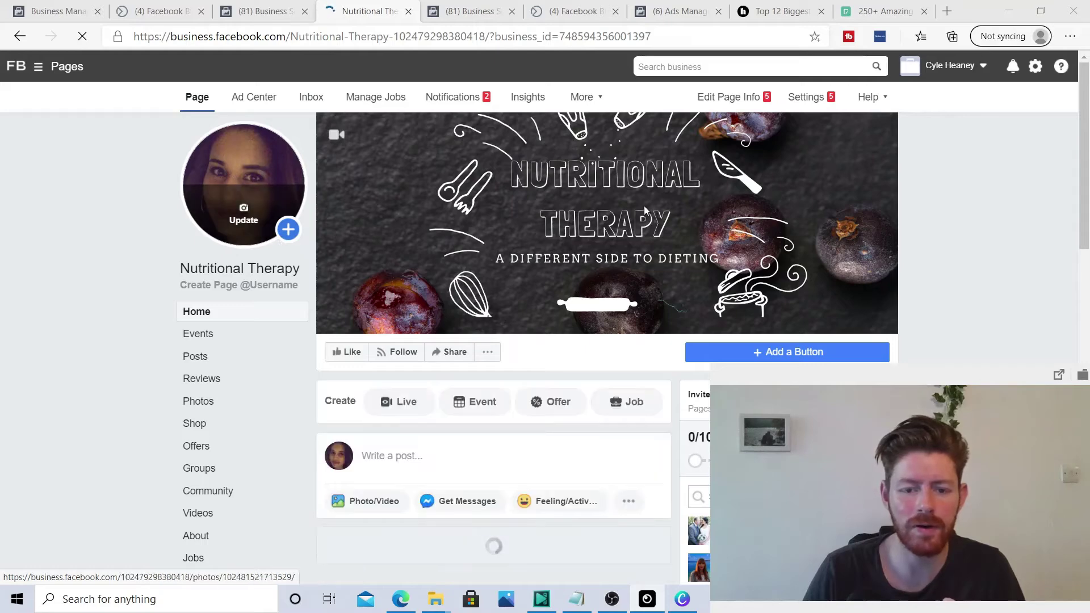
Step: Review the Nutritional Therapy page with its new cover and profile photo, including the update posts in its feed
scroll(591, 284, "down", 1)
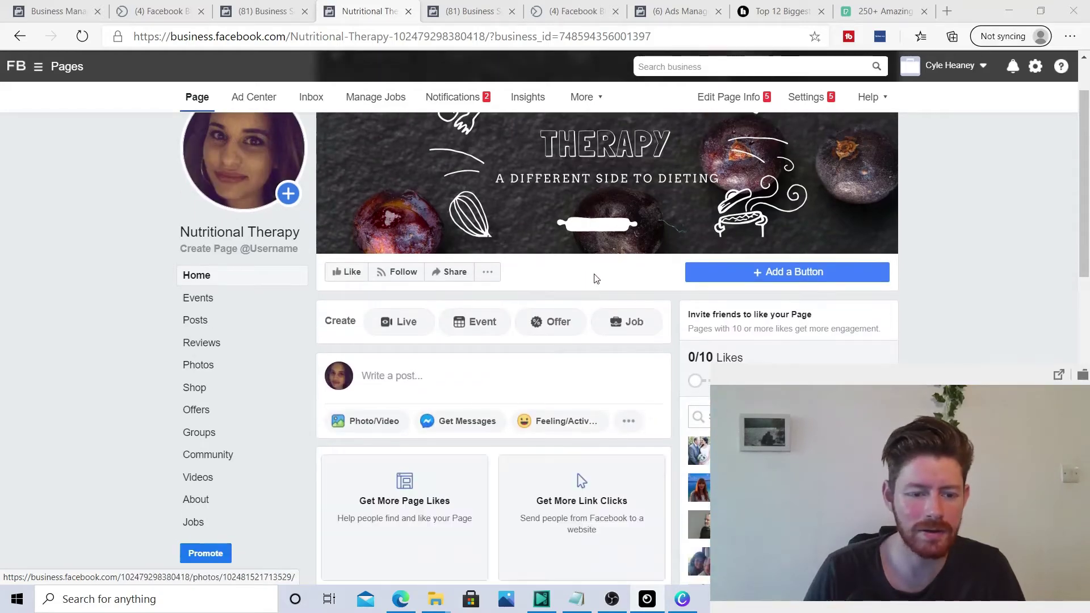
scroll(592, 283, "down", 5)
scroll(591, 279, "up", 3)
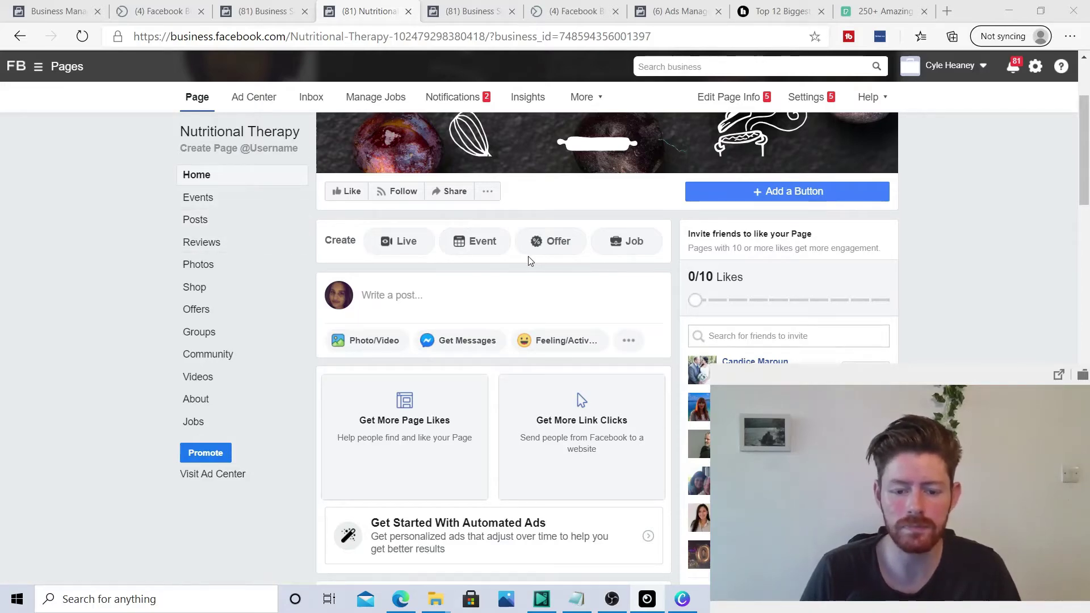
scroll(530, 261, "down", 15)
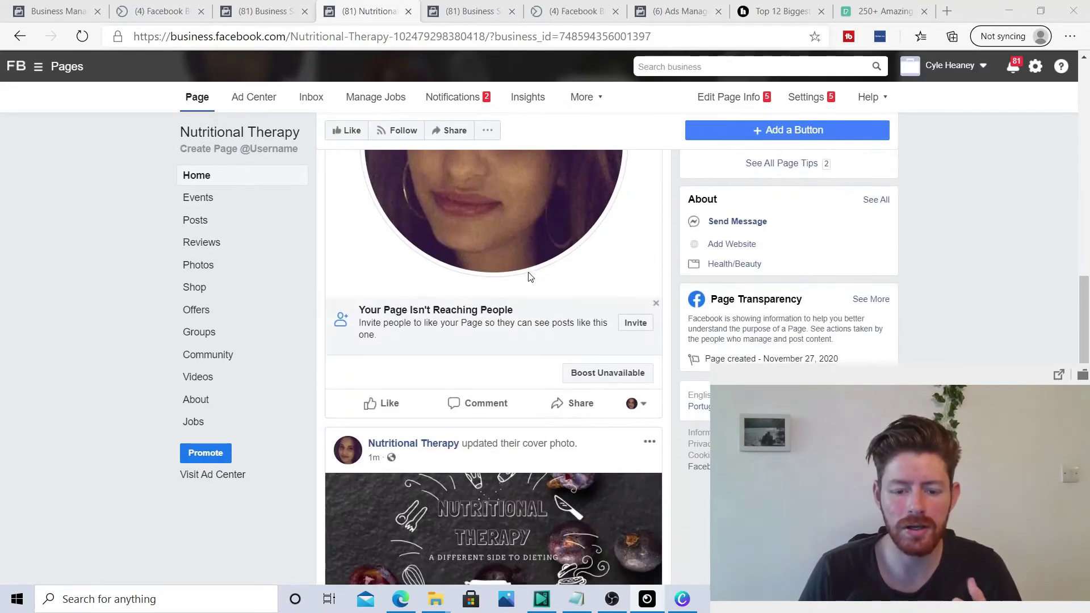
Step: Start a new post on the Nutritional Therapy page
scroll(530, 276, "up", 12)
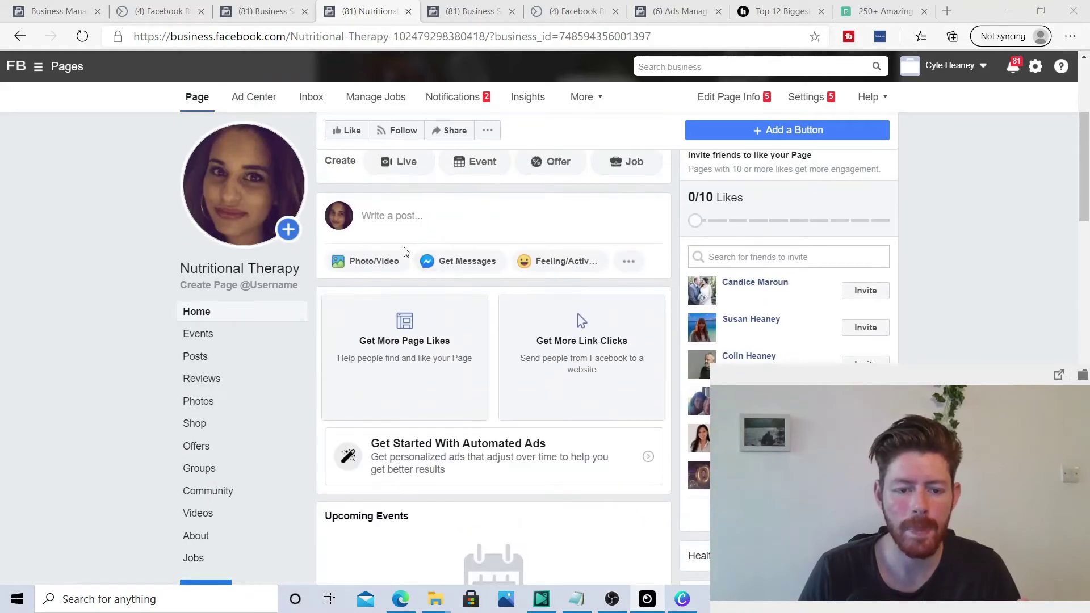
scroll(406, 251, "up", 2)
left_click(400, 296)
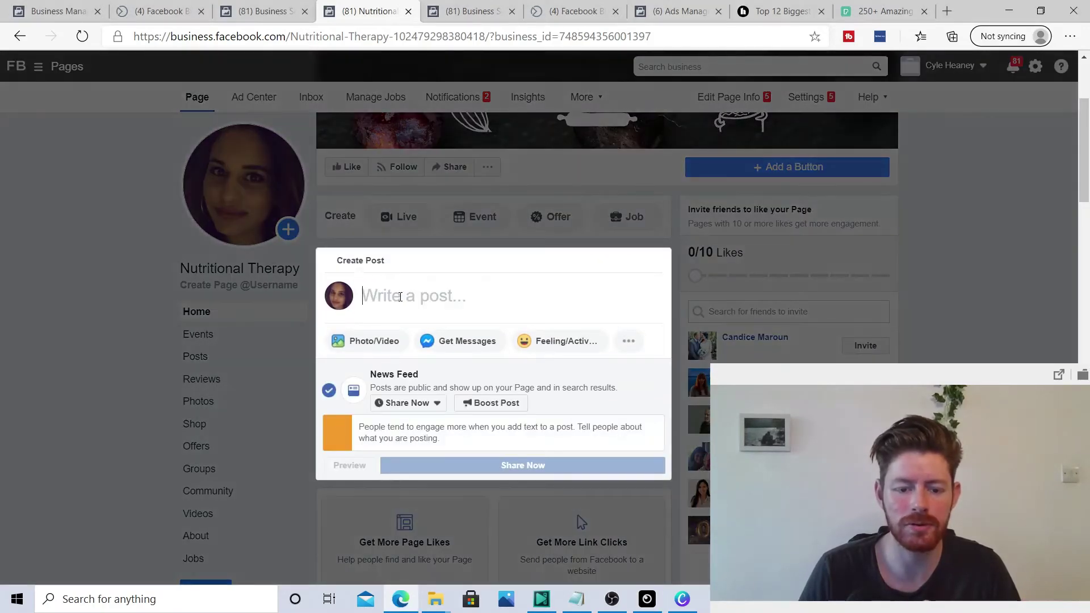
Step: Copy the "All calories are equal" section from the Healthline myths article, from its heading text through the paragraph ending "such as candy."
left_click(765, 12)
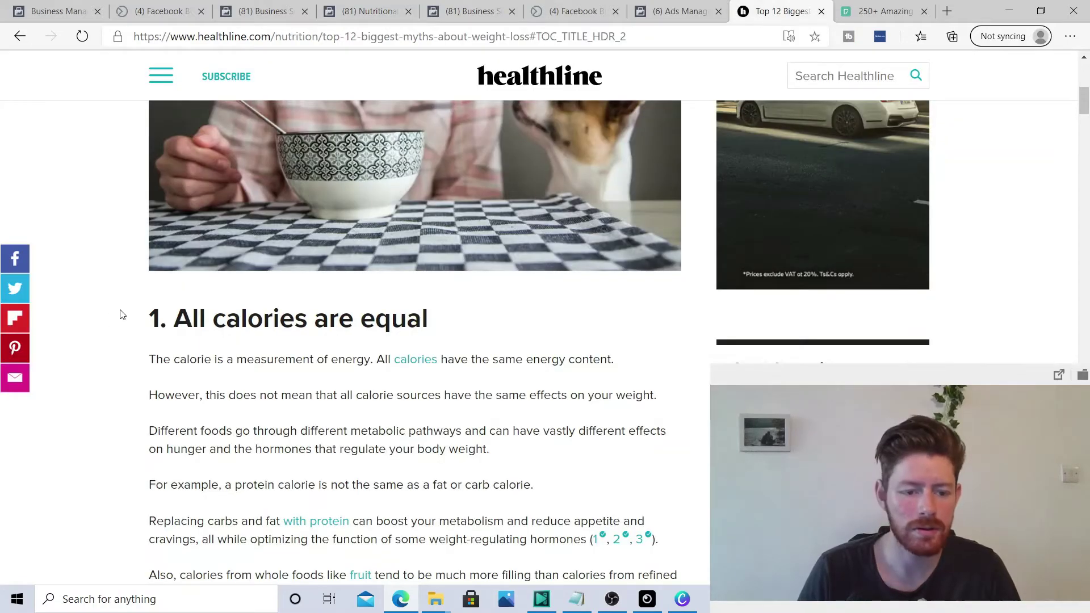
scroll(266, 320, "up", 9)
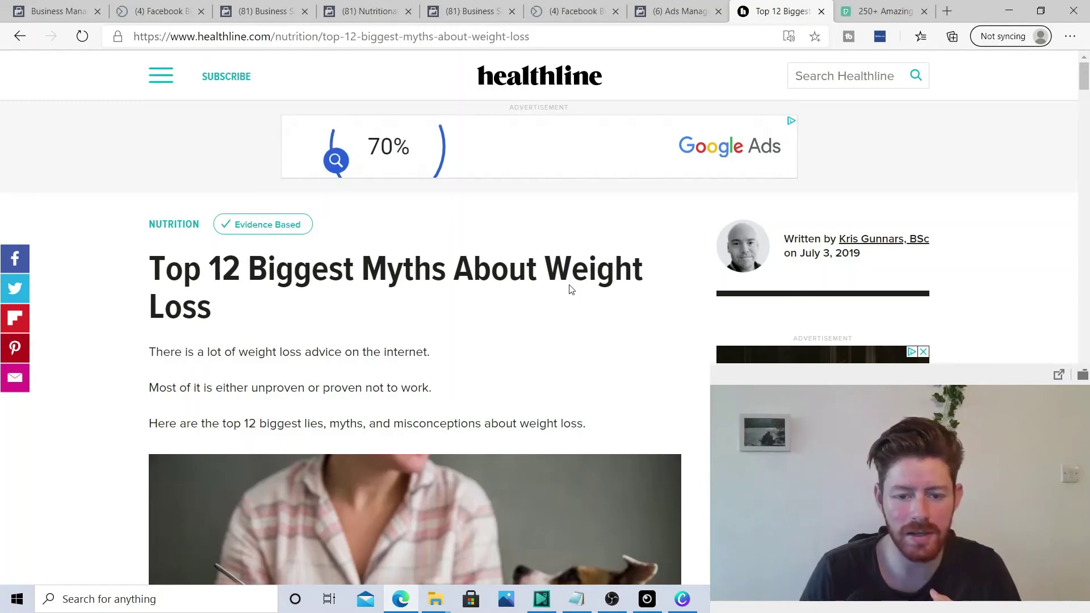
scroll(161, 337, "down", 10)
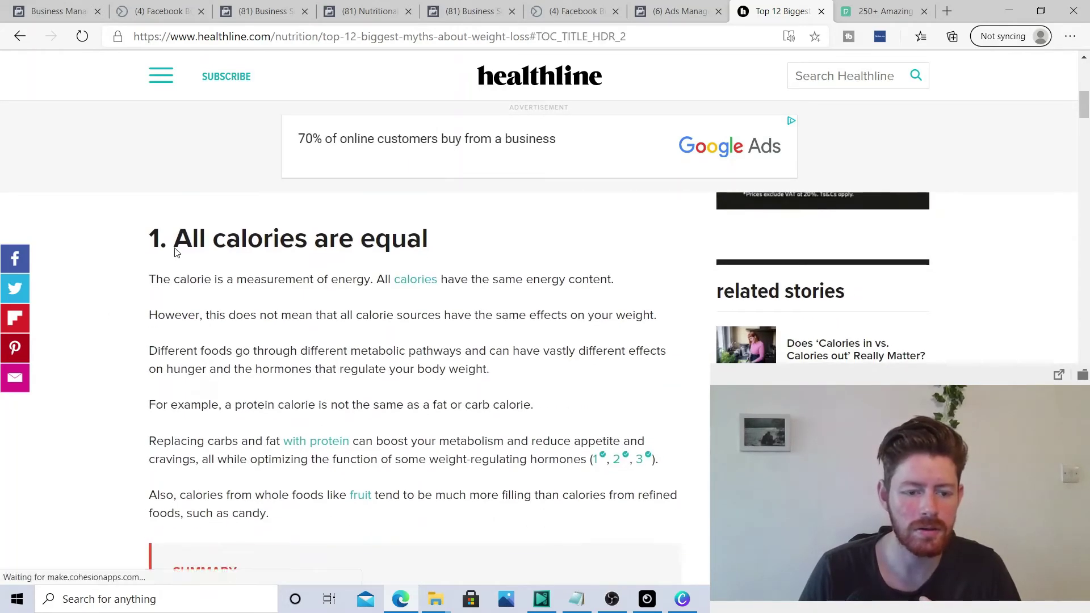
left_click_drag(175, 239, 523, 528)
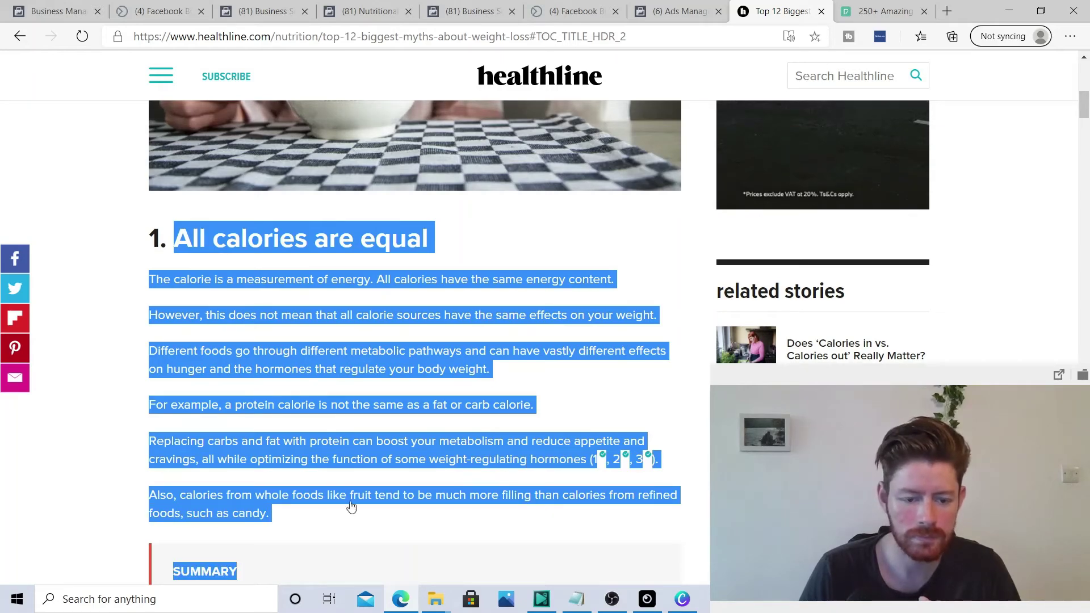
left_click(307, 541)
left_click_drag(176, 243, 391, 516)
right_click(341, 357)
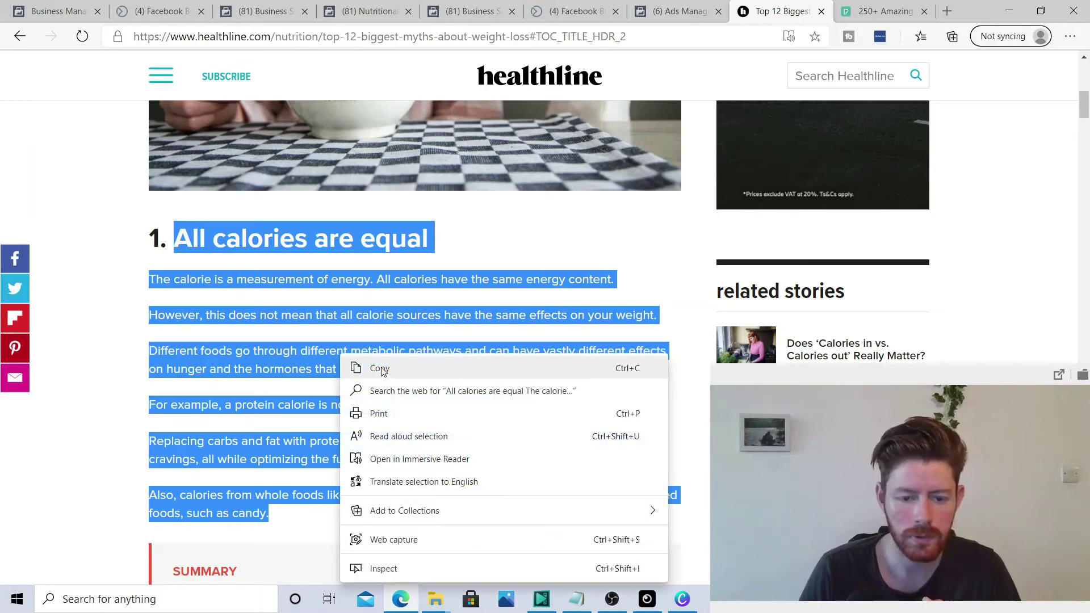
left_click(386, 371)
Step: Paste the copied article section into the new post on the Nutritional Therapy page
left_click(452, 13)
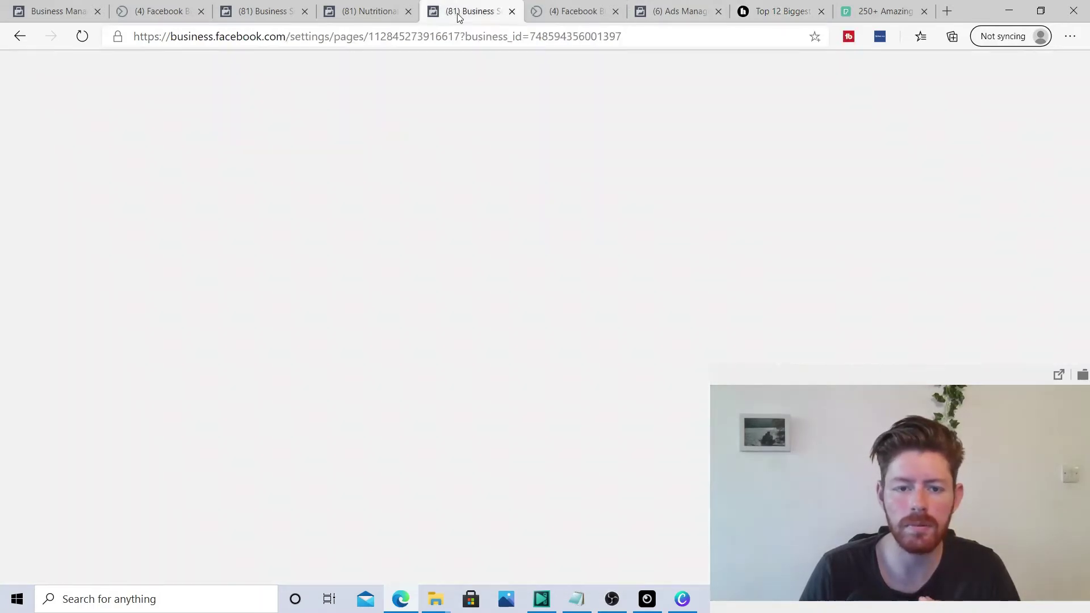
left_click(366, 11)
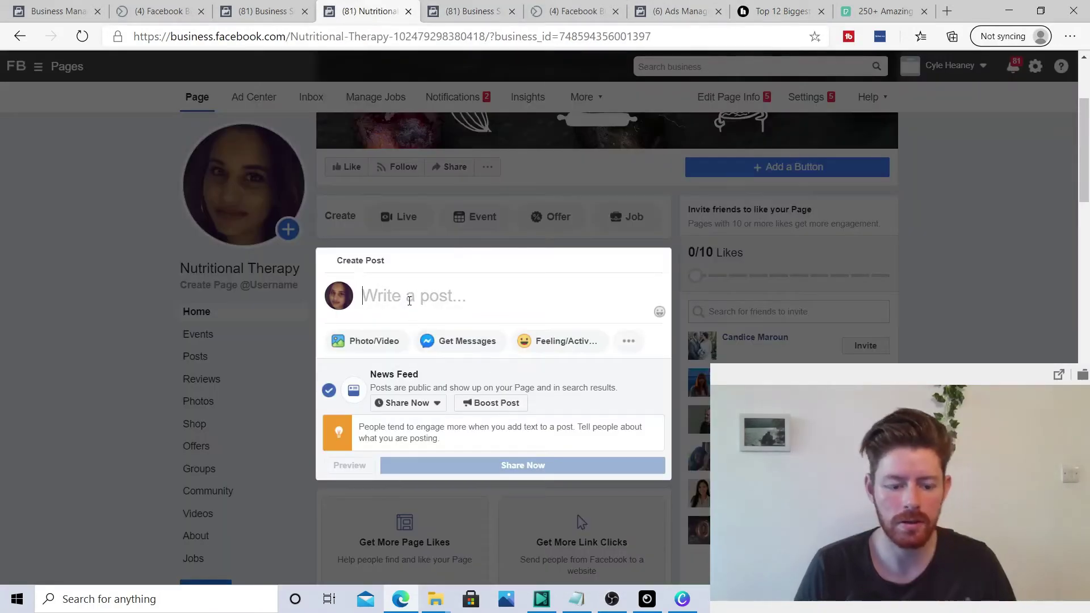
key("ctrl+v")
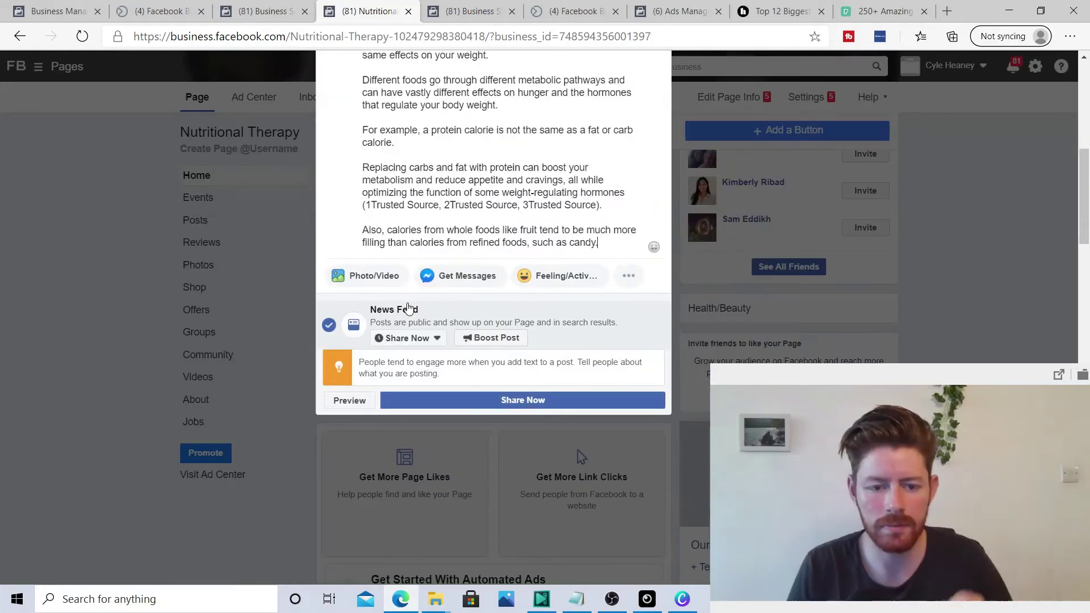
Step: Add the headline "MYTHS YOU DIDNT KNOW ABOUT FOOD!" above the pasted text, separated from it by a blank line
scroll(409, 308, "up", 7)
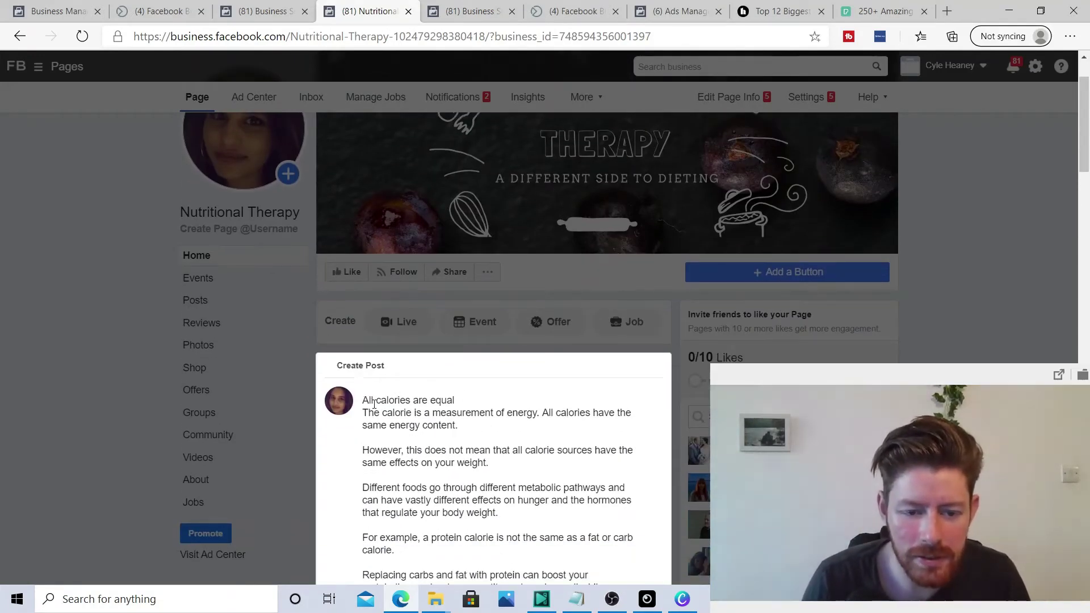
key("Left")
key("Left")
key("Left")
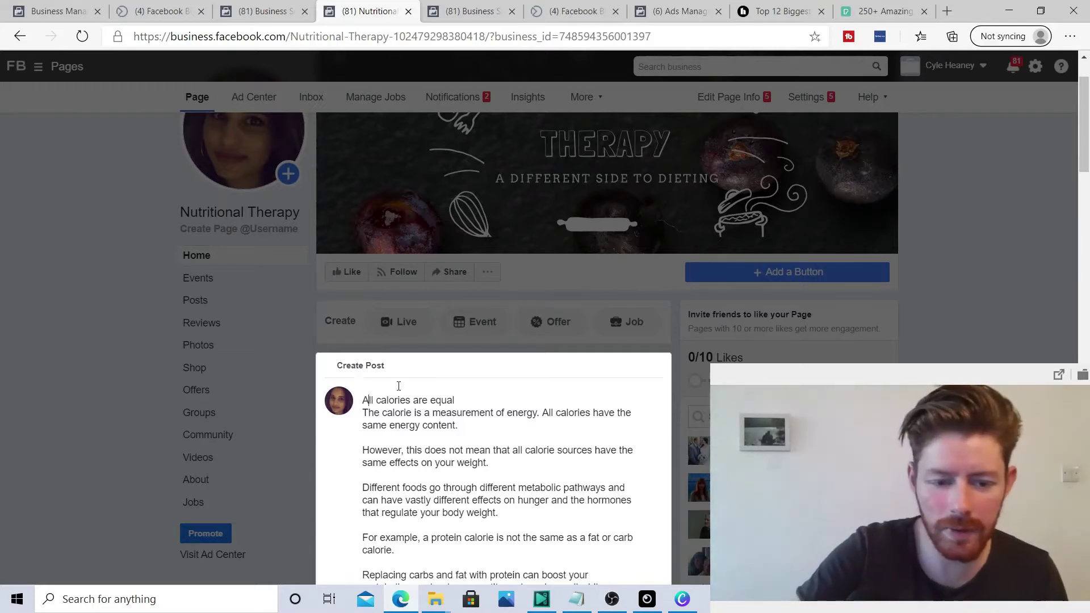
key("Return")
key("Return")
key("Return")
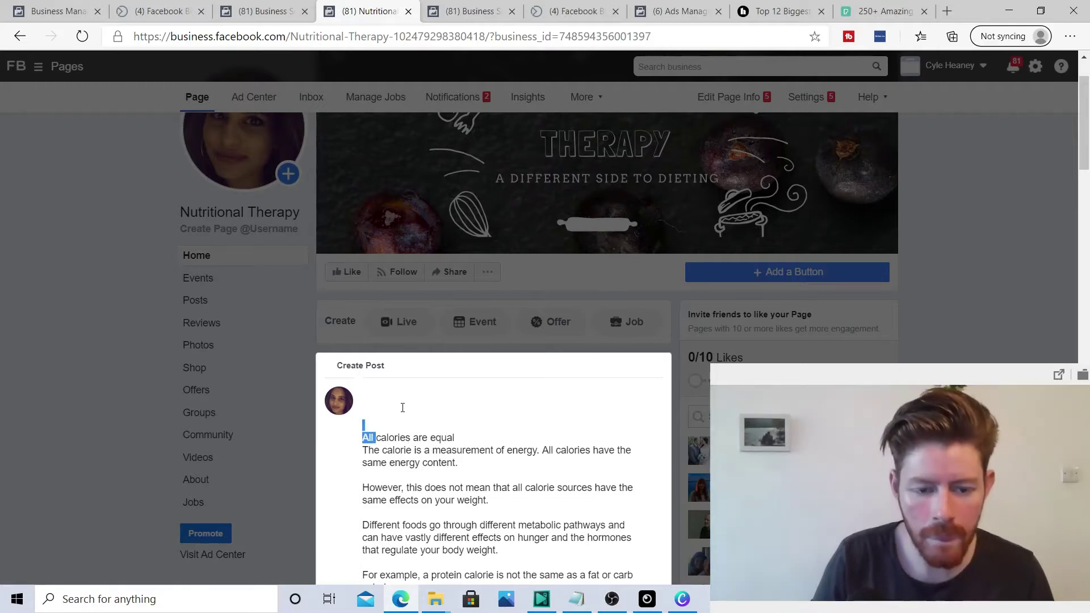
left_click(388, 416)
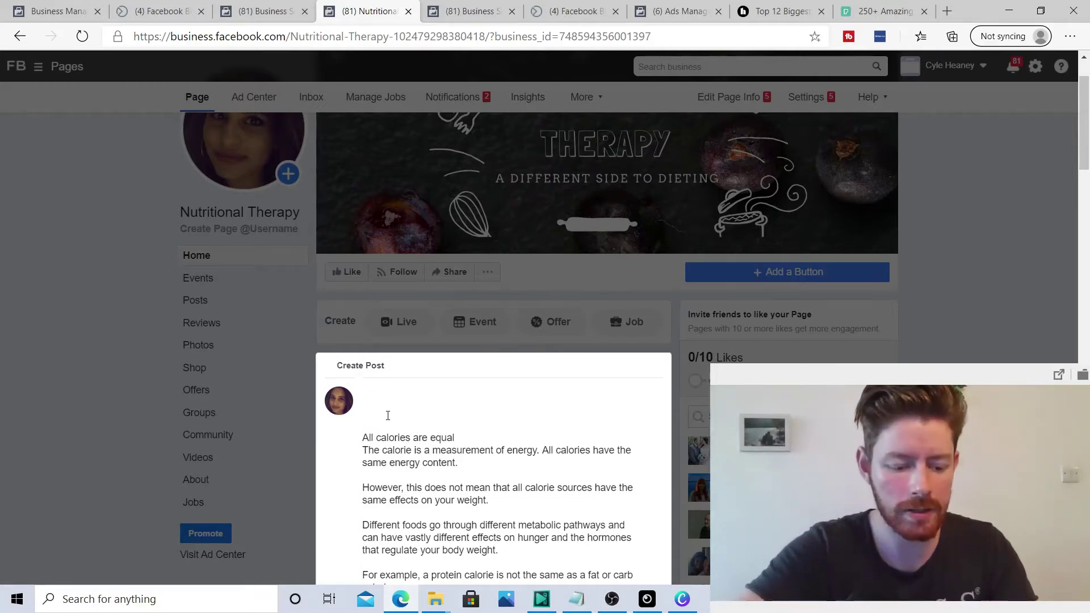
type("MYTH")
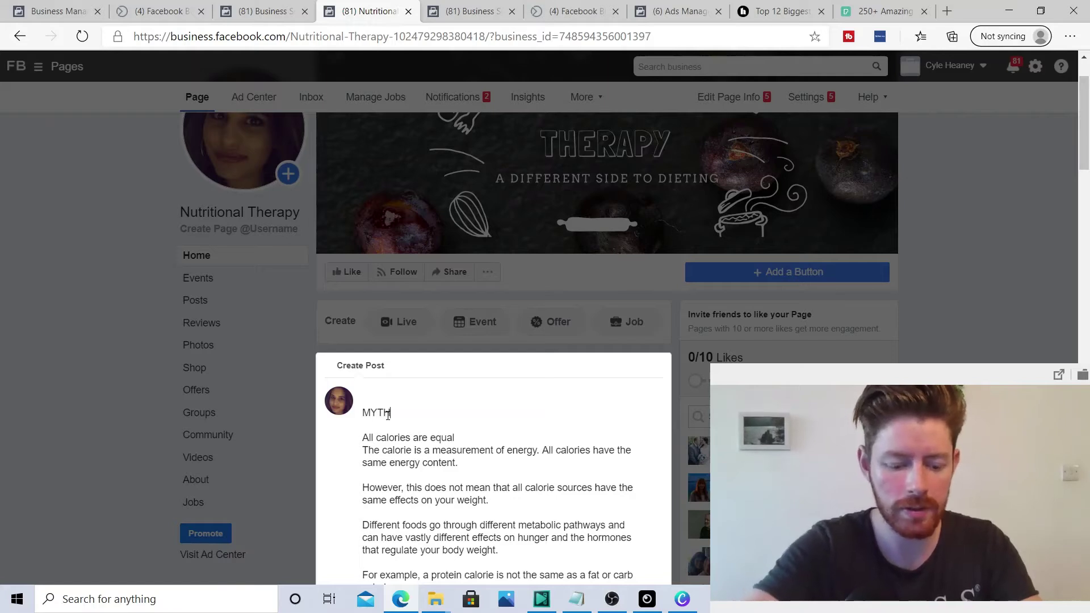
type("S YOU DIDNT KN")
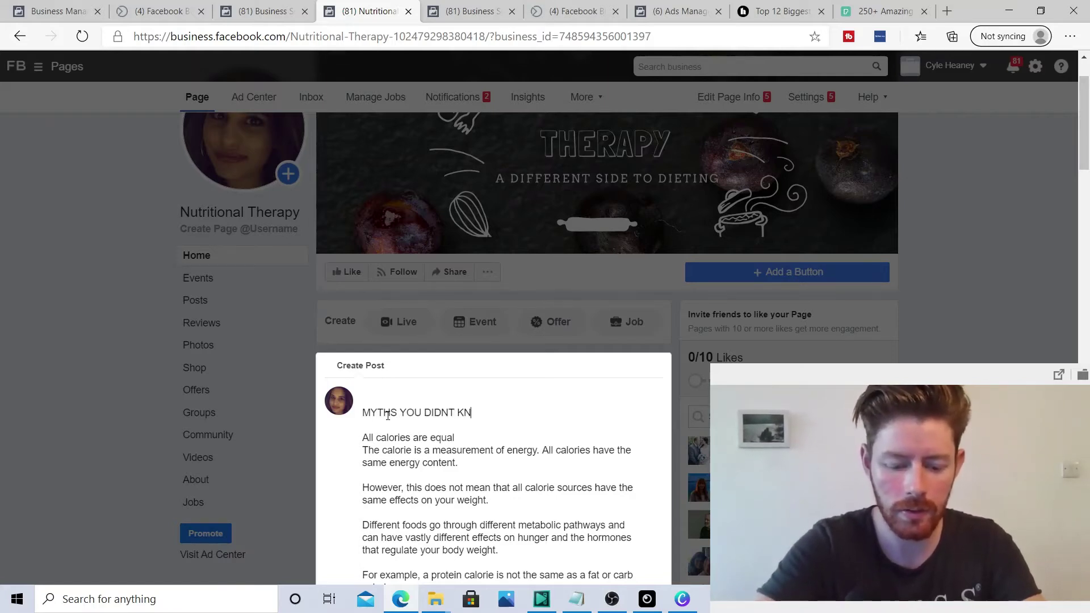
type("OW ABOUT FOOD!")
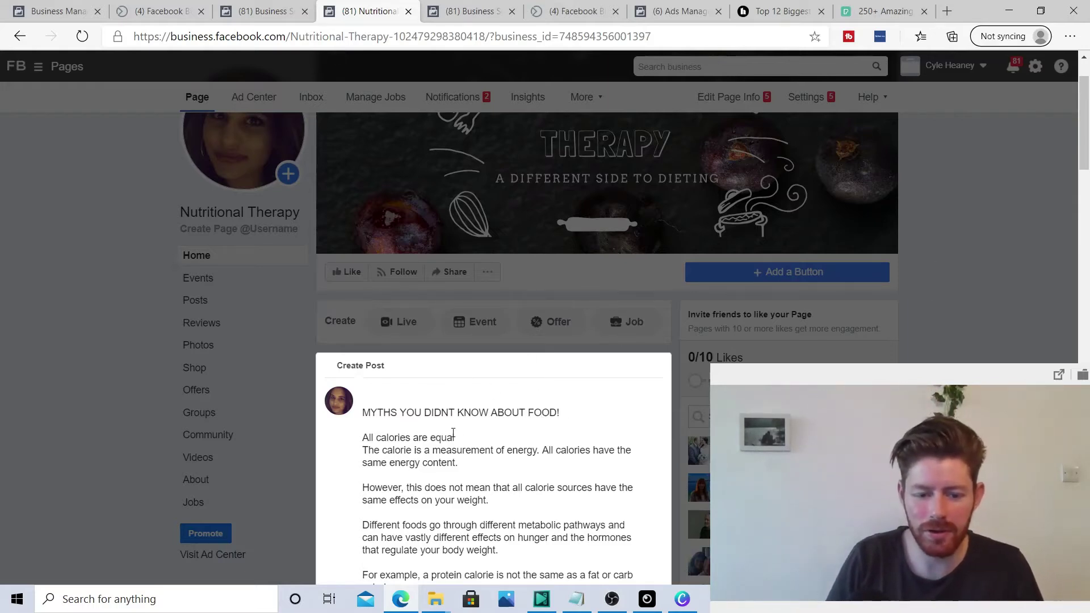
Step: Check the drafted post text and revisit the opening of the Healthline article "Top 12 Biggest Myths About Weight Loss"
scroll(540, 349, "down", 5)
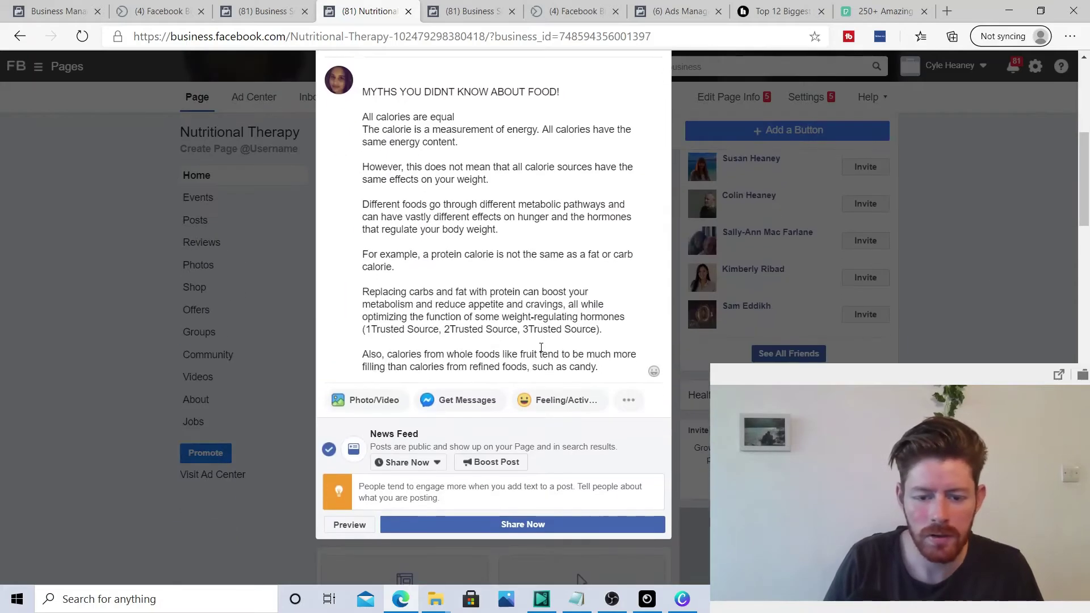
left_click(824, 4)
scroll(350, 253, "up", 10)
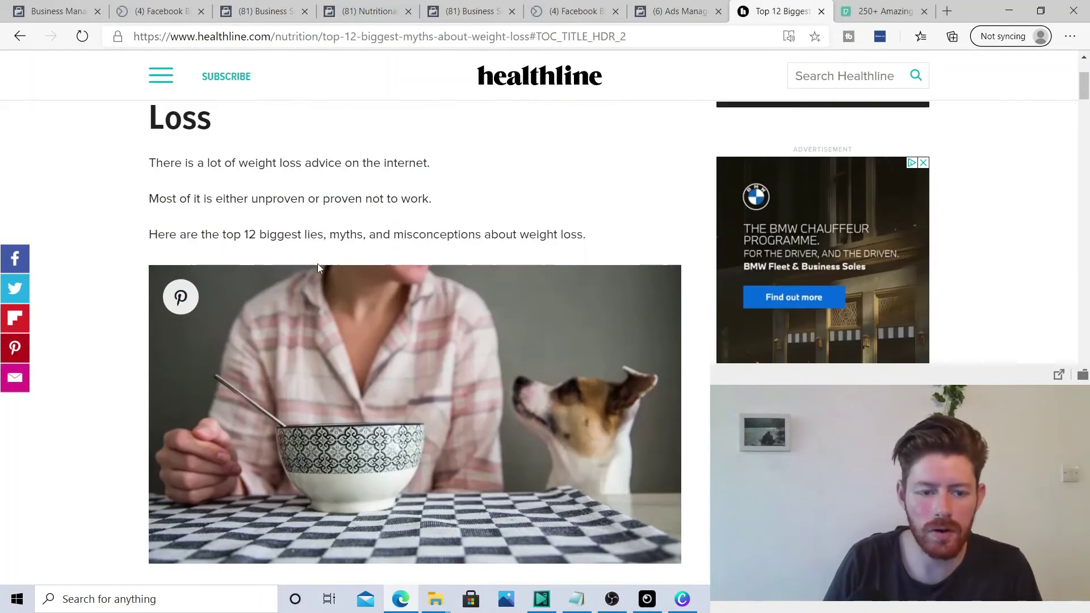
scroll(318, 263, "up", 3)
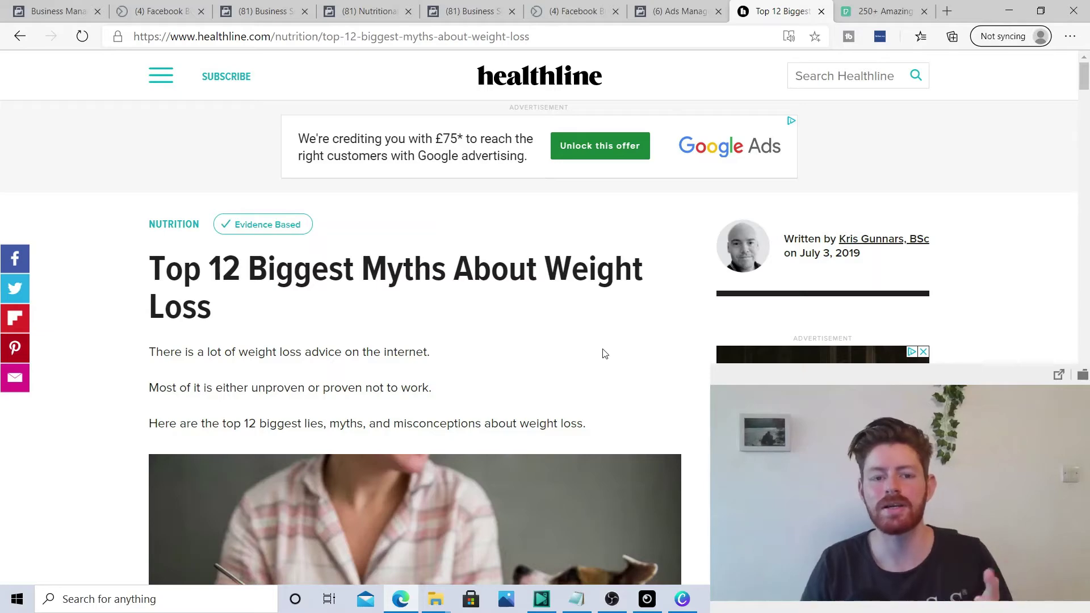
Step: Try to attach the "1st post" video from the Facebook page folder to the drafted food myths post
left_click(374, 12)
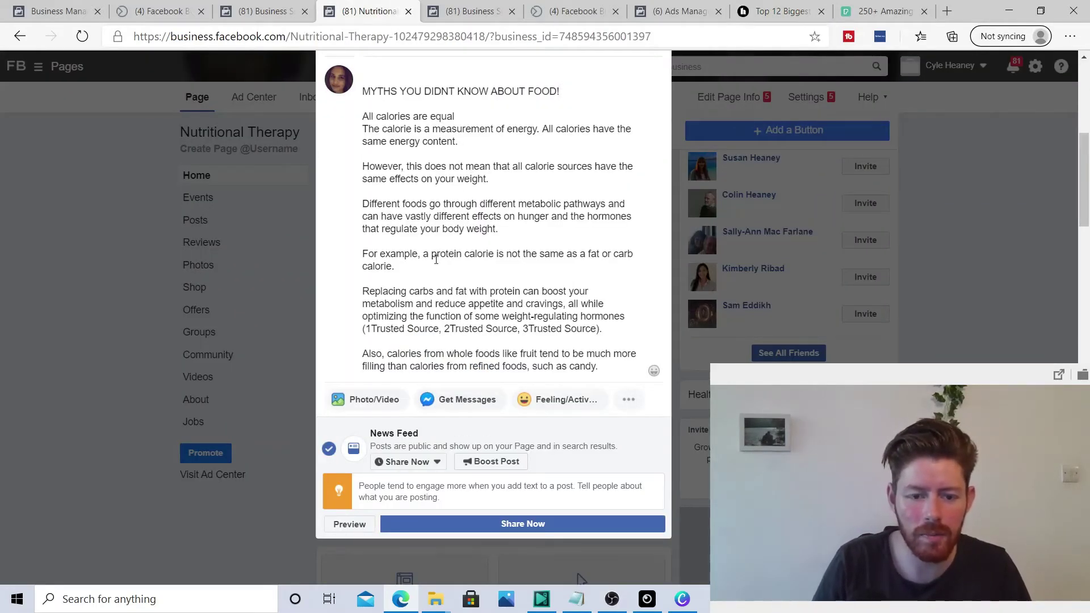
scroll(438, 255, "down", 3)
left_click(366, 240)
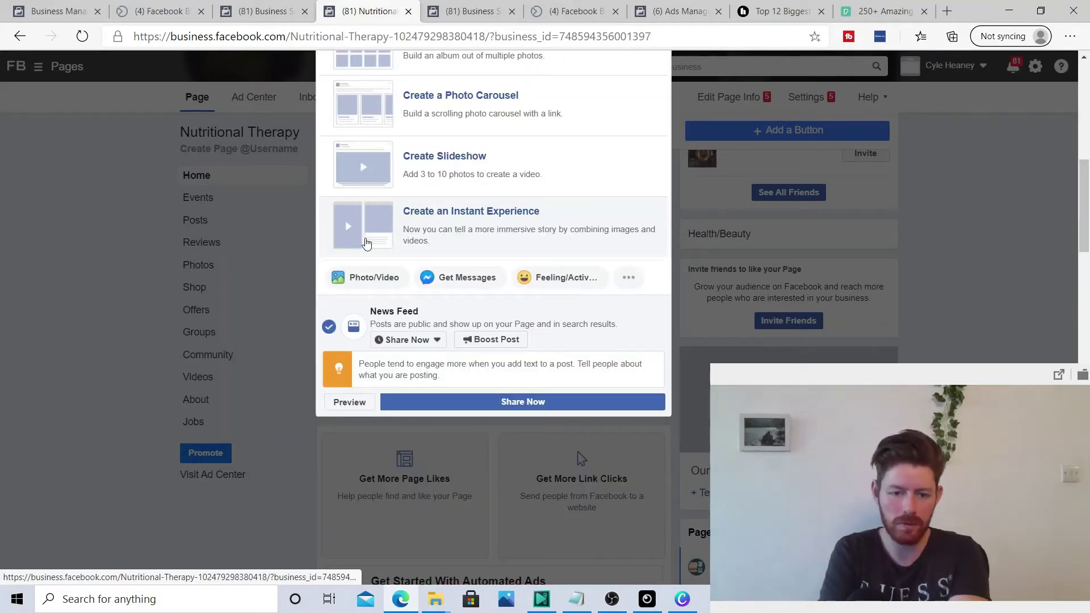
scroll(392, 242, "up", 4)
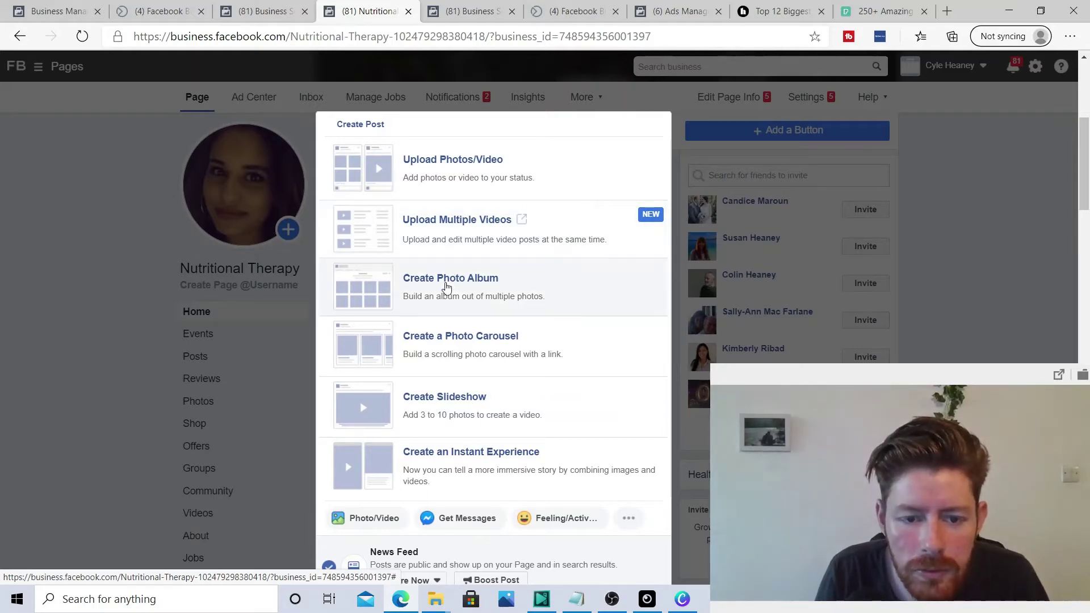
left_click(440, 165)
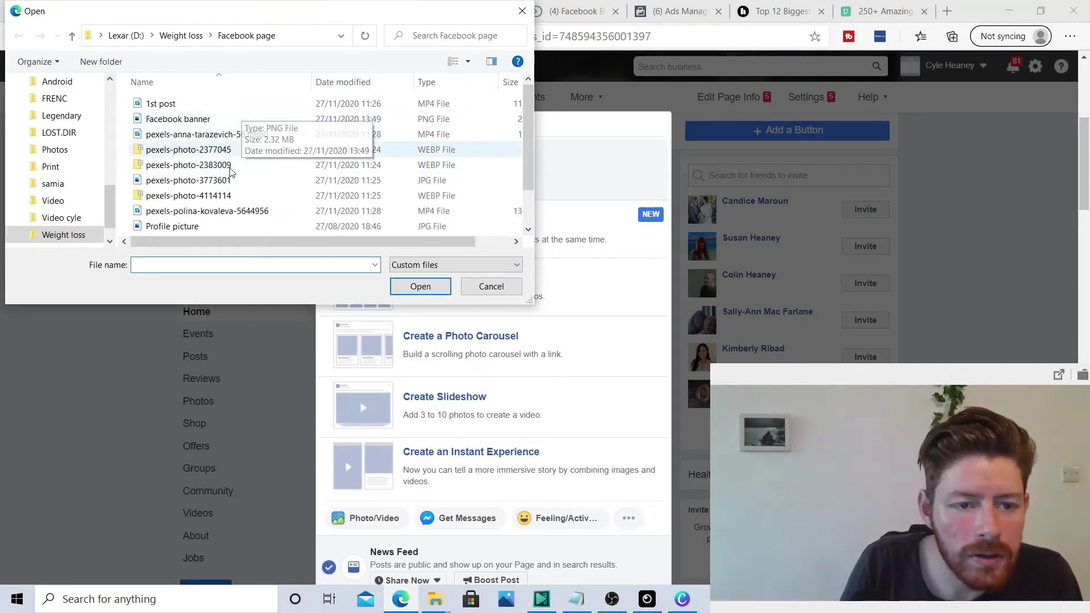
left_click(210, 104)
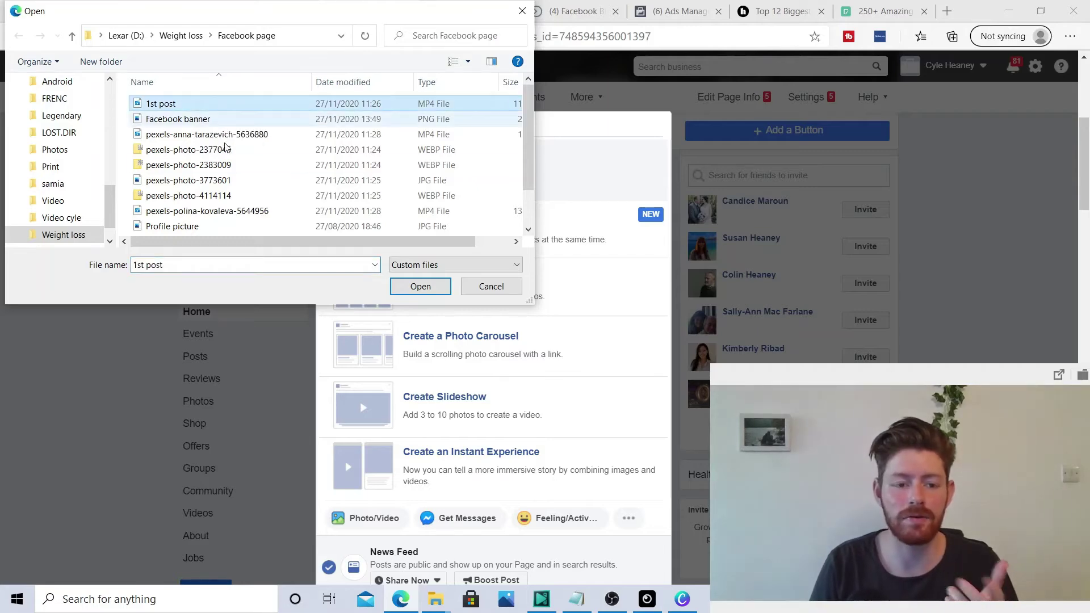
left_click(420, 286)
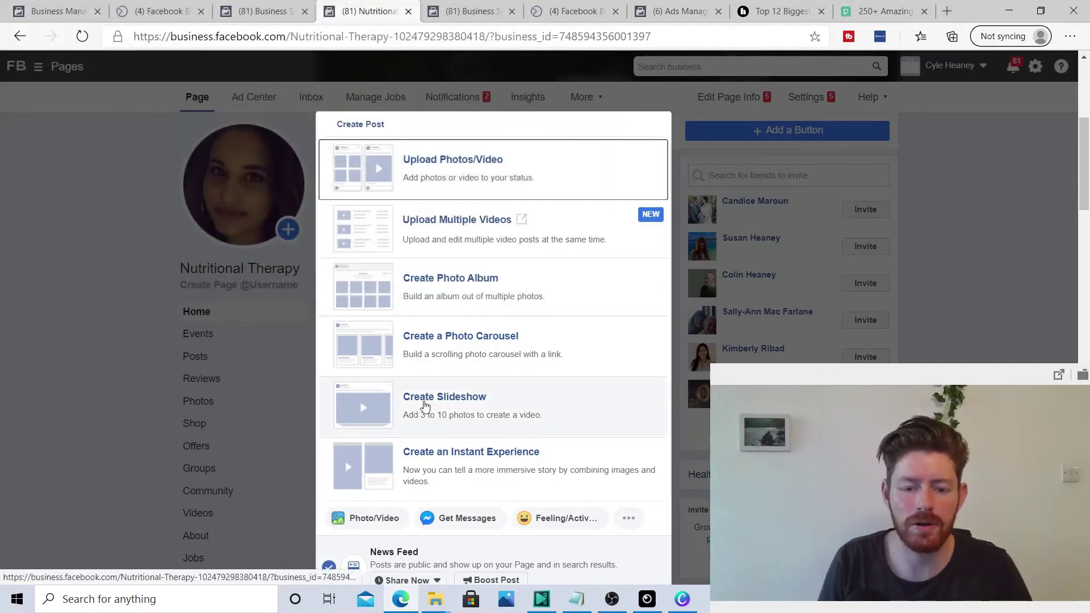
Step: Share the food myths post with its food photo immediately and decline the suggestion to create an event
scroll(568, 255, "up", 5)
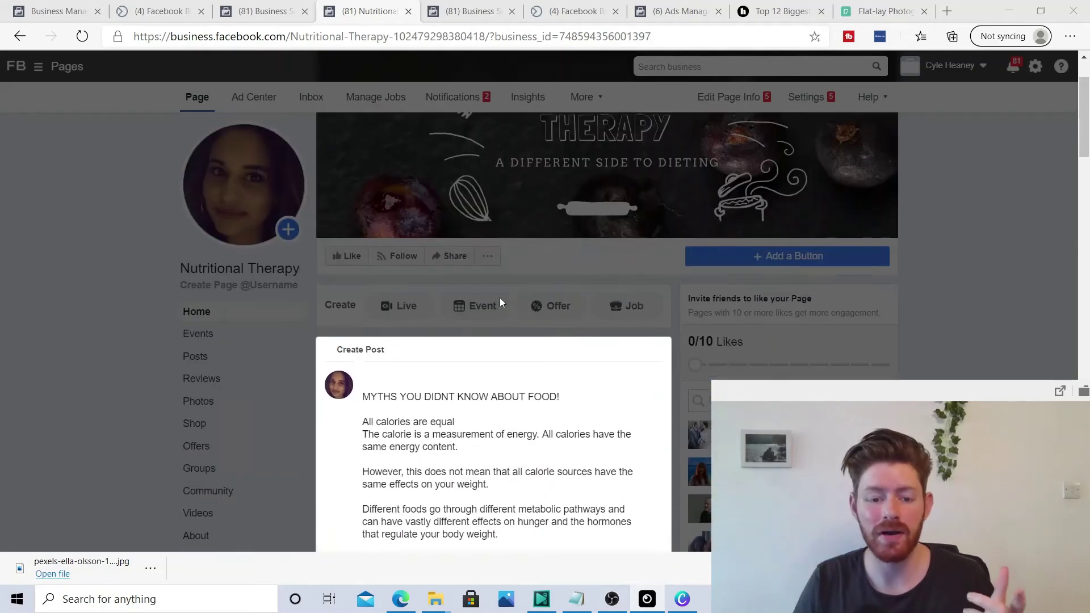
scroll(511, 284, "down", 5)
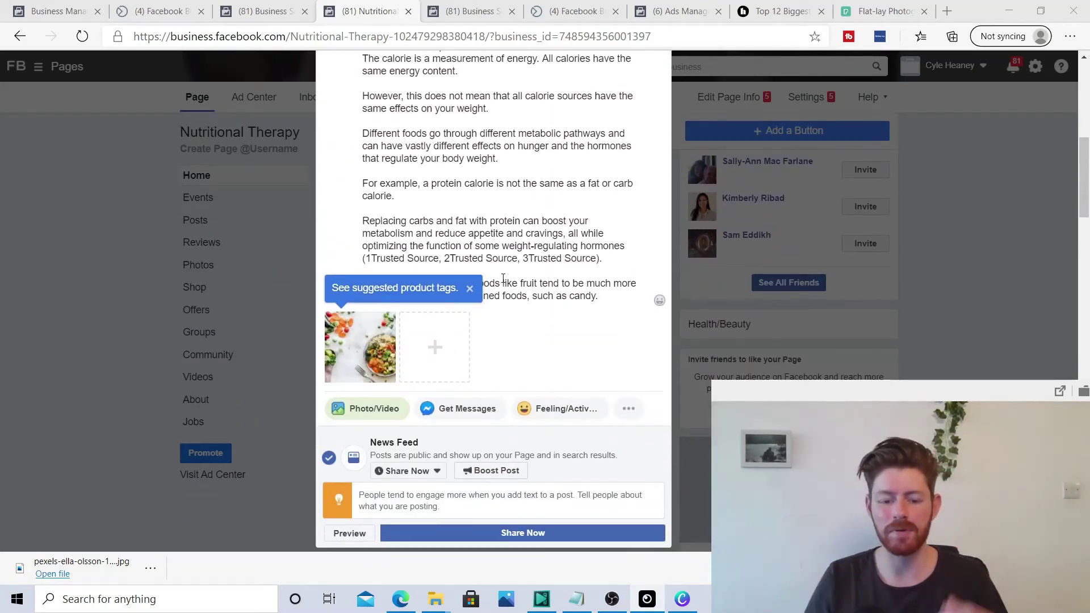
scroll(523, 271, "down", 3)
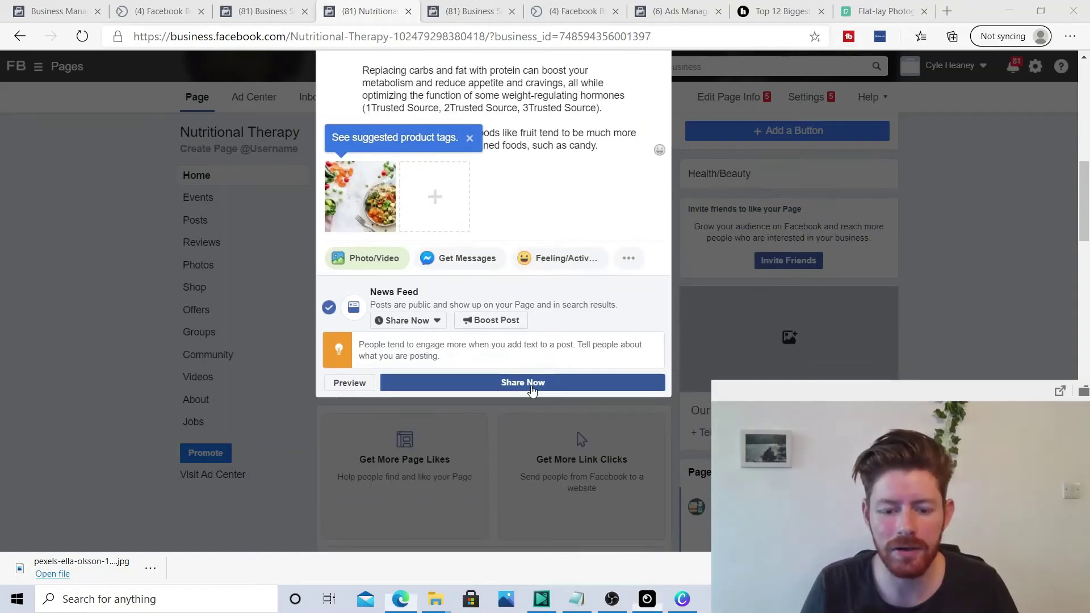
left_click(531, 385)
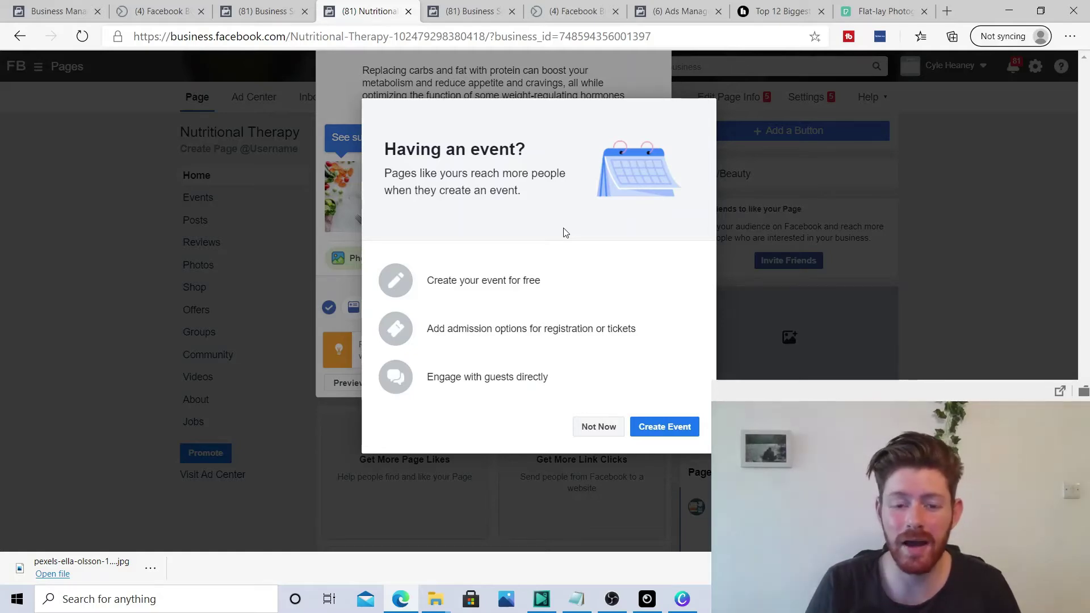
left_click(607, 433)
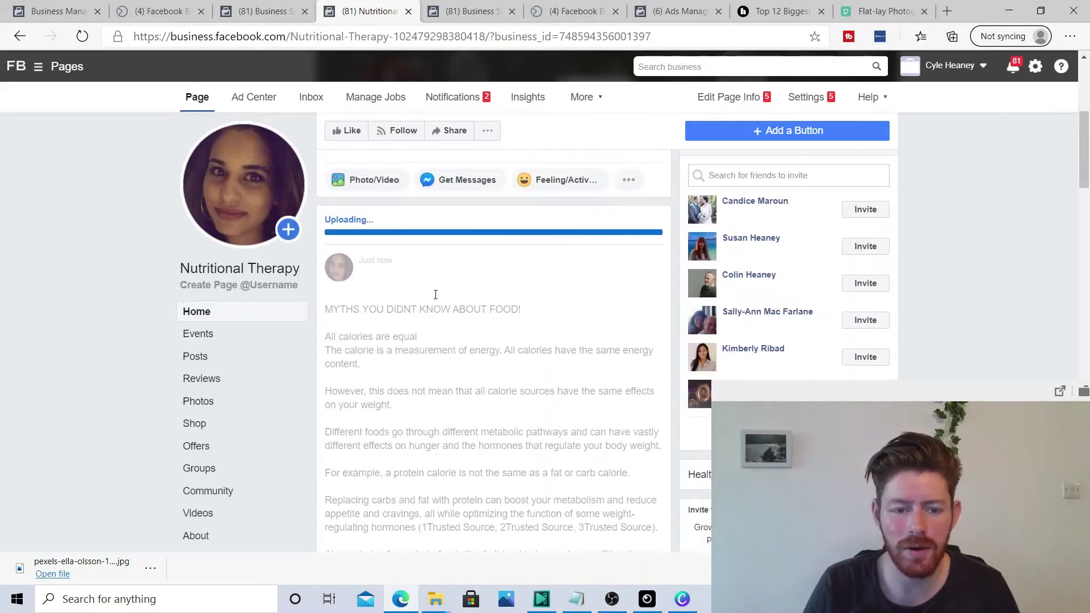
Step: Review the published food myths post and its photo together with the page's cover and profile picture
scroll(313, 240, "down", 3)
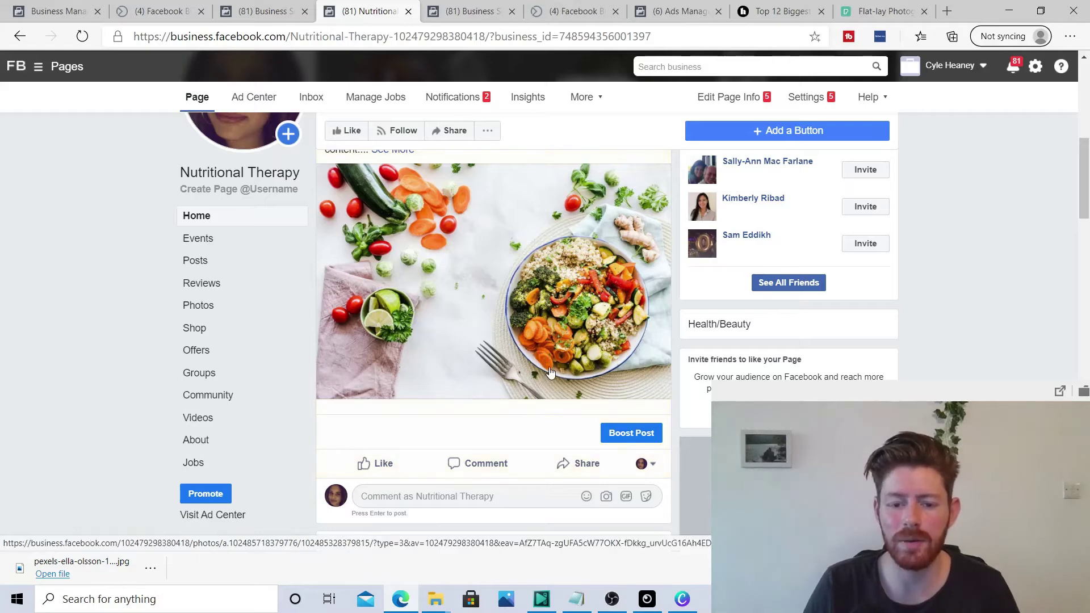
scroll(550, 372, "up", 6)
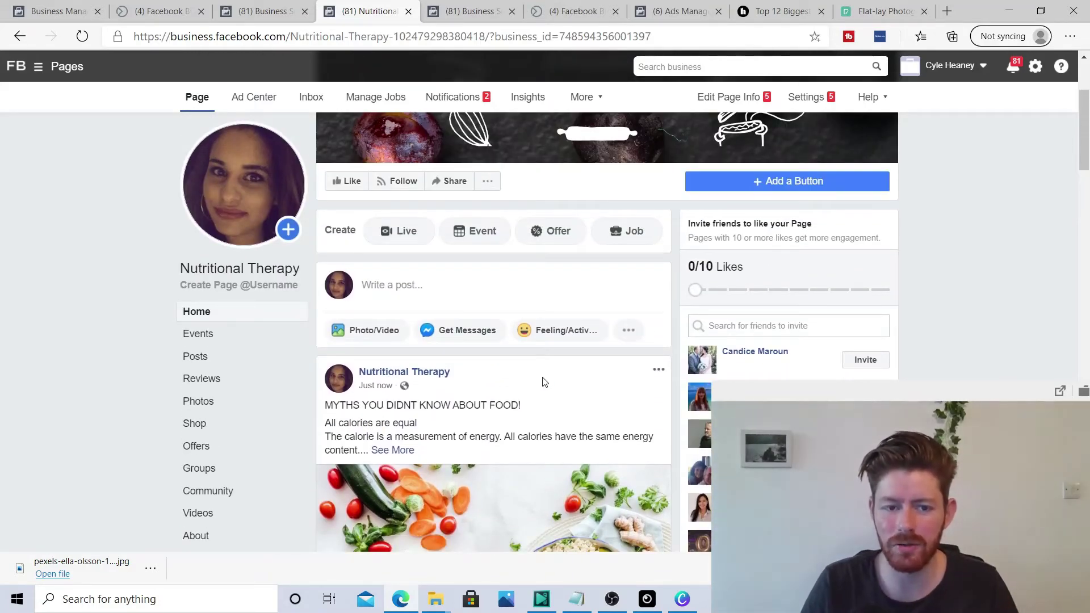
scroll(544, 385, "up", 3)
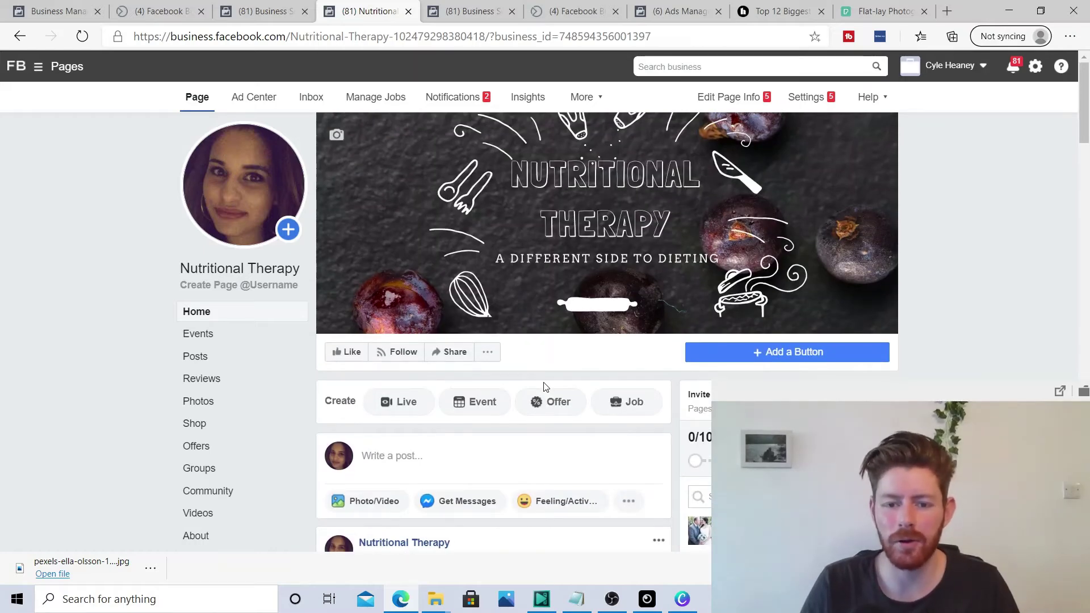
scroll(544, 386, "down", 3)
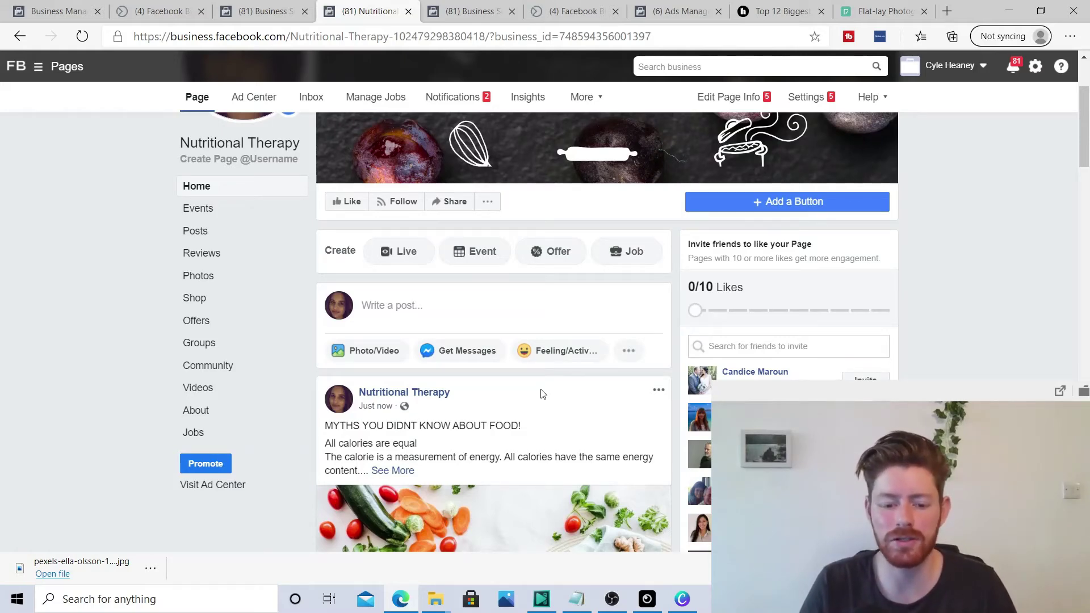
Step: Look over the Nutritional Therapy page once more, from the food myths post's photo back up to the cover
scroll(542, 393, "down", 6)
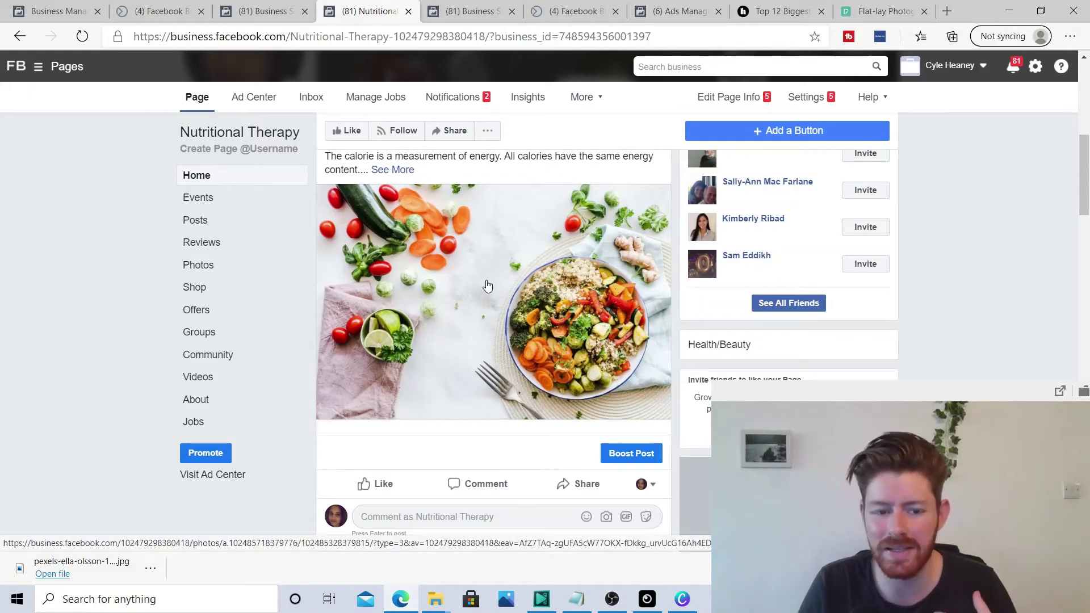
scroll(534, 393, "up", 2)
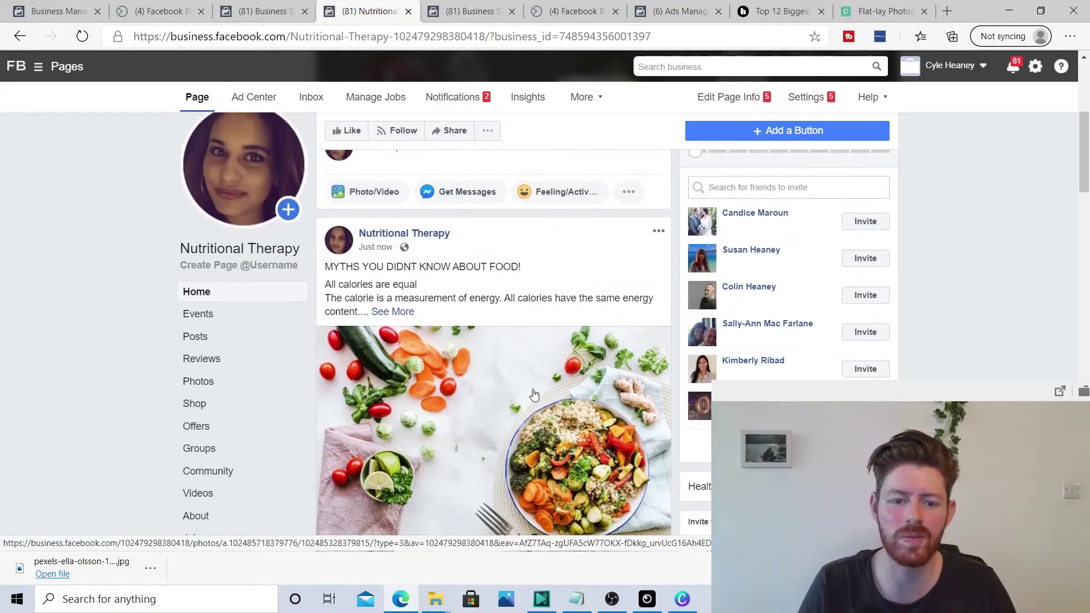
scroll(534, 394, "up", 5)
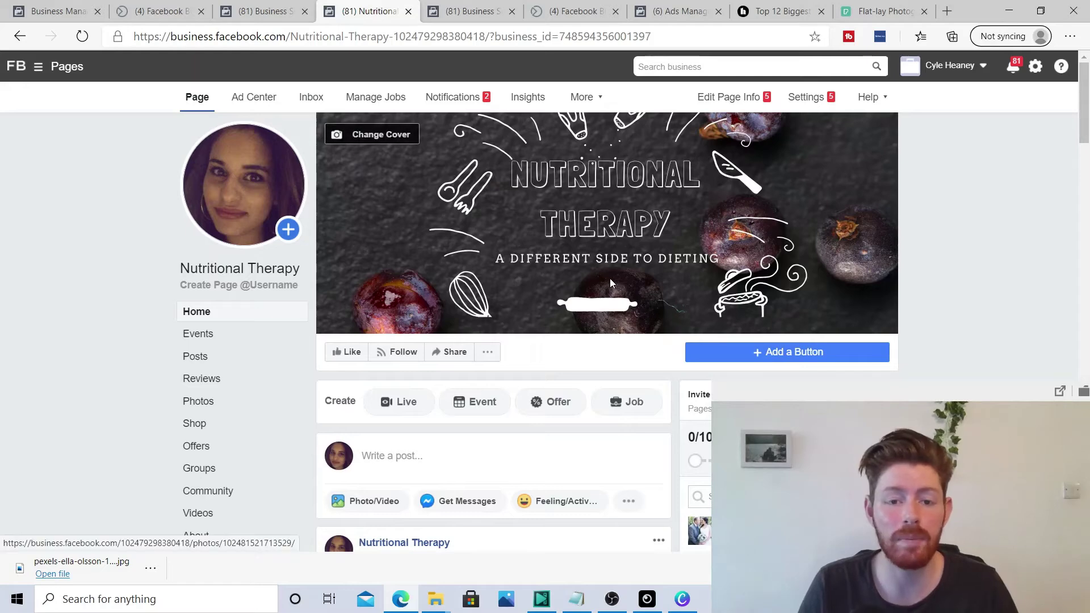
scroll(611, 267, "down", 3)
scroll(612, 267, "up", 3)
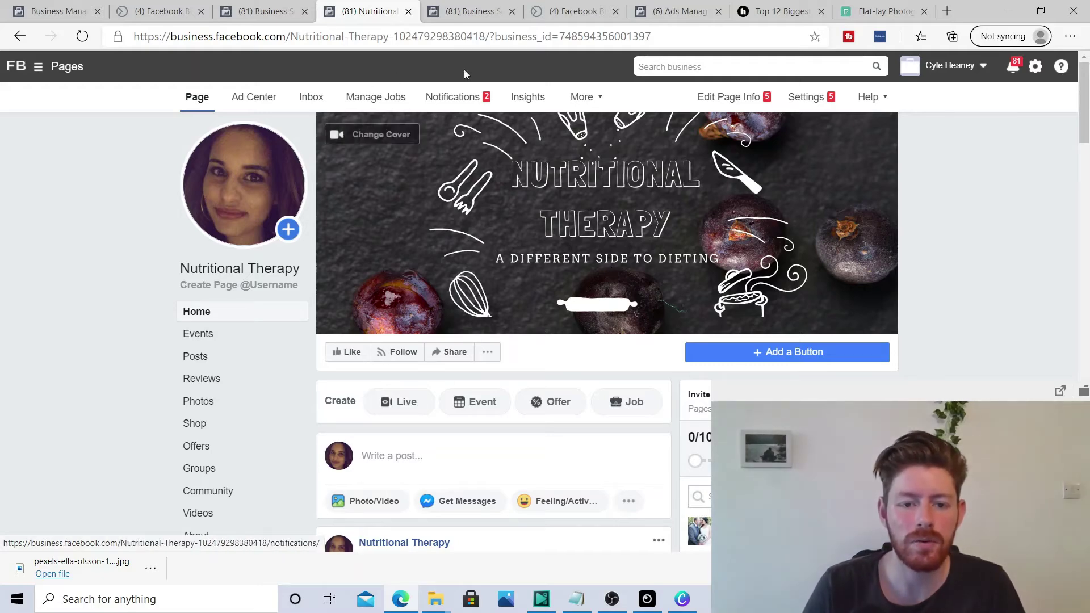
Step: Switch to Ads Manager and start a new campaign with the Engagement objective and Page likes as the engagement type
left_click(477, 12)
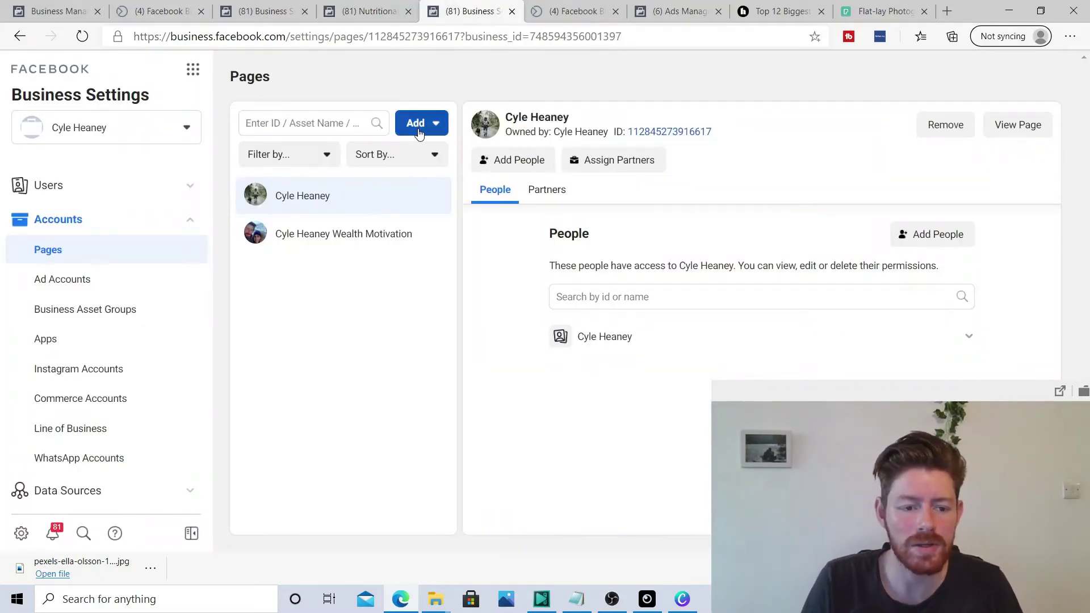
left_click(559, 11)
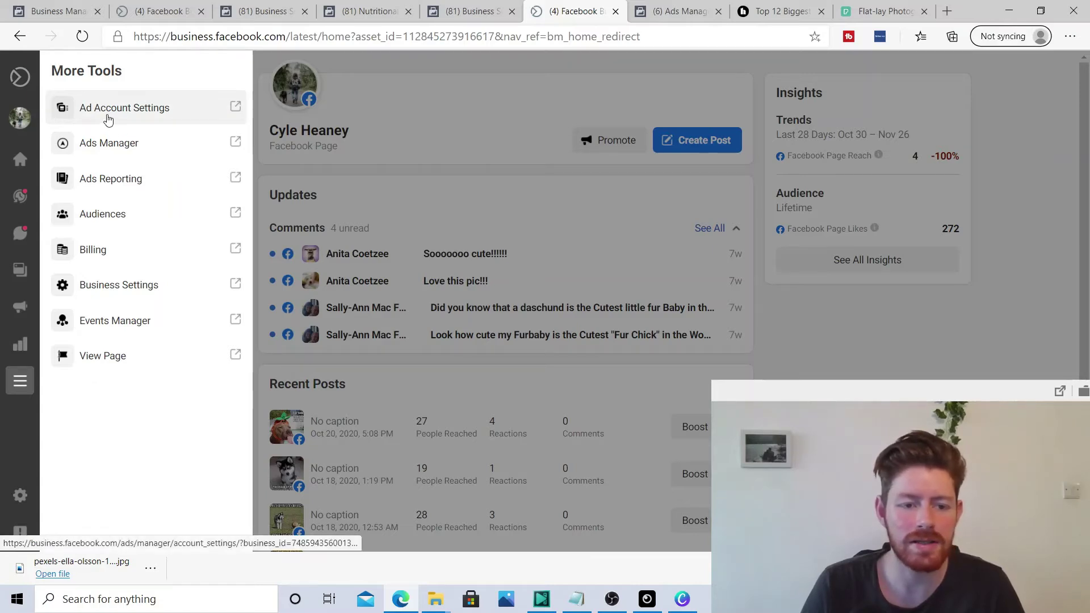
left_click(662, 13)
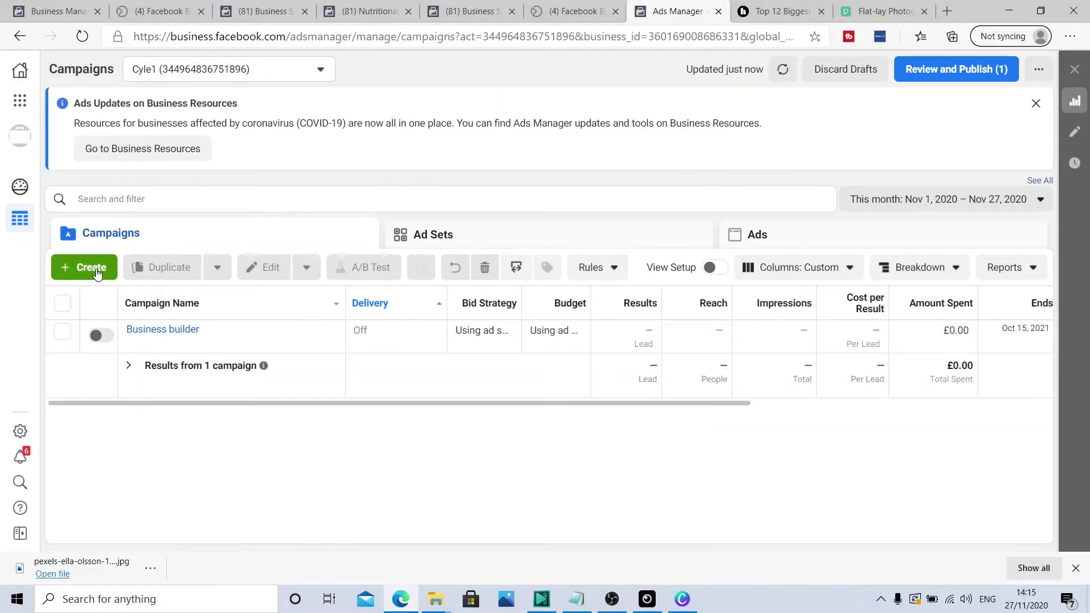
left_click(97, 273)
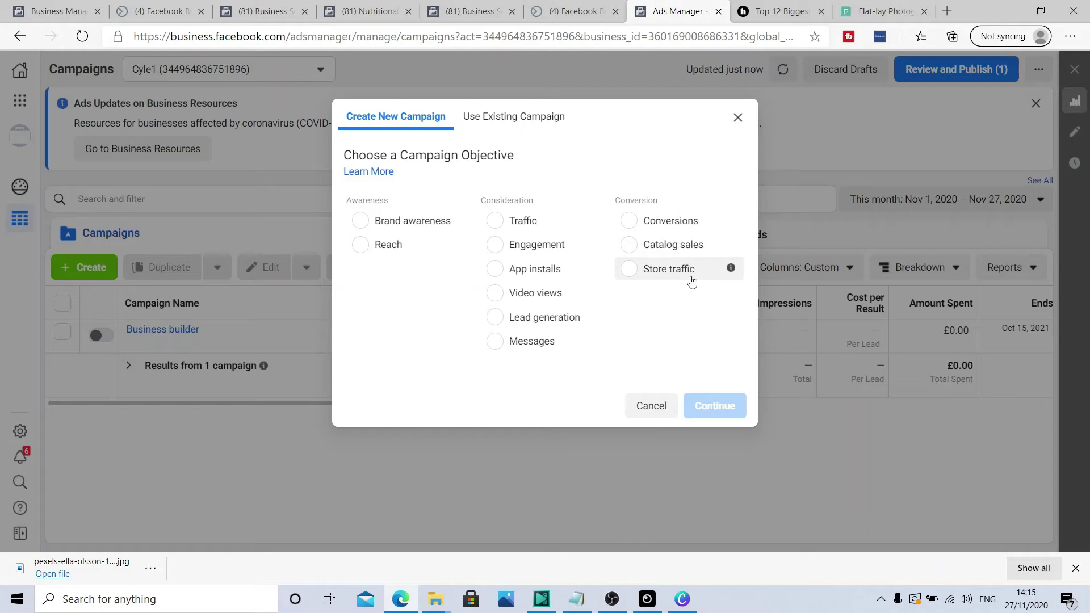
left_click(497, 248)
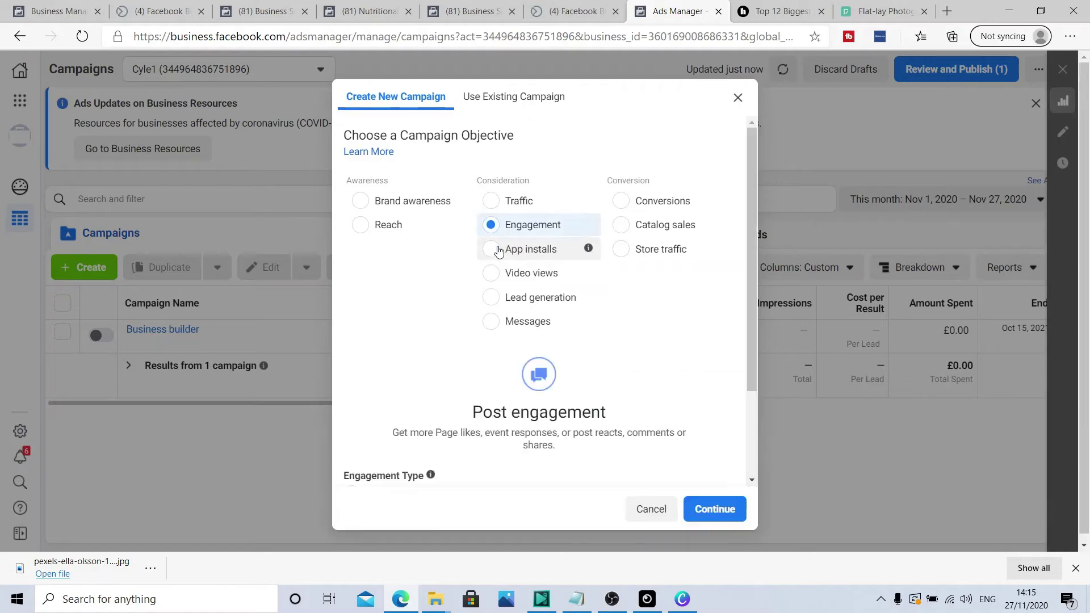
scroll(528, 326, "down", 3)
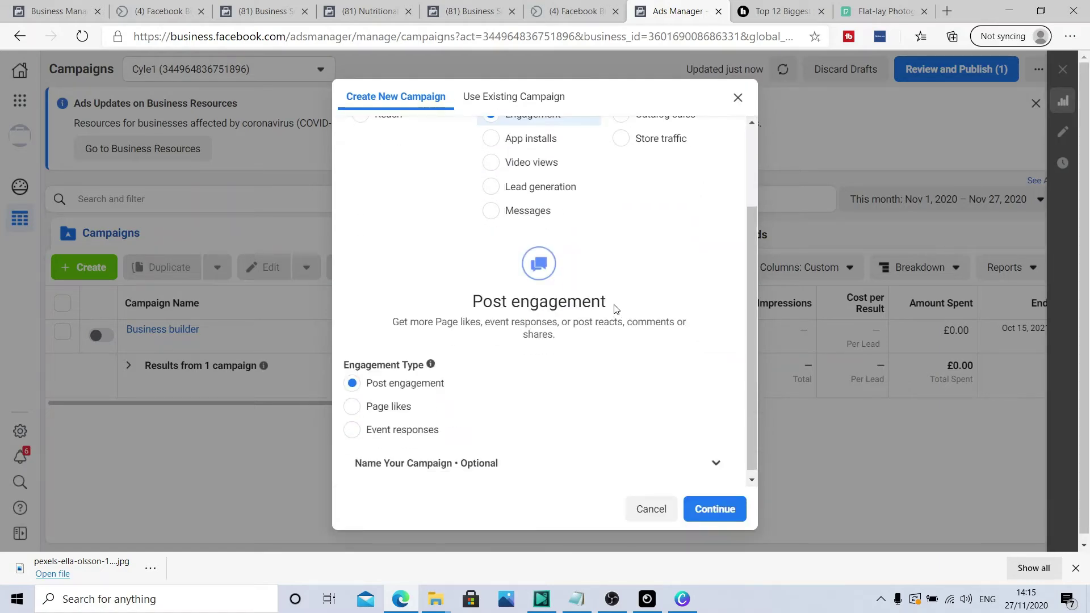
scroll(509, 352, "down", 1)
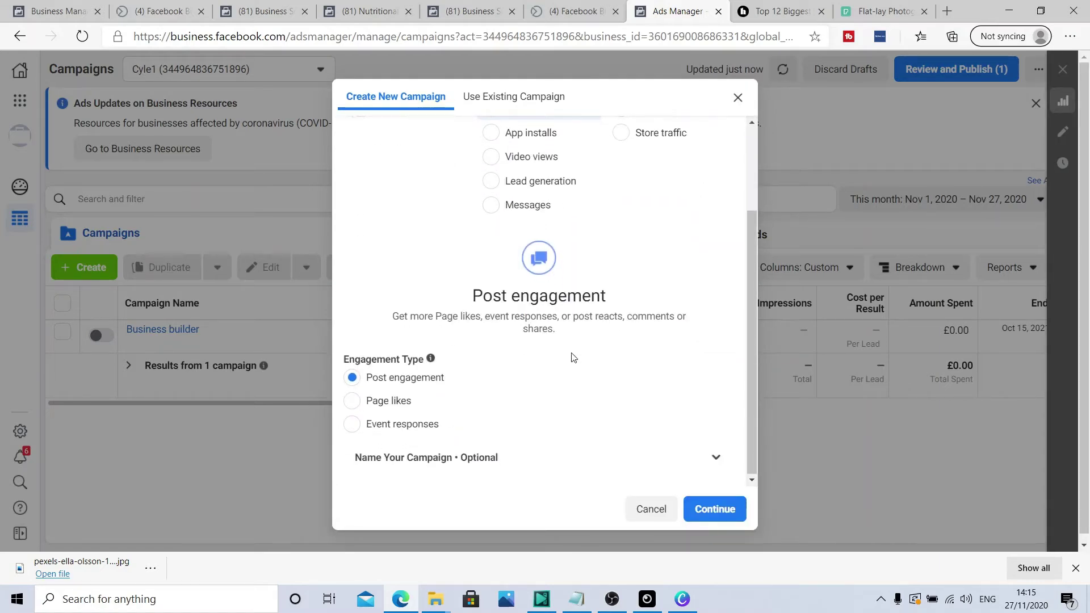
left_click(352, 401)
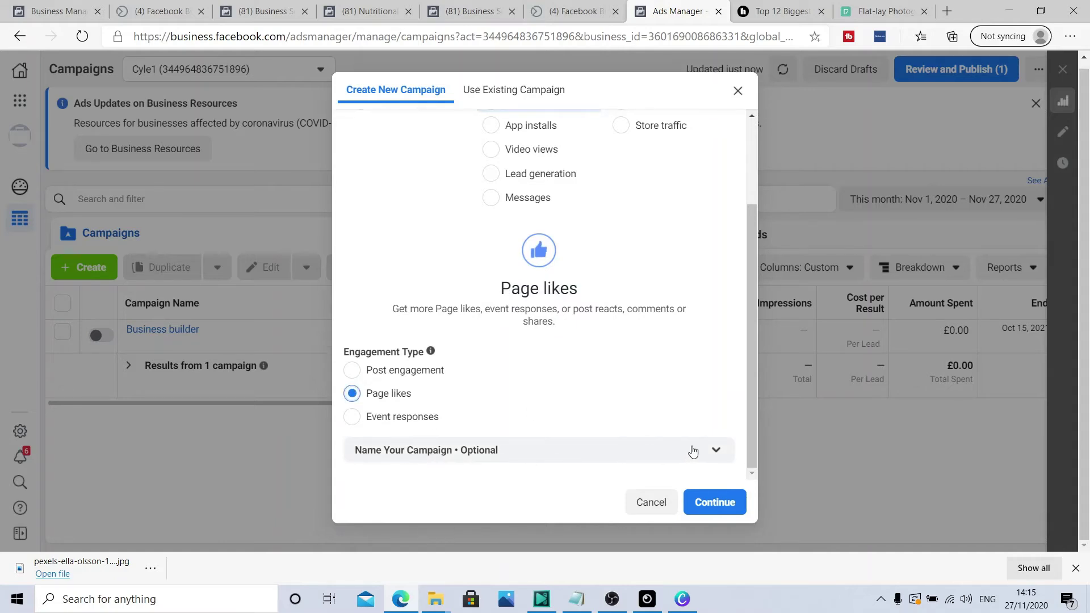
Step: Expand the optional naming section and name the campaign "Weightloss likes"
left_click(714, 450)
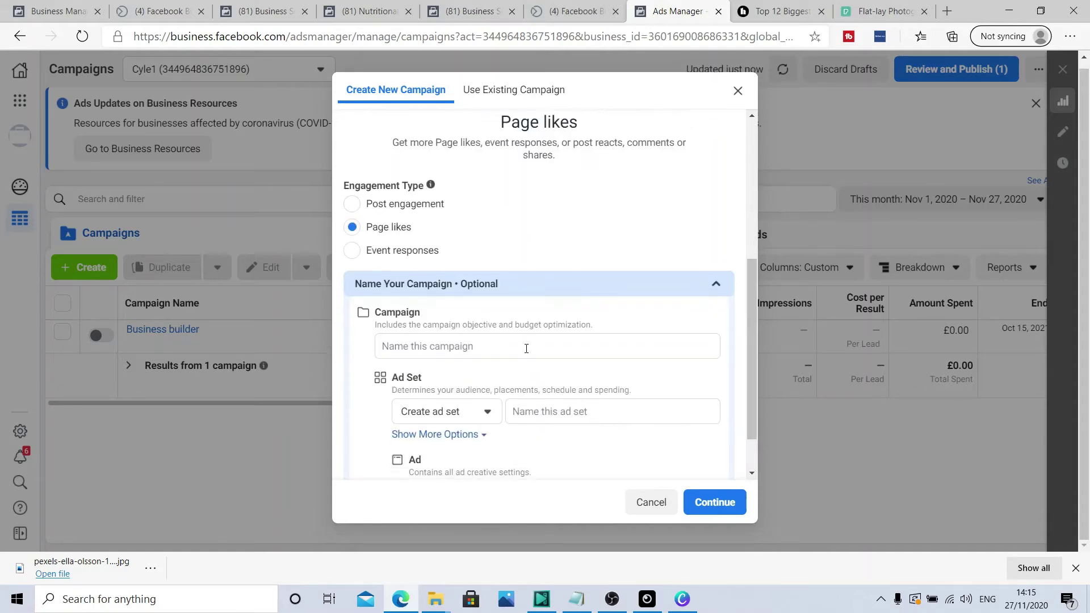
left_click(526, 347)
type("W")
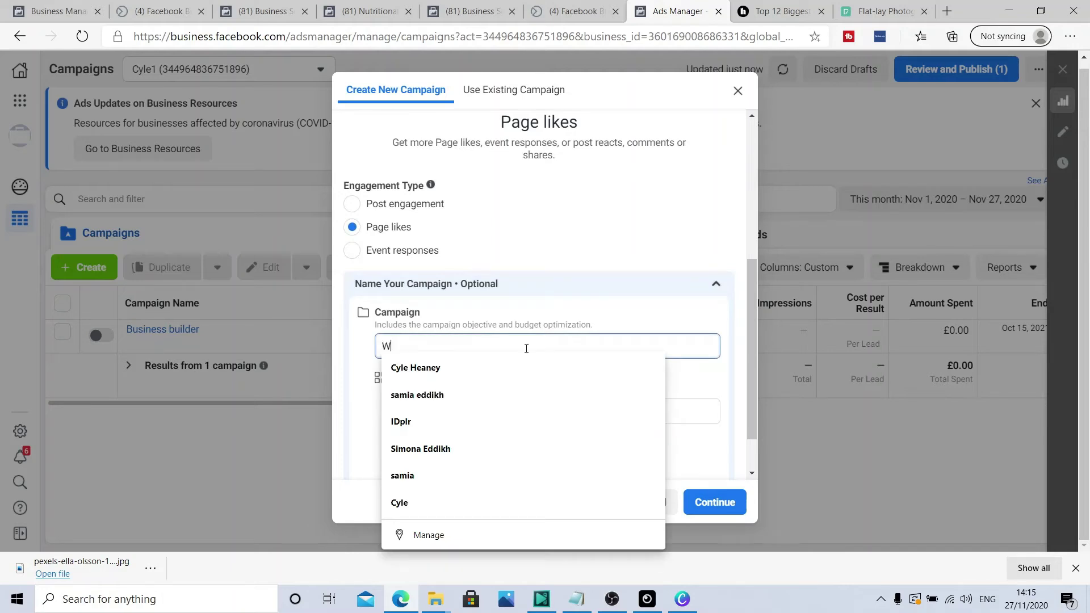
type("eightloss")
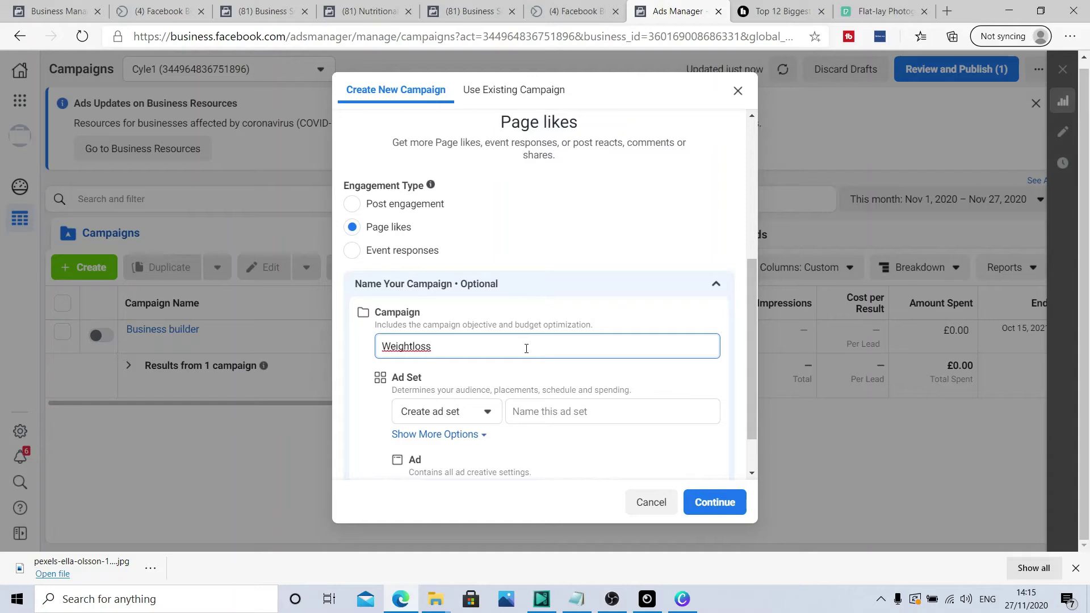
type("likes")
Step: Name the ad set "25-55 M&F weightloss" and continue to the campaign's detailed settings
scroll(528, 402, "down", 1)
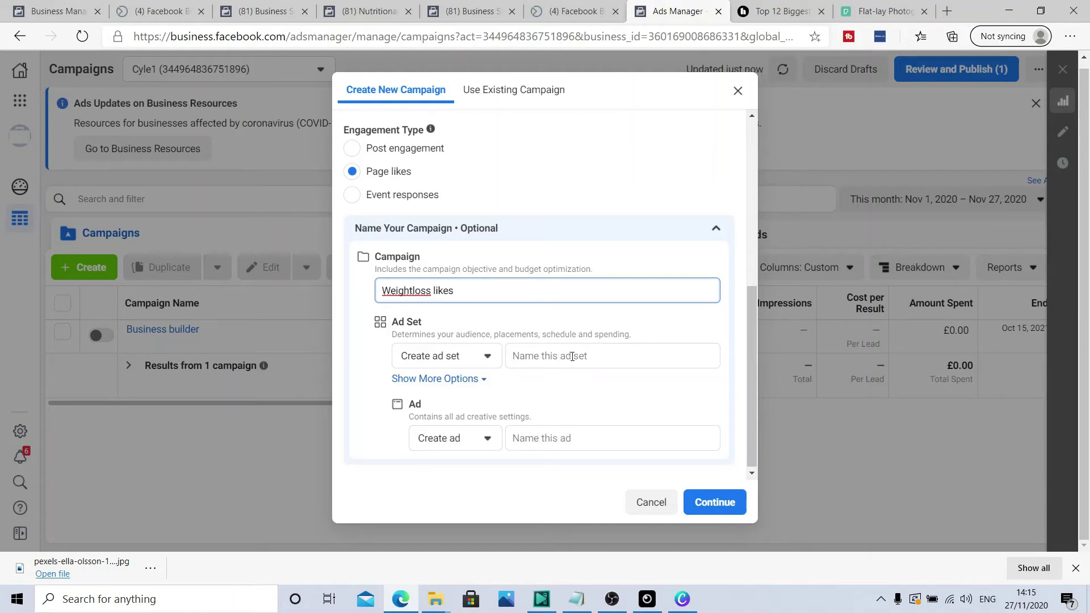
left_click(572, 357)
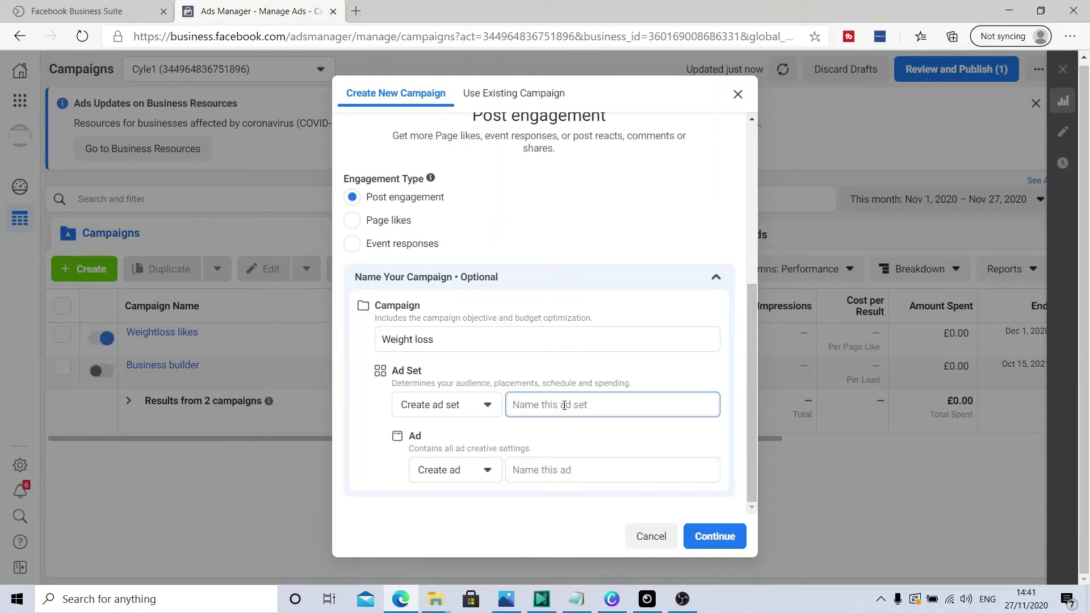
type("25-55 M&F weightloss")
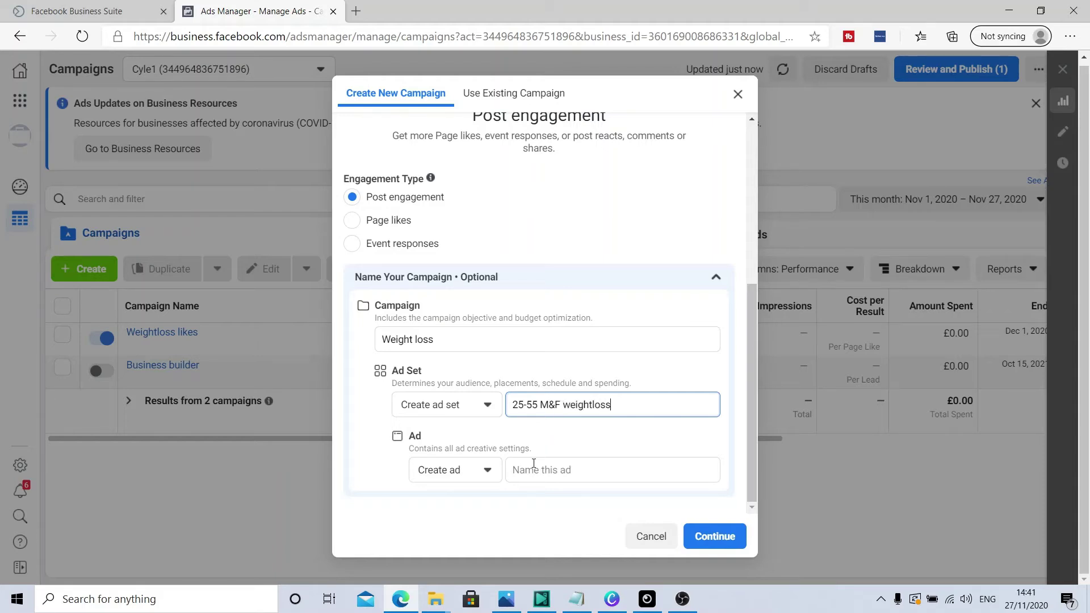
left_click(725, 536)
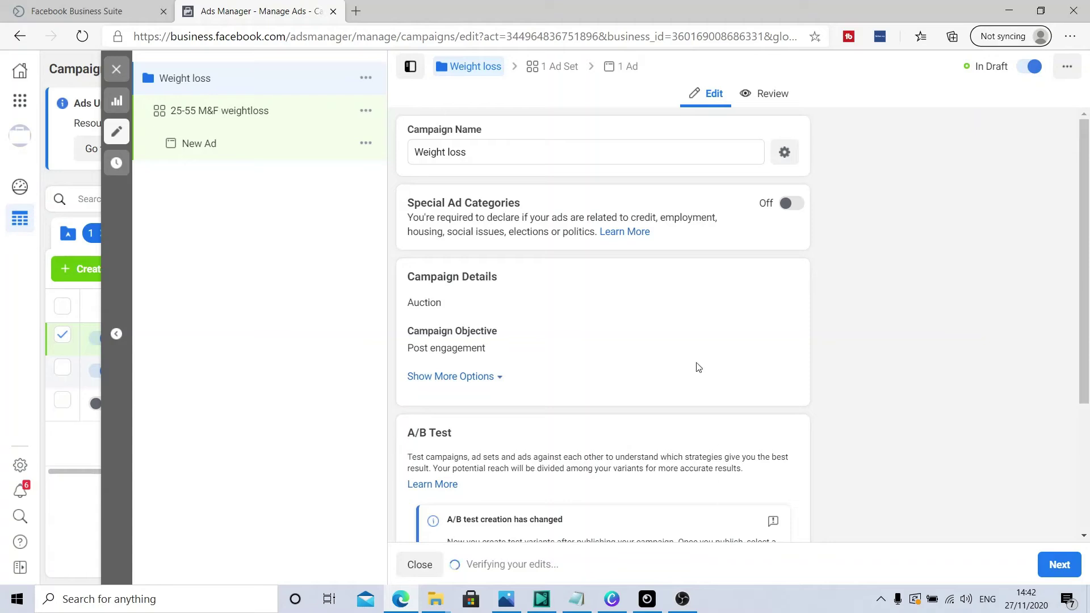
Step: Turn on Campaign Budget Optimization with a daily budget of £5.00 and continue to the ad set settings
scroll(642, 330, "down", 3)
scroll(641, 329, "up", 3)
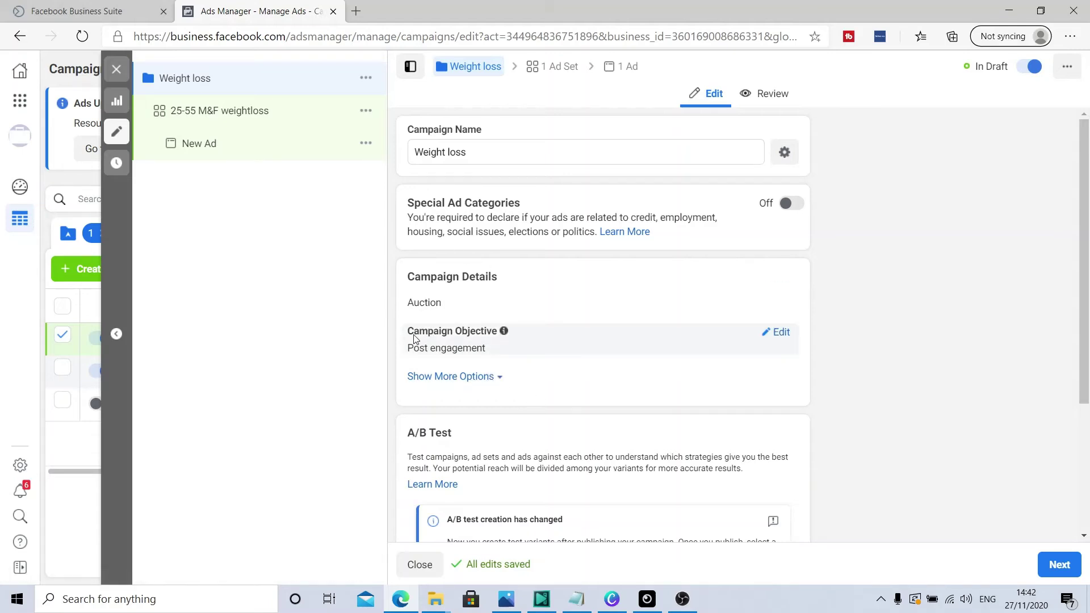
scroll(437, 349, "down", 3)
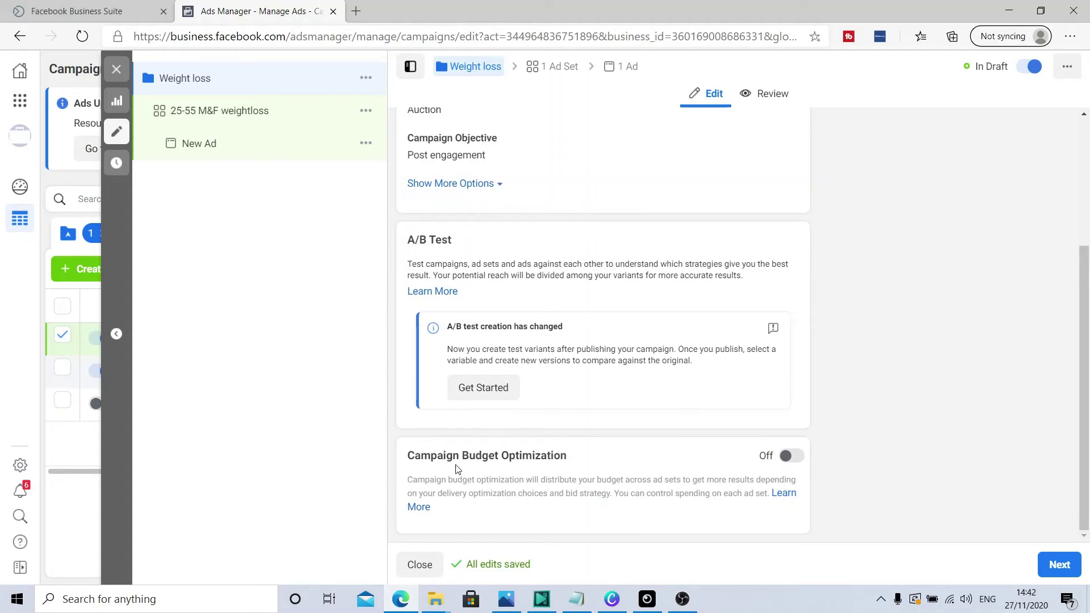
left_click(792, 457)
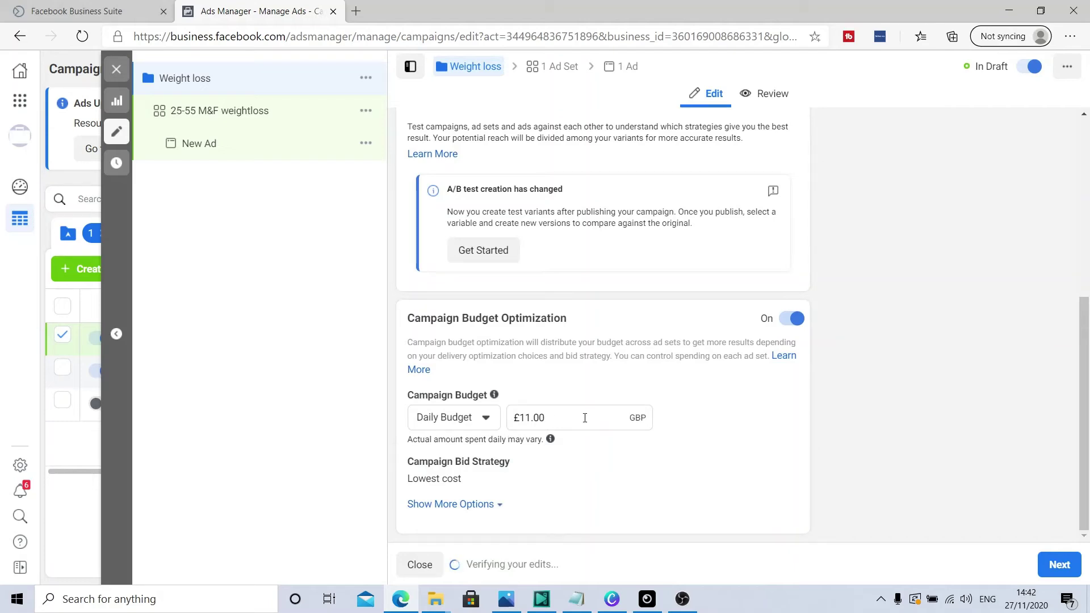
left_click(529, 417)
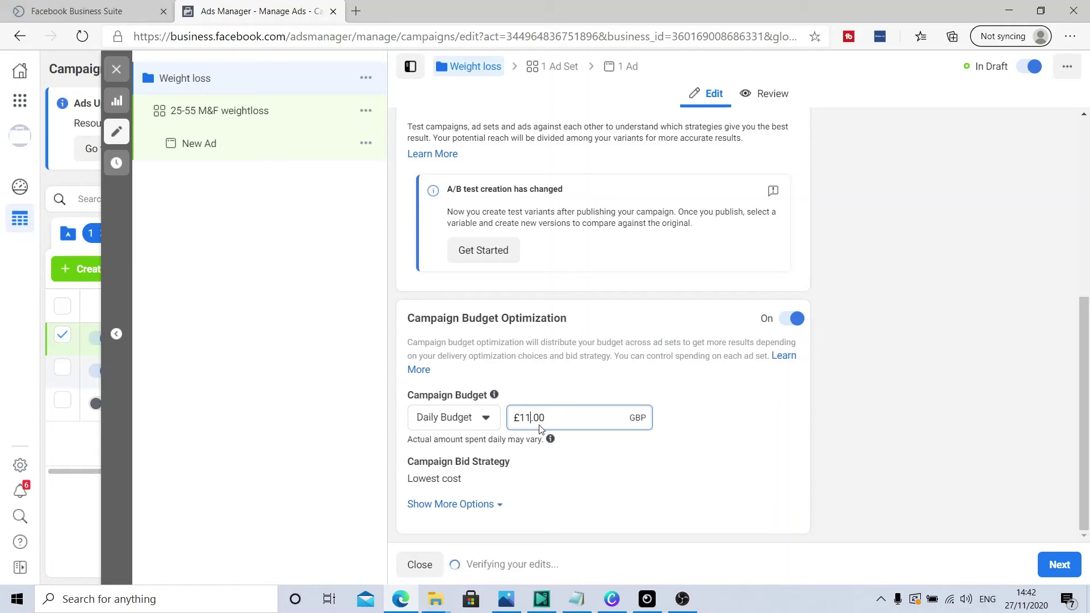
key("BackSpace")
key("BackSpace")
type("5")
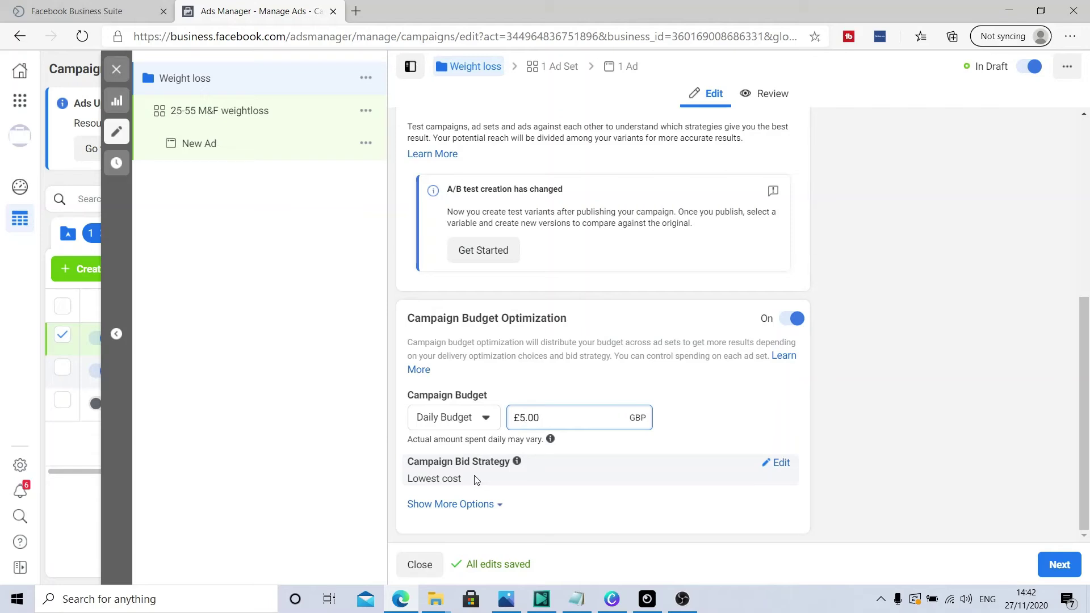
left_click(1056, 565)
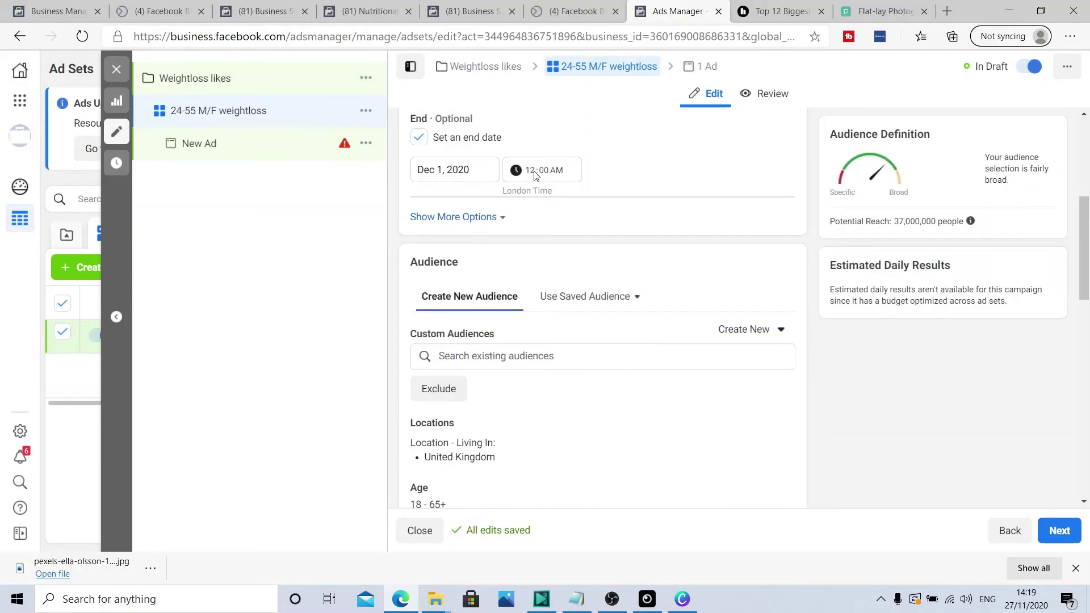
Step: Add United States and Australia to the ad set's audience locations alongside the United Kingdom
scroll(537, 176, "down", 2)
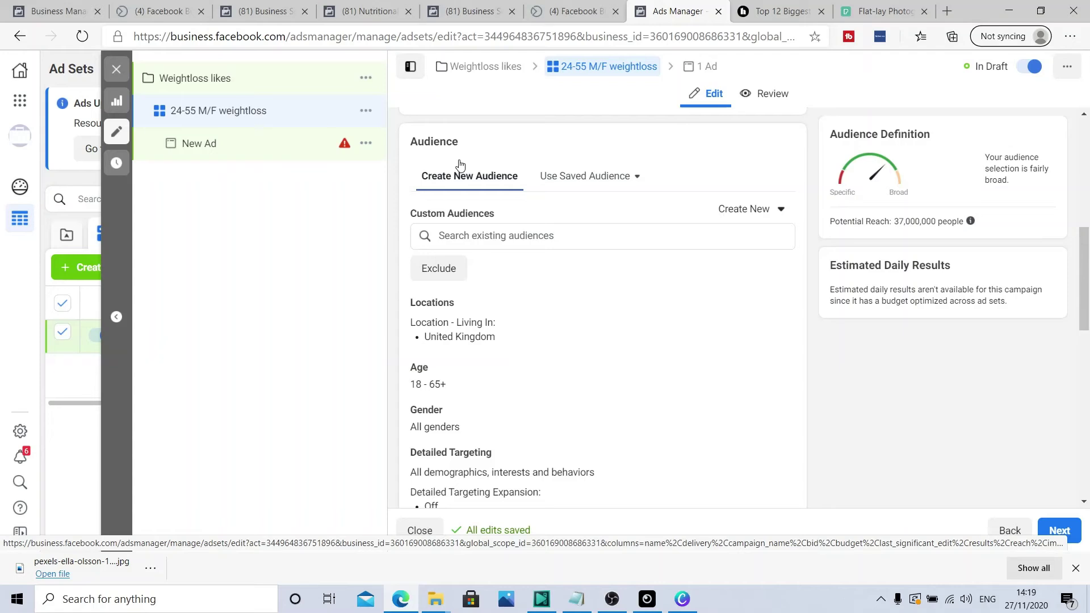
scroll(498, 252, "down", 1)
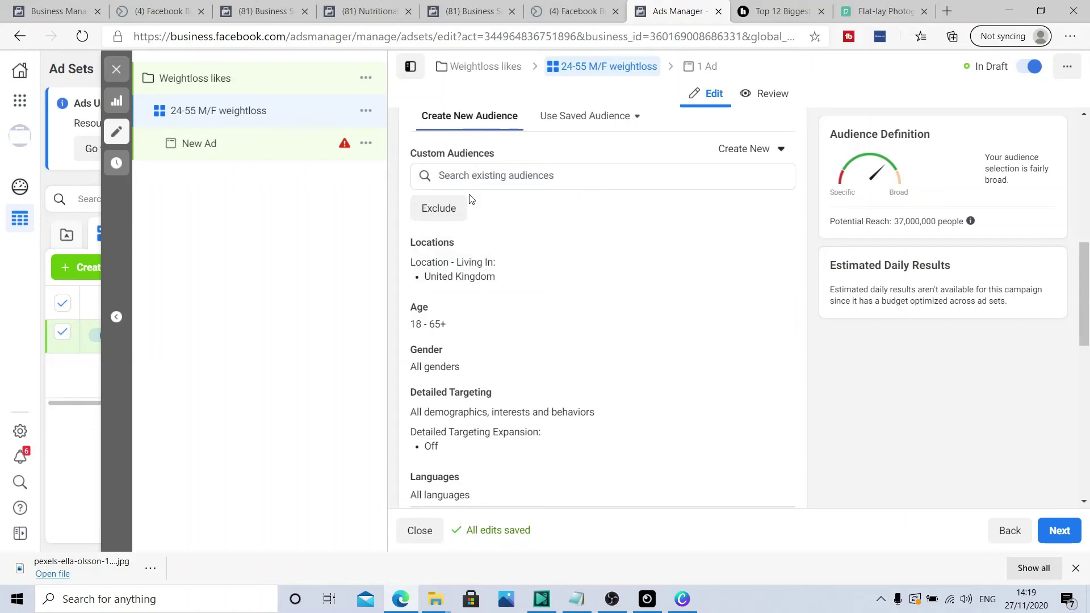
scroll(497, 289, "down", 1)
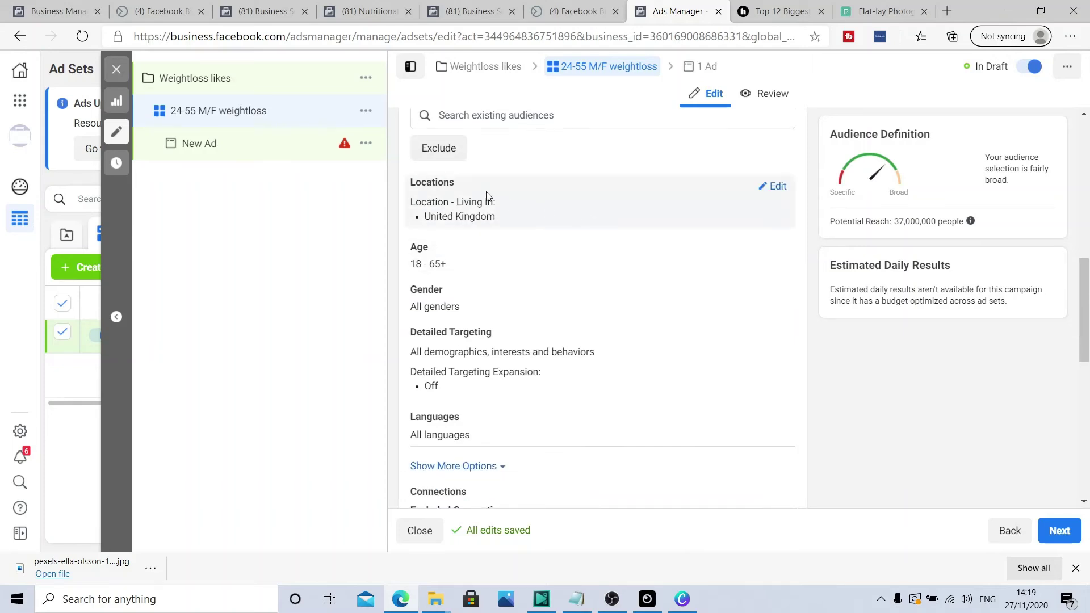
mouse_move(444, 187)
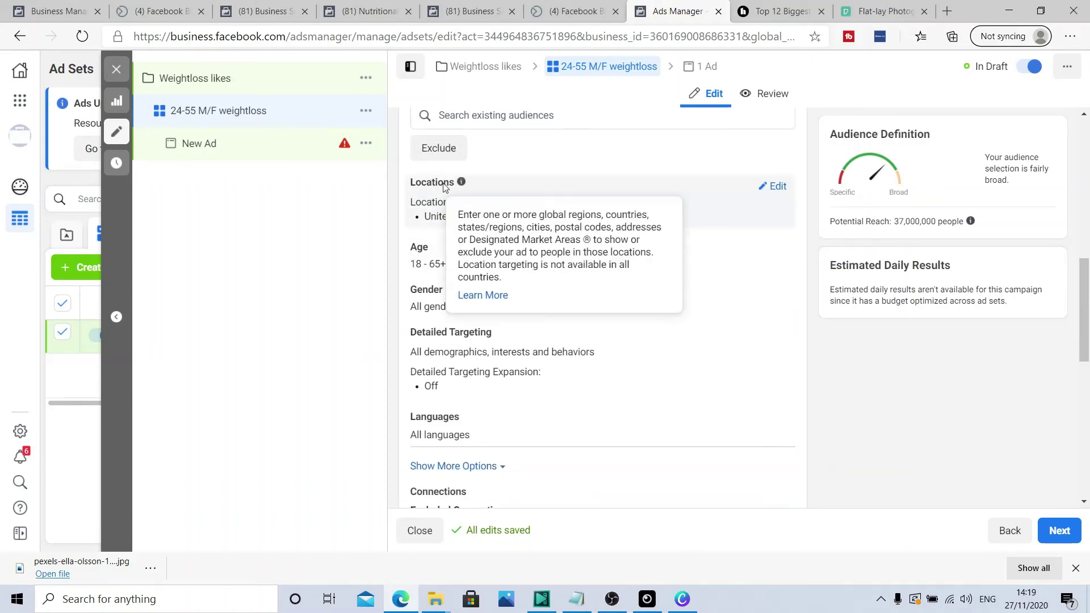
left_click(780, 191)
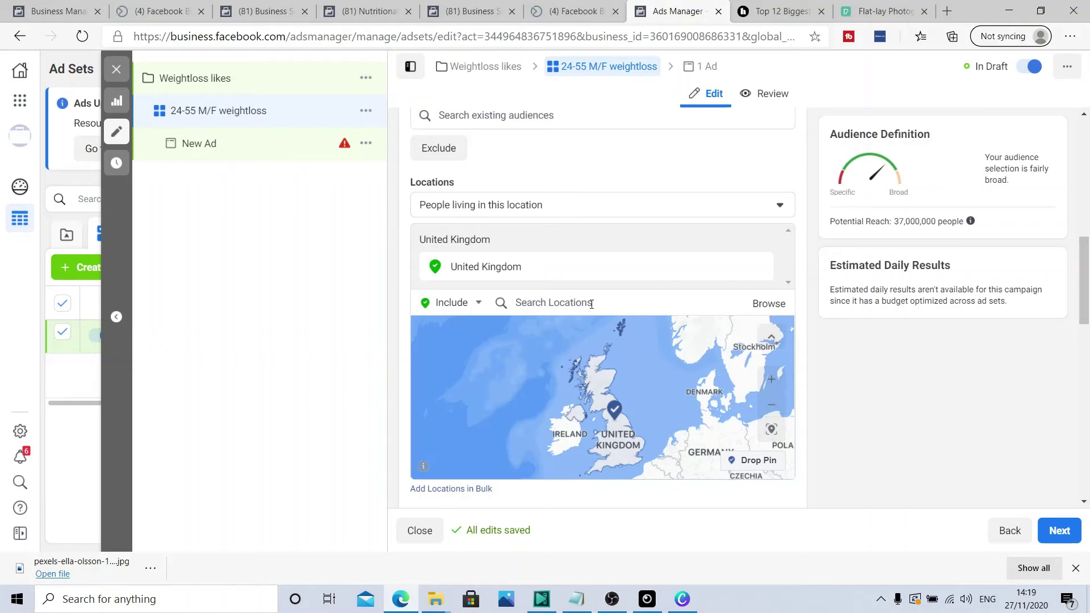
left_click(571, 301)
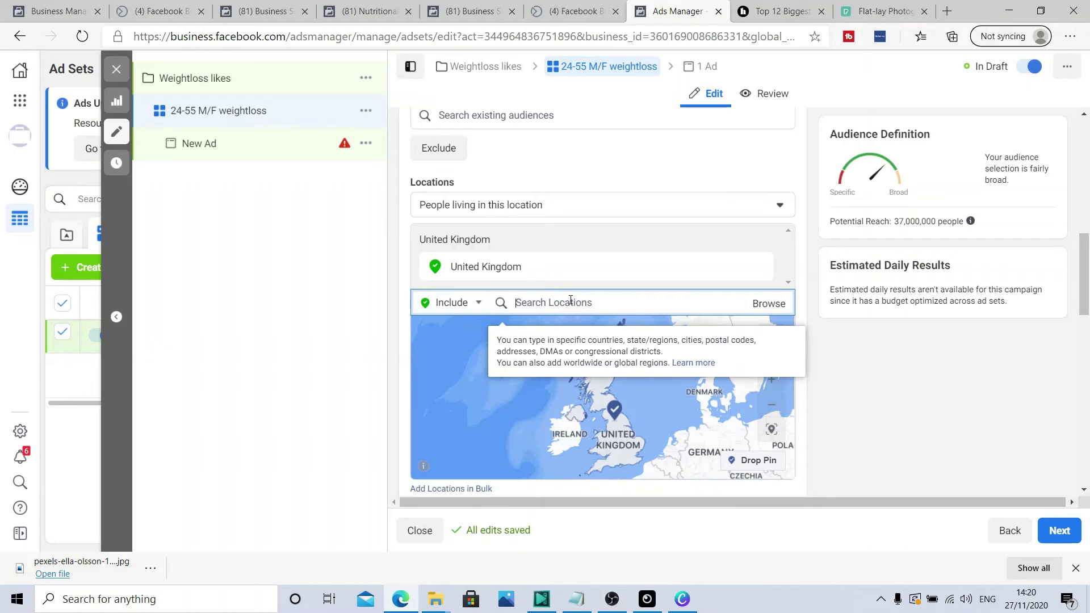
type("united")
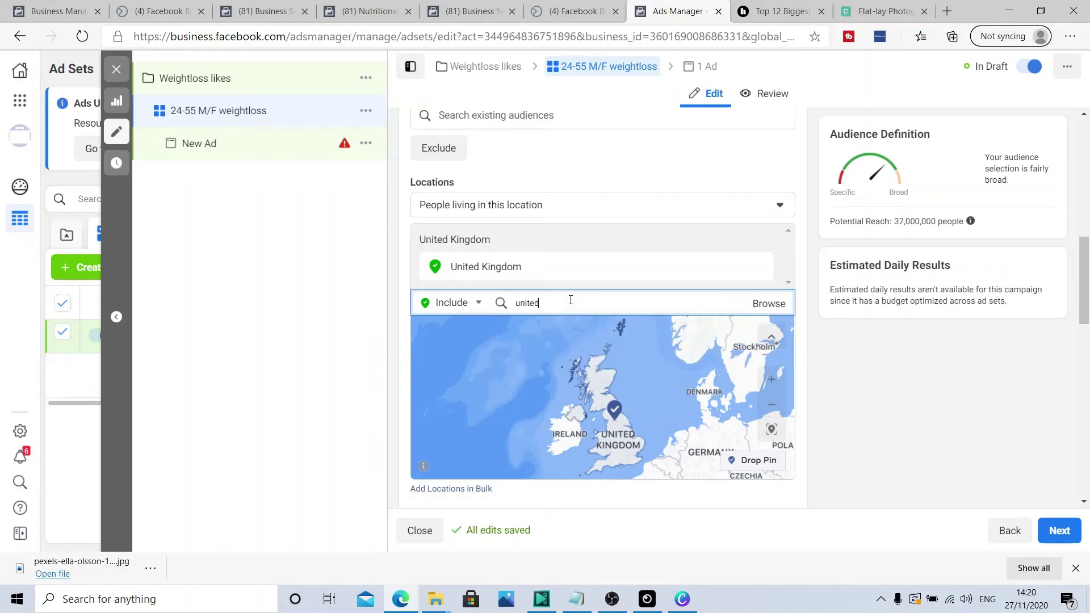
type(" states")
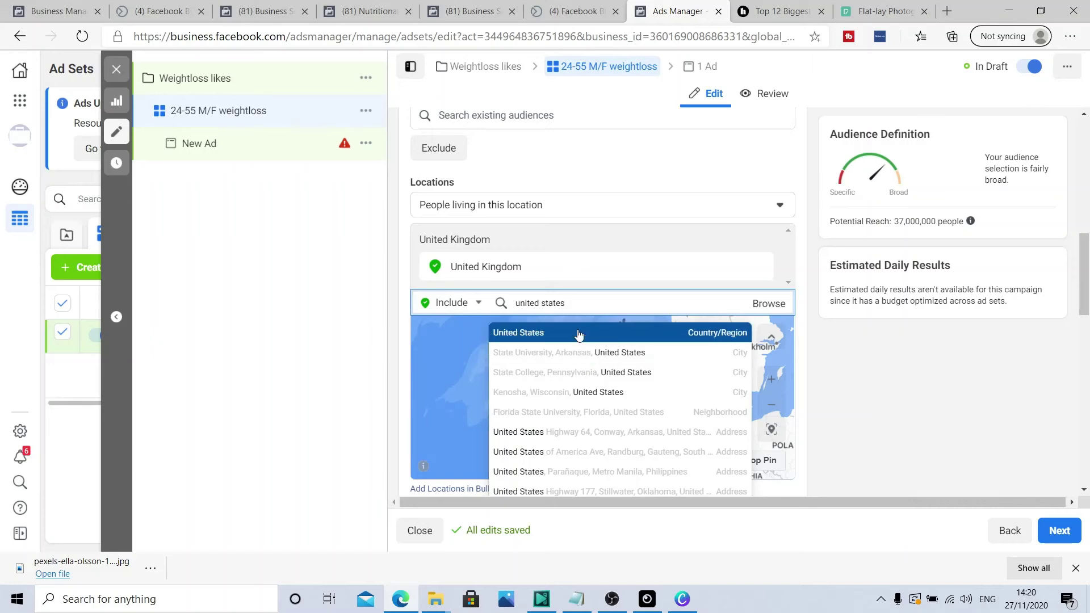
left_click(578, 335)
type("a")
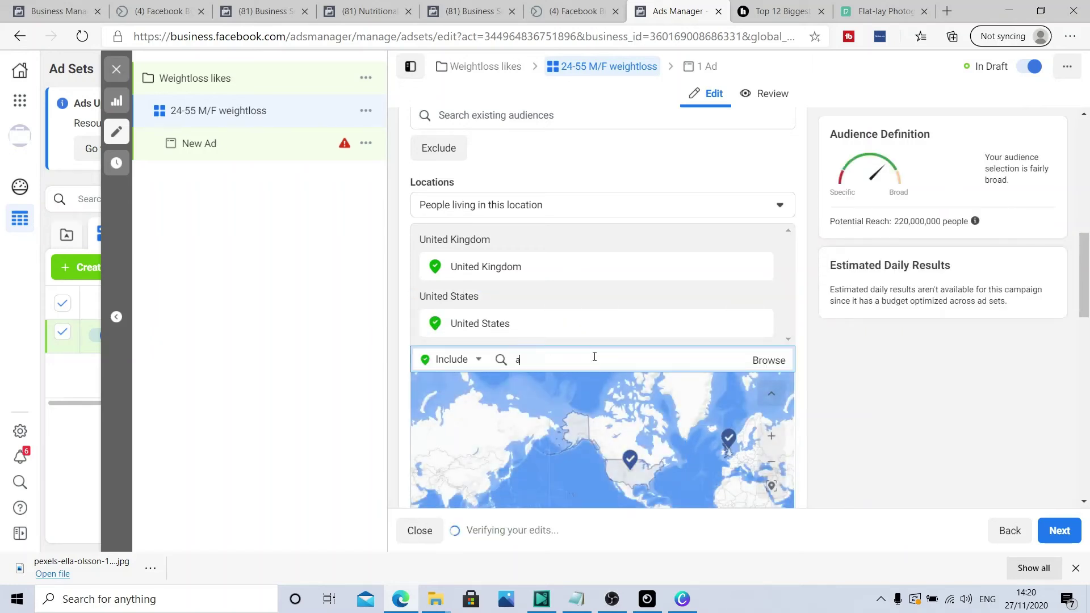
type("ustralia")
key("Return")
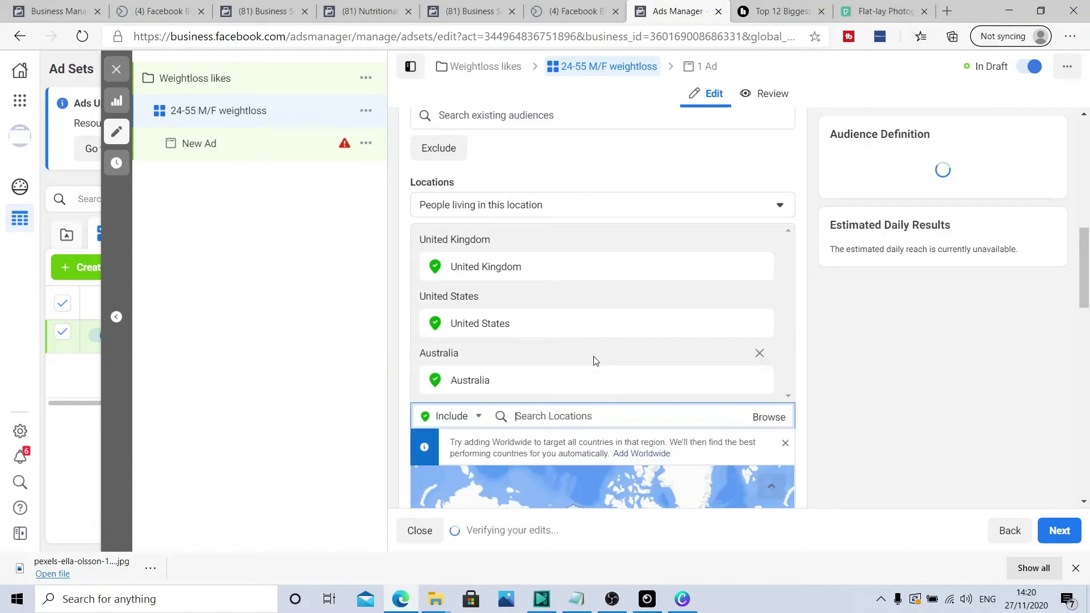
Step: Add New Zealand and Canada to the ad set's audience locations
type("new")
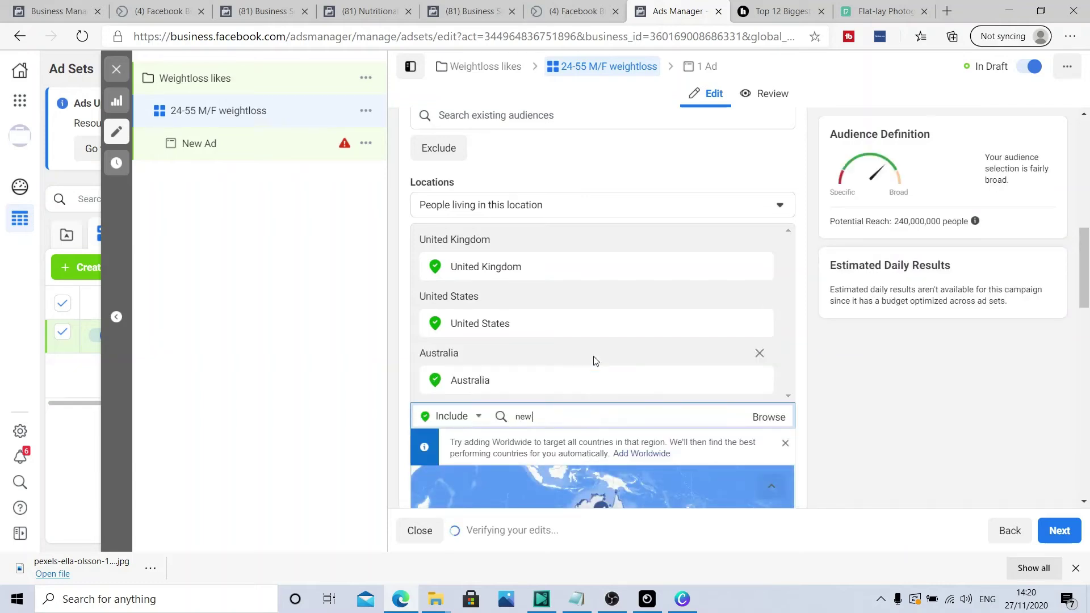
type(" zealand")
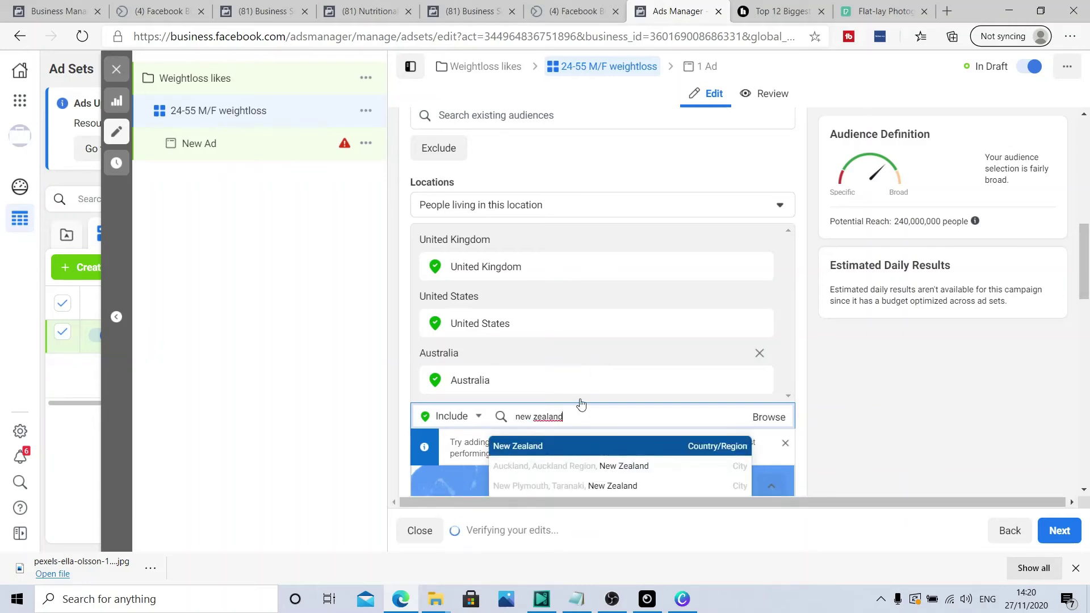
left_click(557, 448)
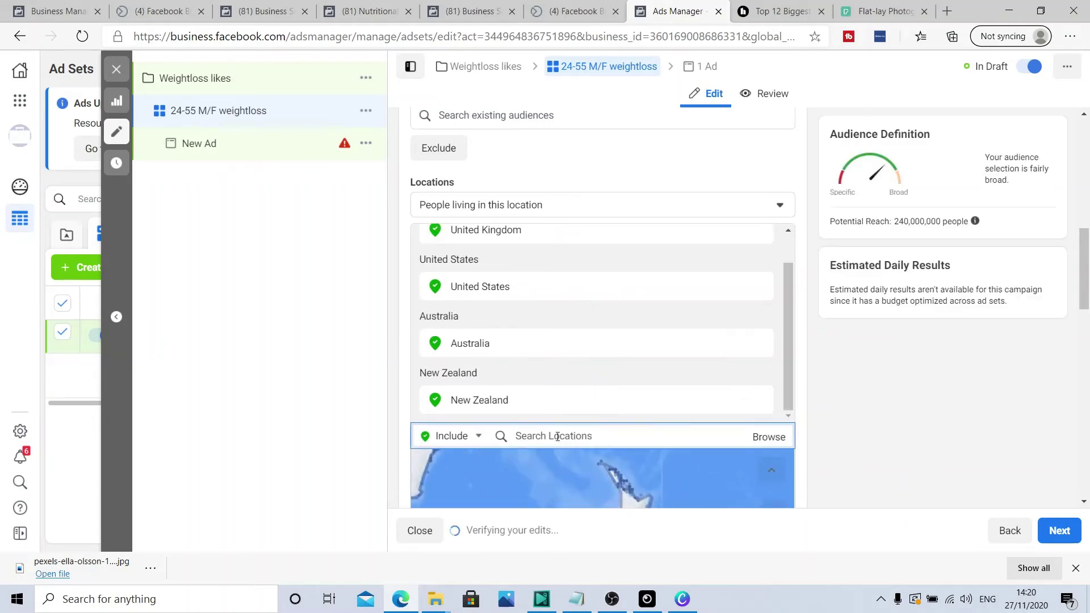
type("cannada")
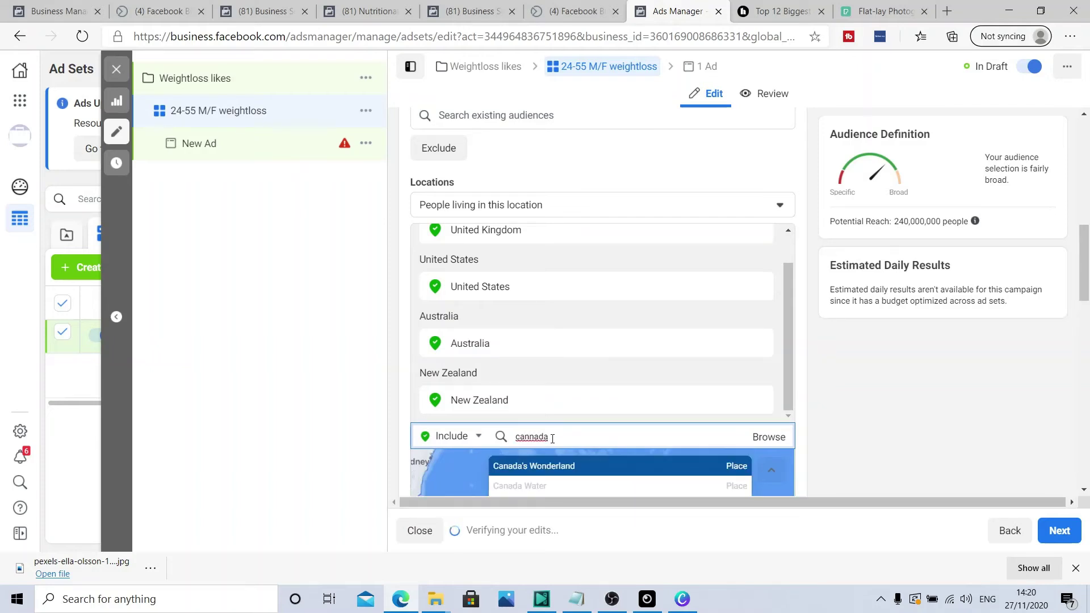
scroll(552, 438, "down", 2)
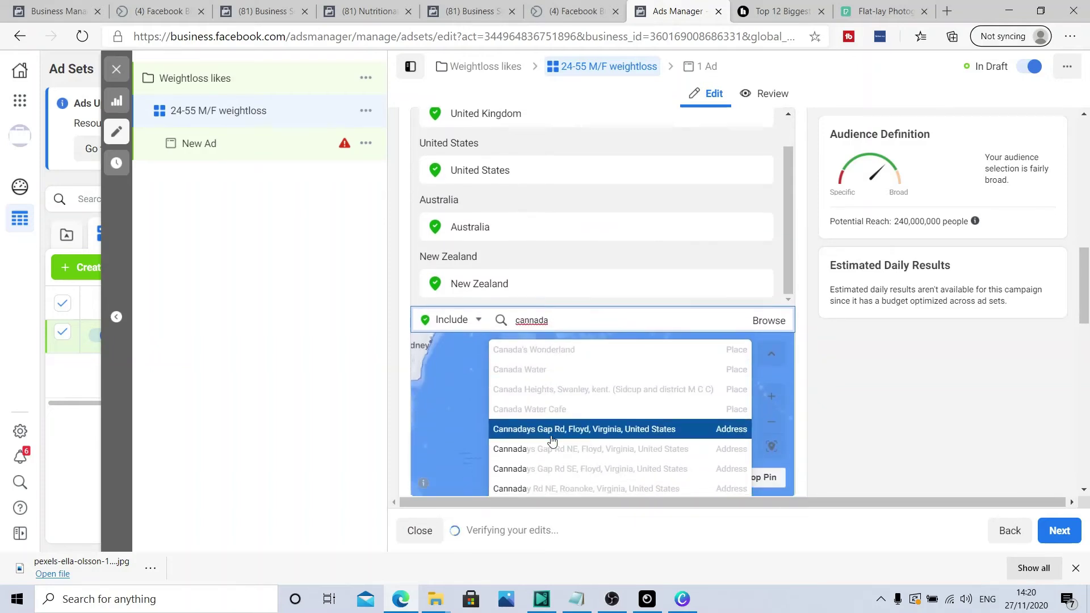
double_click(572, 320)
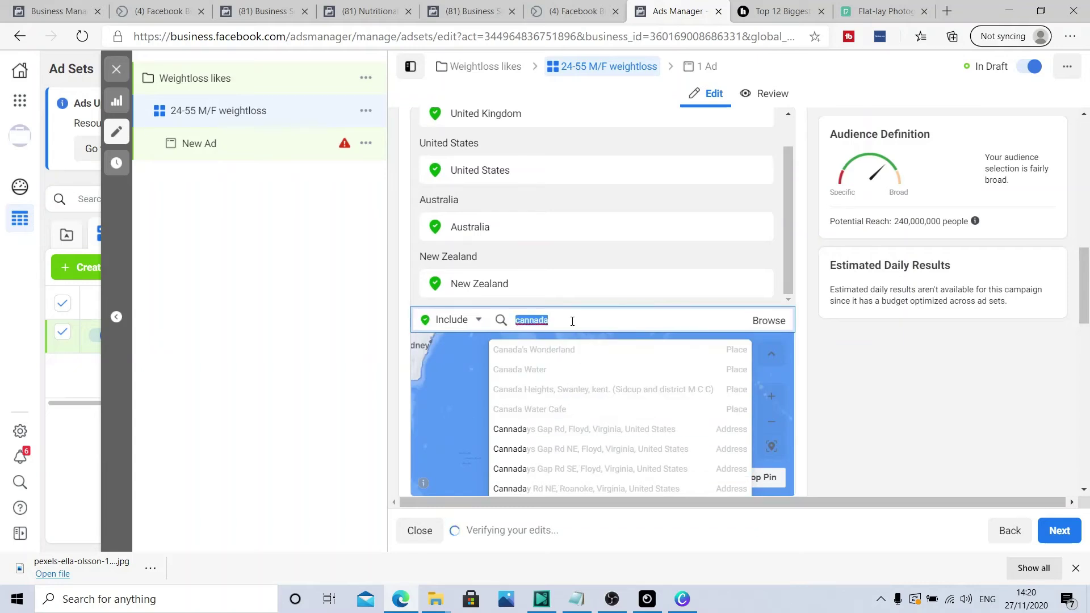
key("BackSpace")
type("ca")
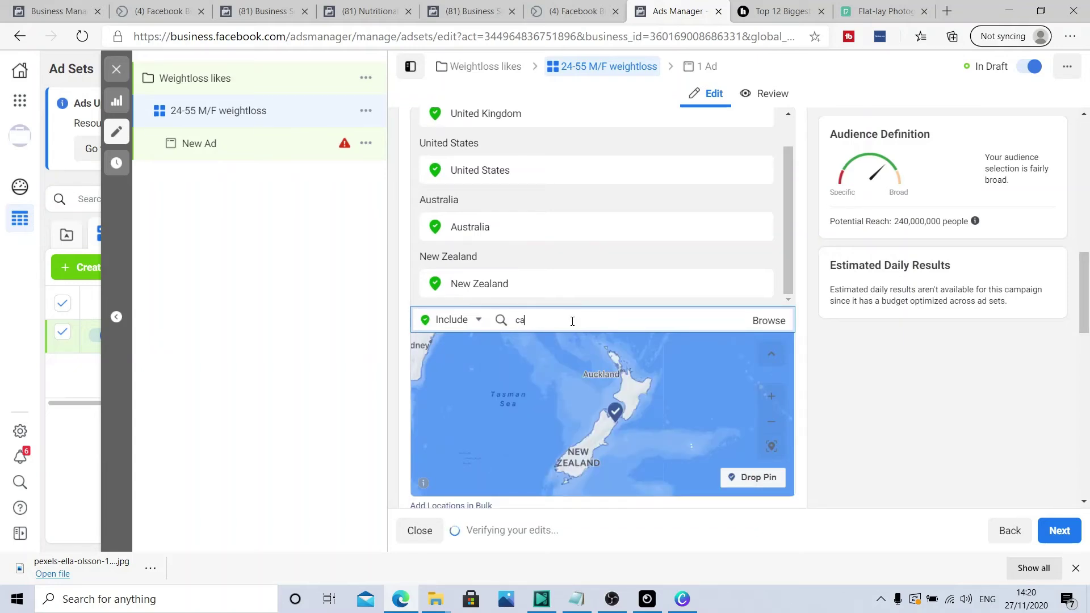
type("nada")
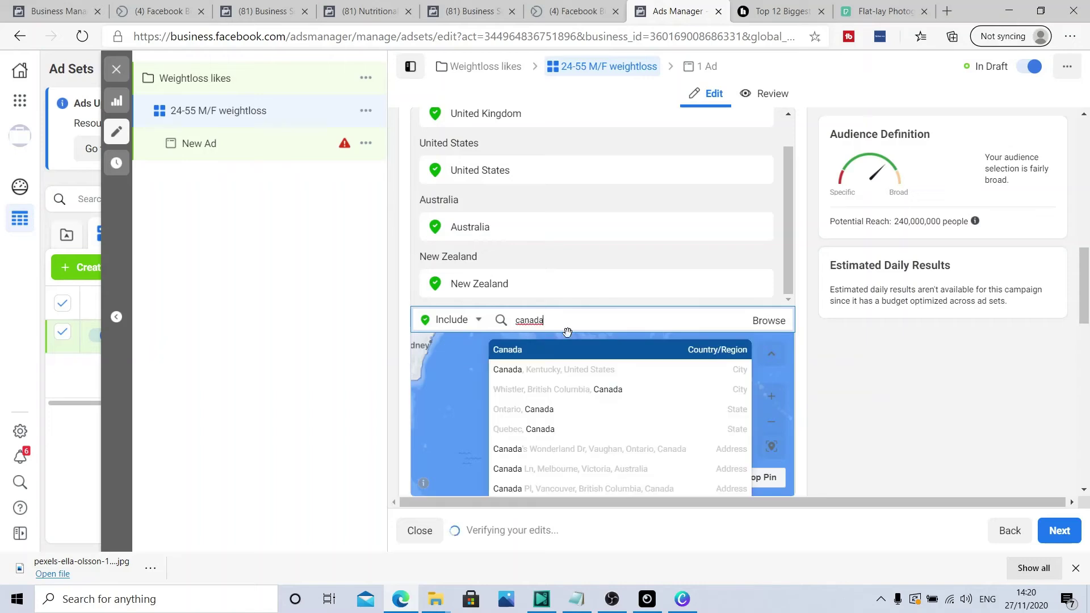
left_click(564, 350)
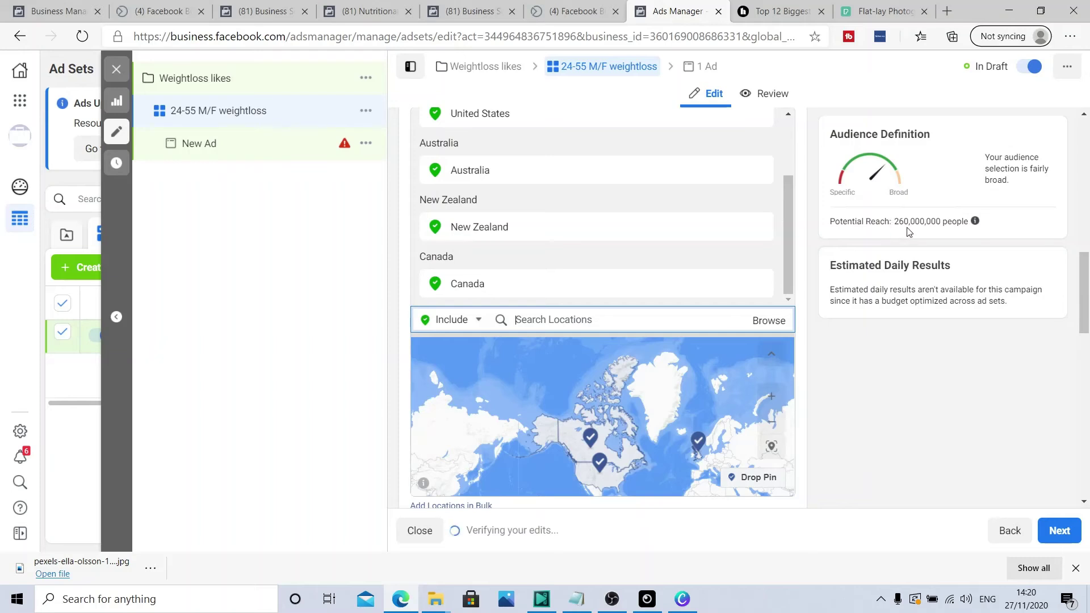
Step: Set the audience age range to 25–55
scroll(652, 232, "down", 3)
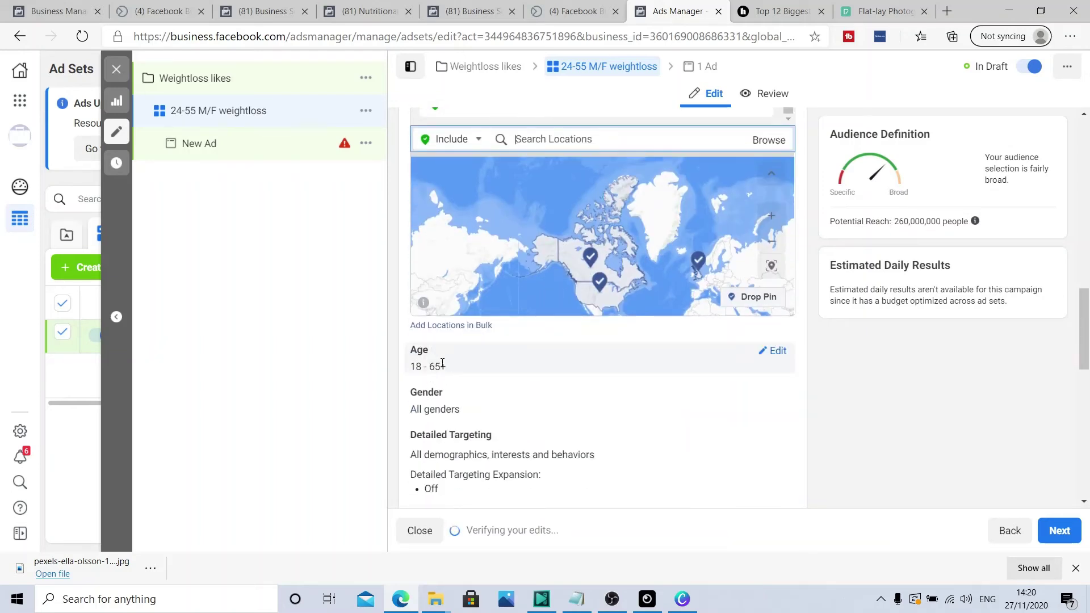
left_click(776, 350)
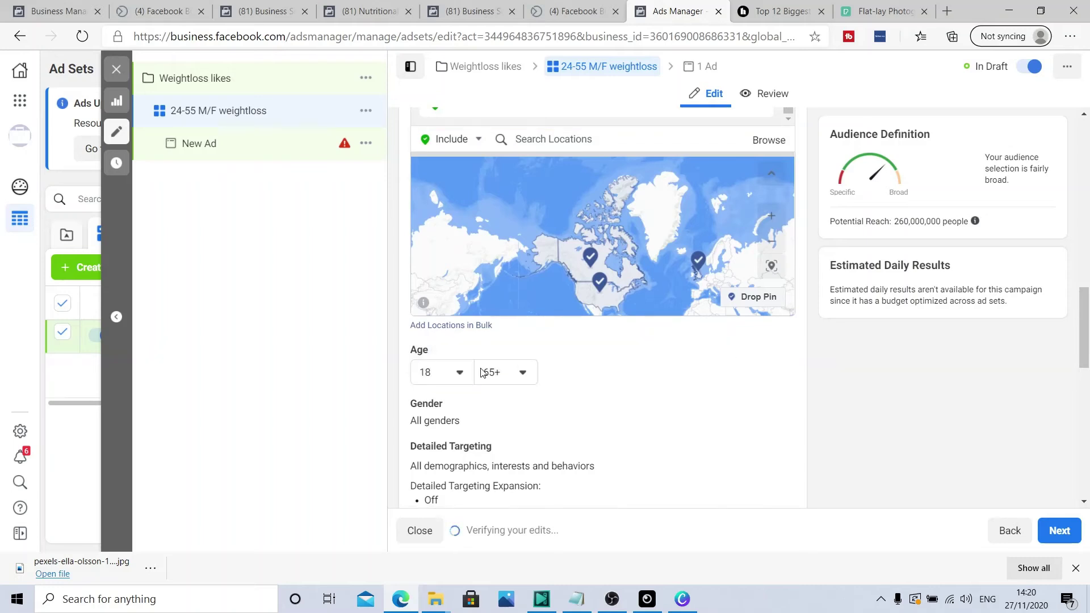
left_click(462, 374)
scroll(470, 306, "down", 3)
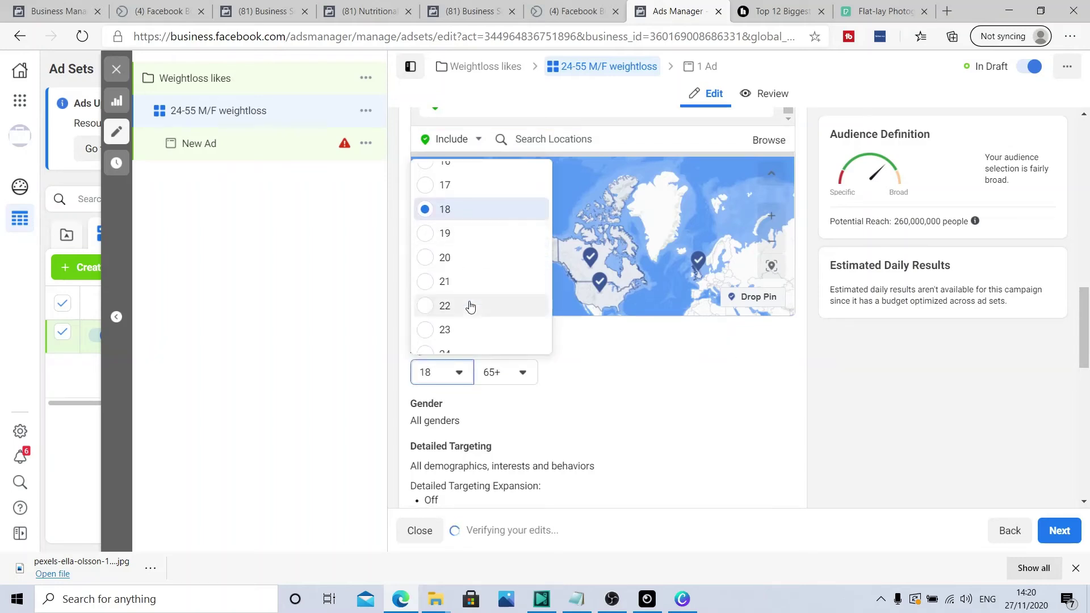
scroll(469, 307, "down", 1)
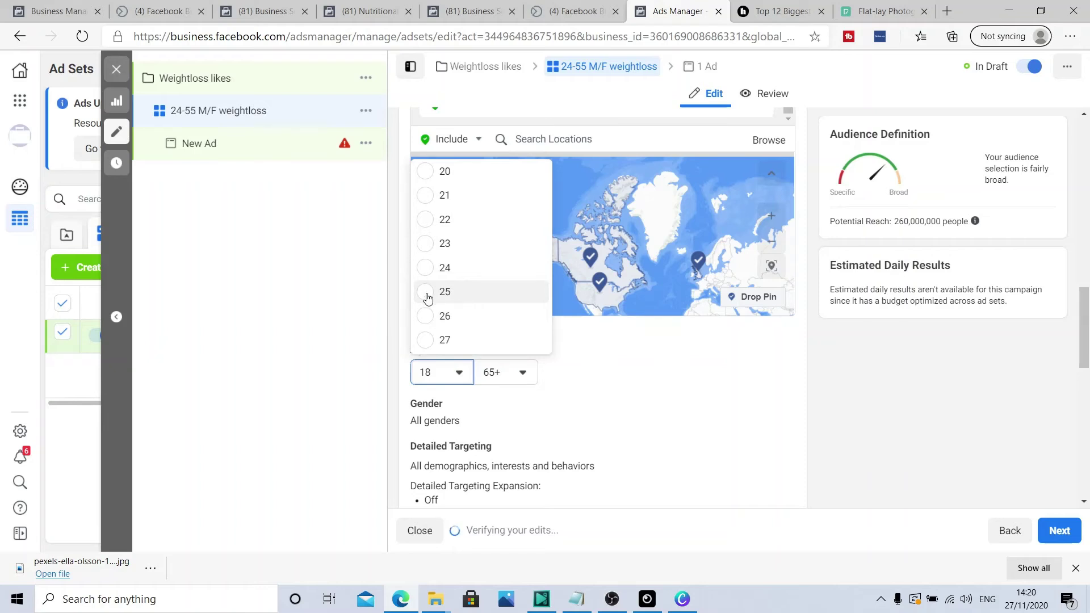
left_click(482, 292)
left_click(520, 373)
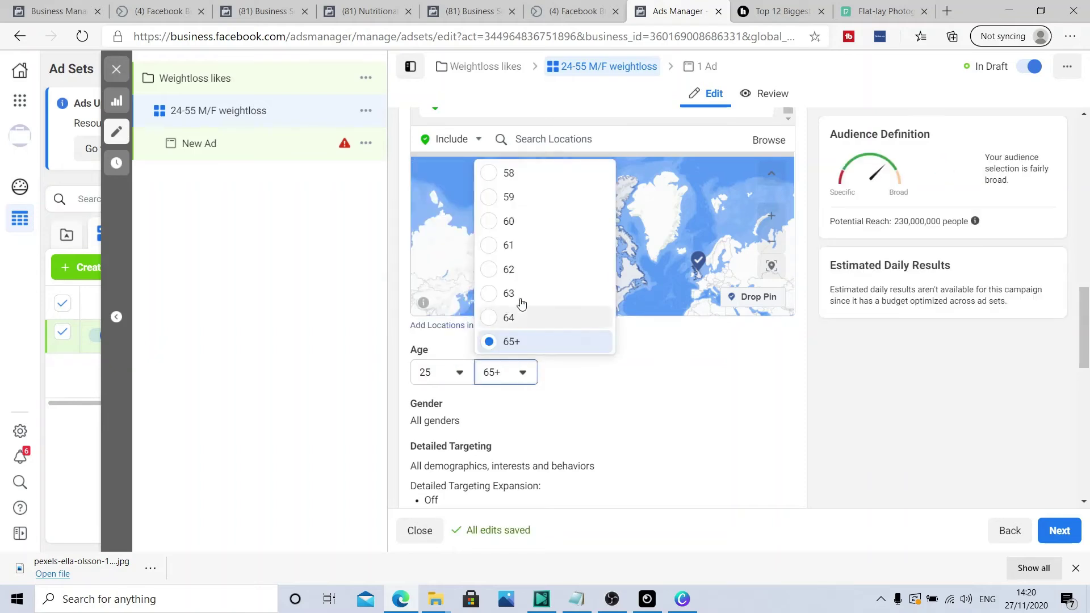
scroll(522, 239, "up", 3)
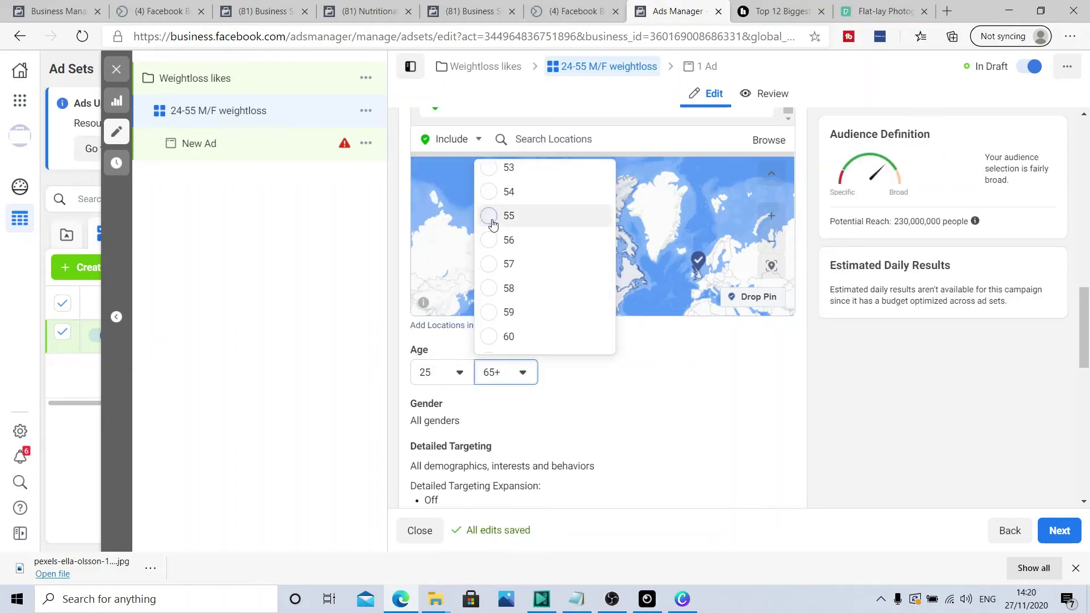
left_click(520, 214)
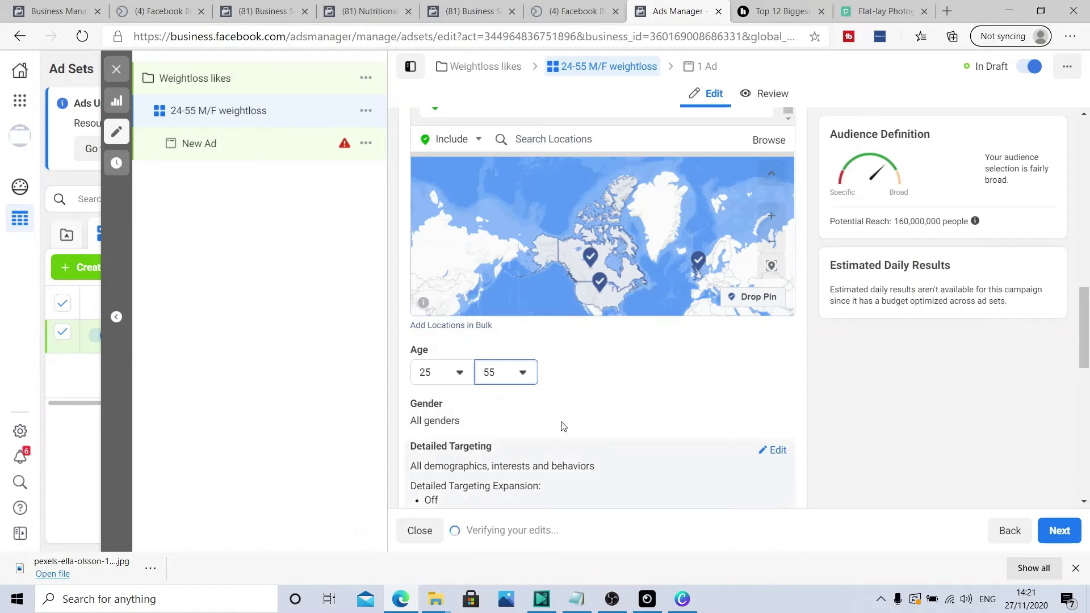
Step: Search detailed targeting for "weight loss" and add the Weight Loss (Fitness & wellness) interest
scroll(563, 371, "down", 2)
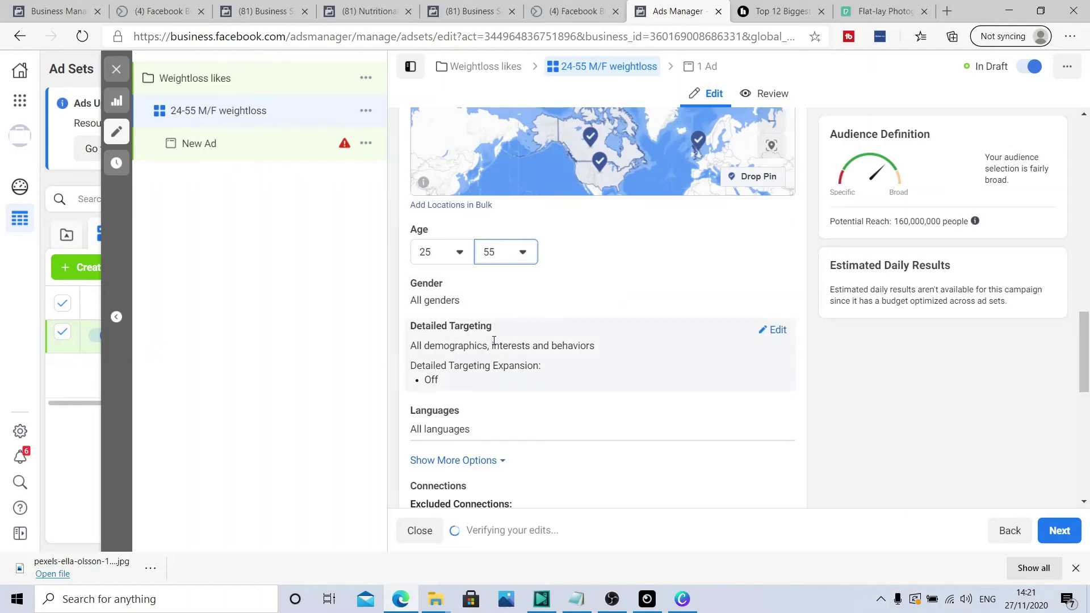
left_click(779, 331)
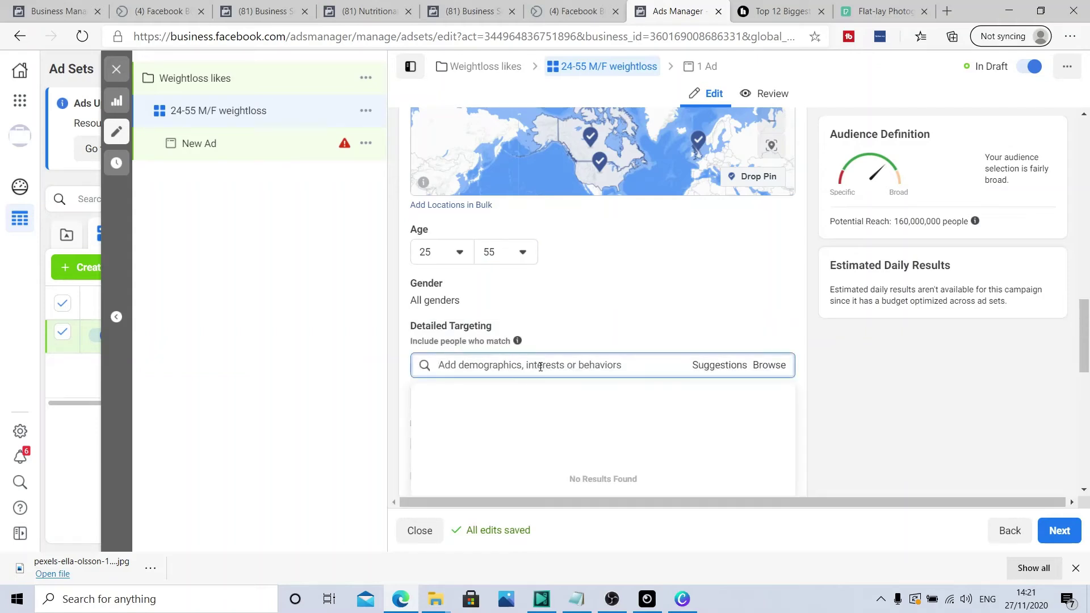
type("wei")
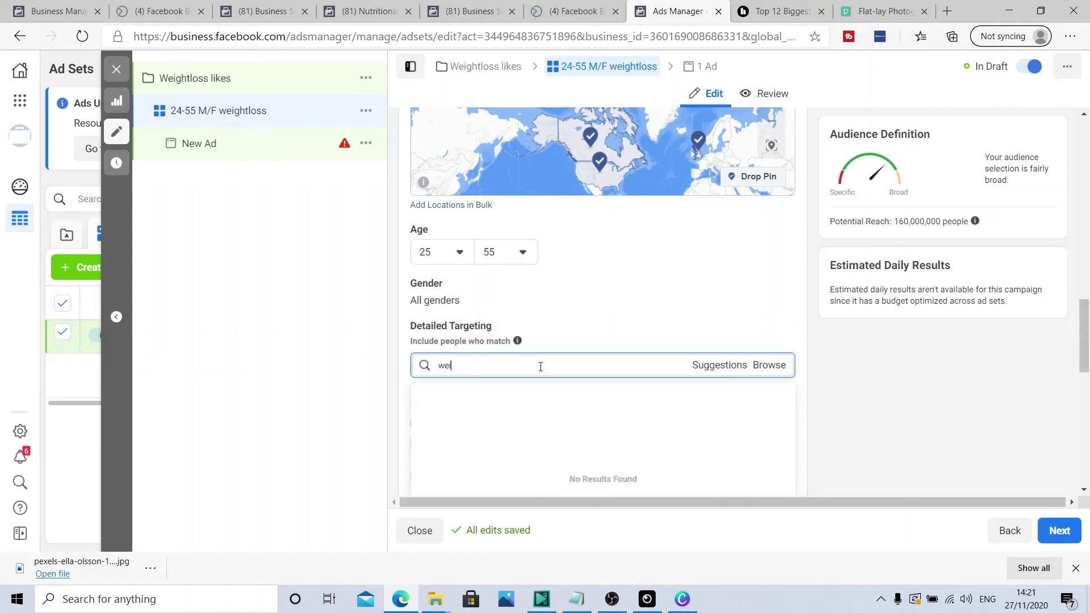
type("ght loss")
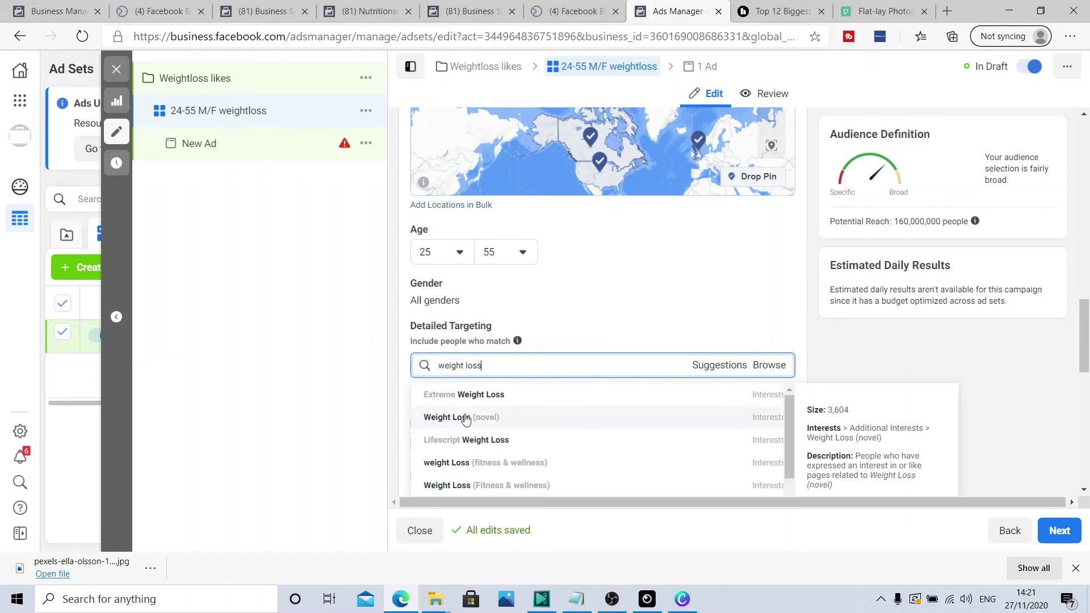
left_click(453, 486)
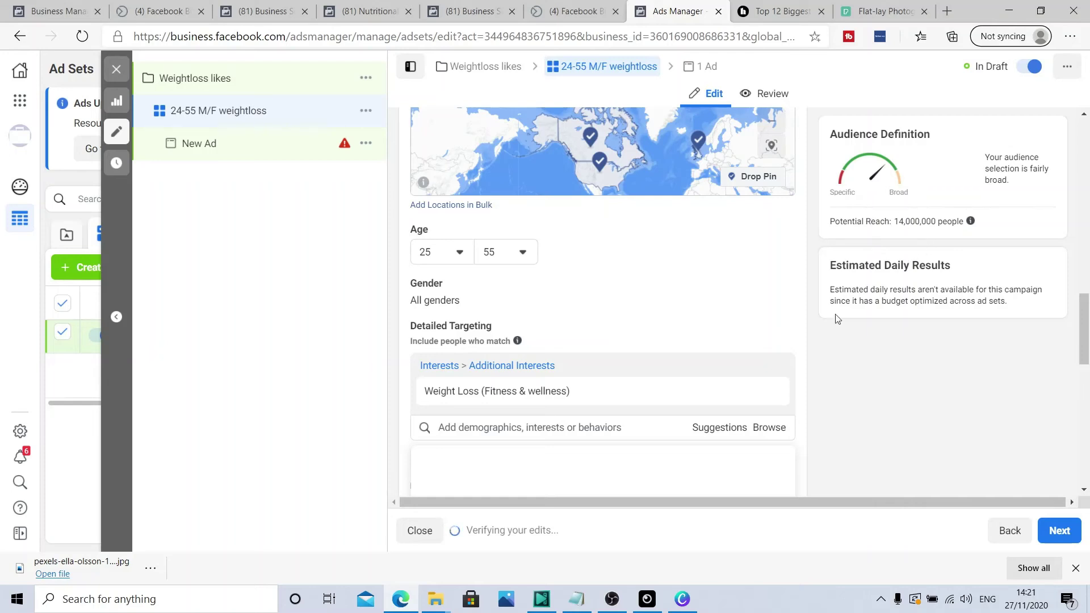
Step: Search detailed targeting for "dieting" and add the Healthy diet interest
scroll(728, 323, "down", 2)
scroll(572, 296, "down", 1)
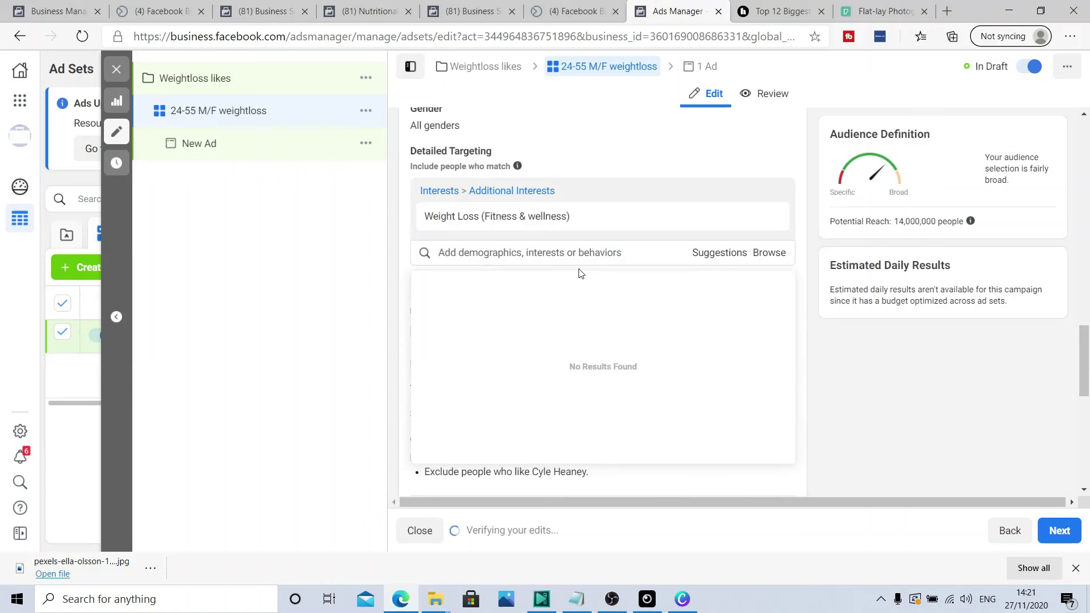
type("dieti")
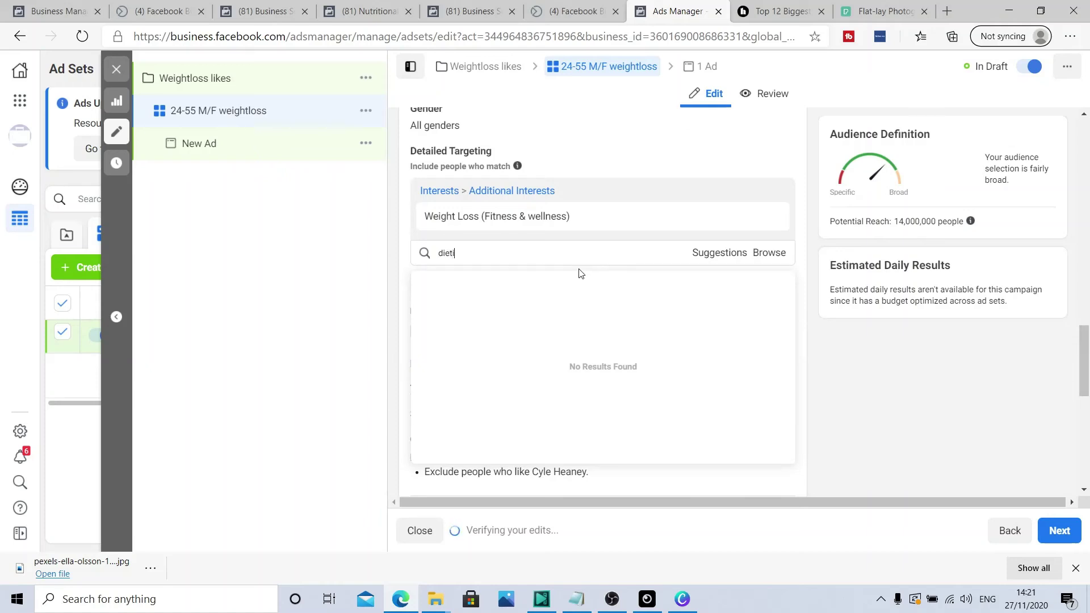
type("ng")
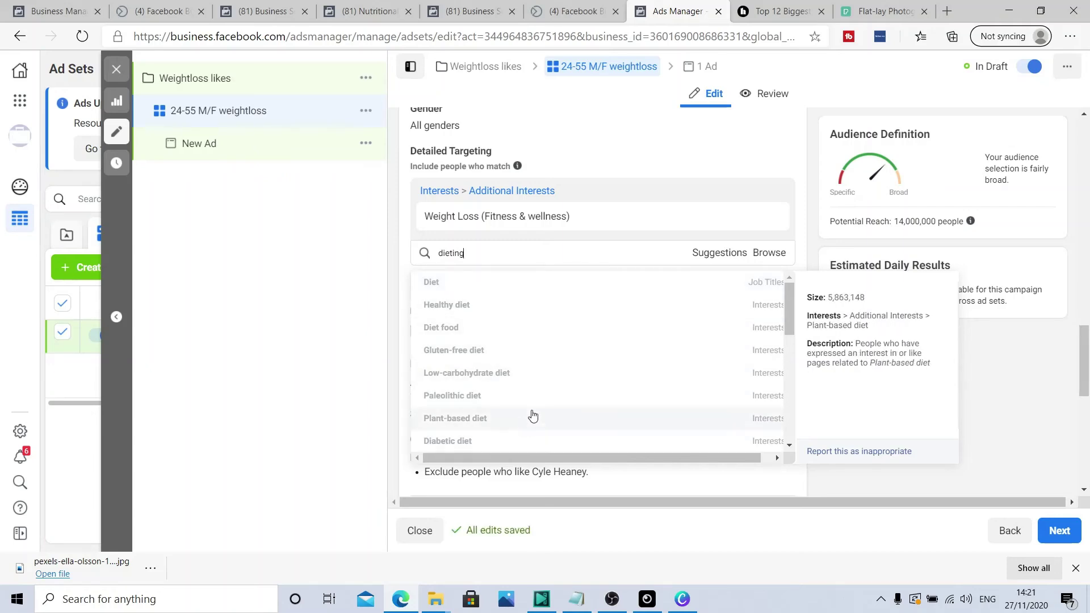
left_click(542, 314)
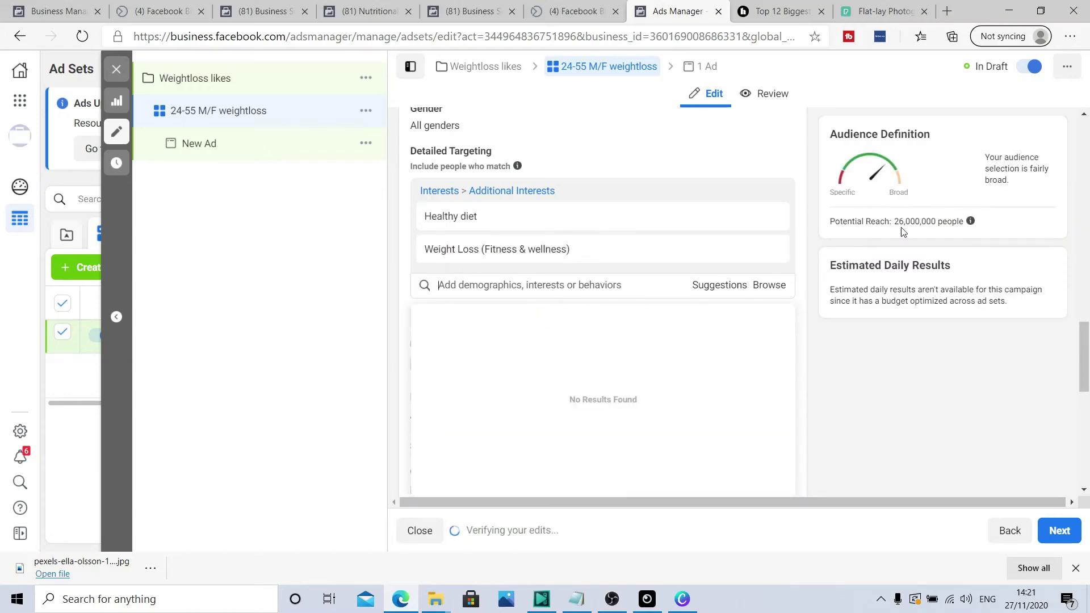
Step: Review the placements, expand the extra Optimization & Delivery options and continue to the ad's settings
scroll(611, 279, "down", 3)
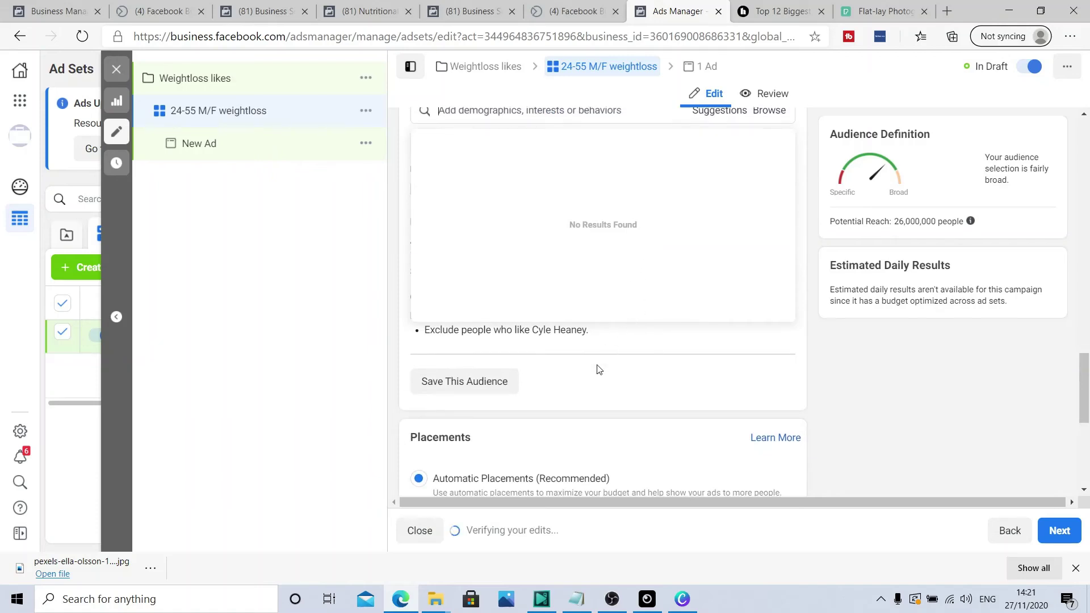
scroll(533, 376, "down", 2)
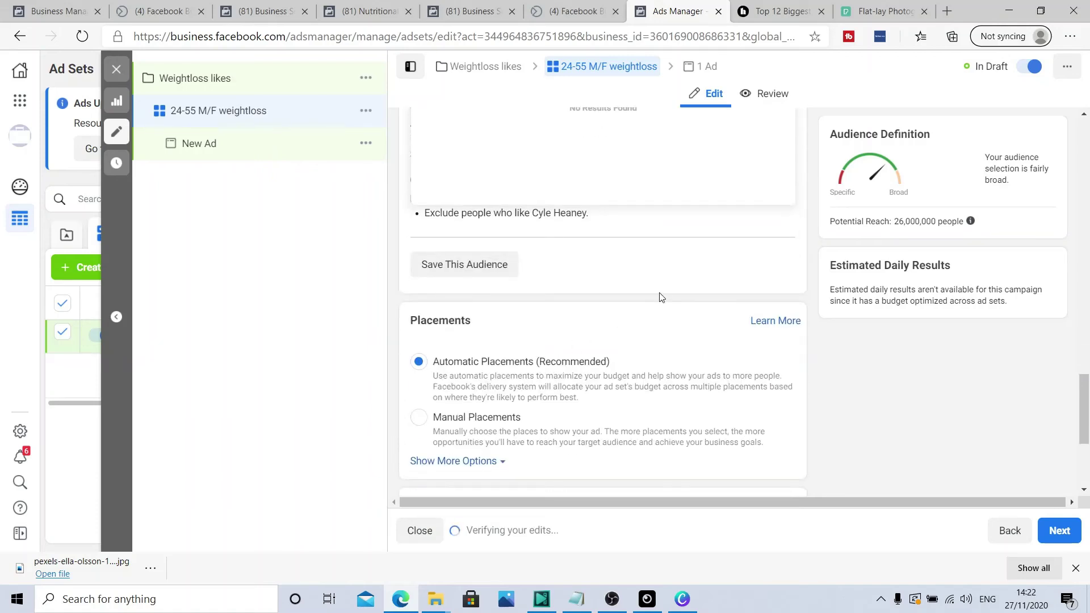
scroll(606, 330, "down", 2)
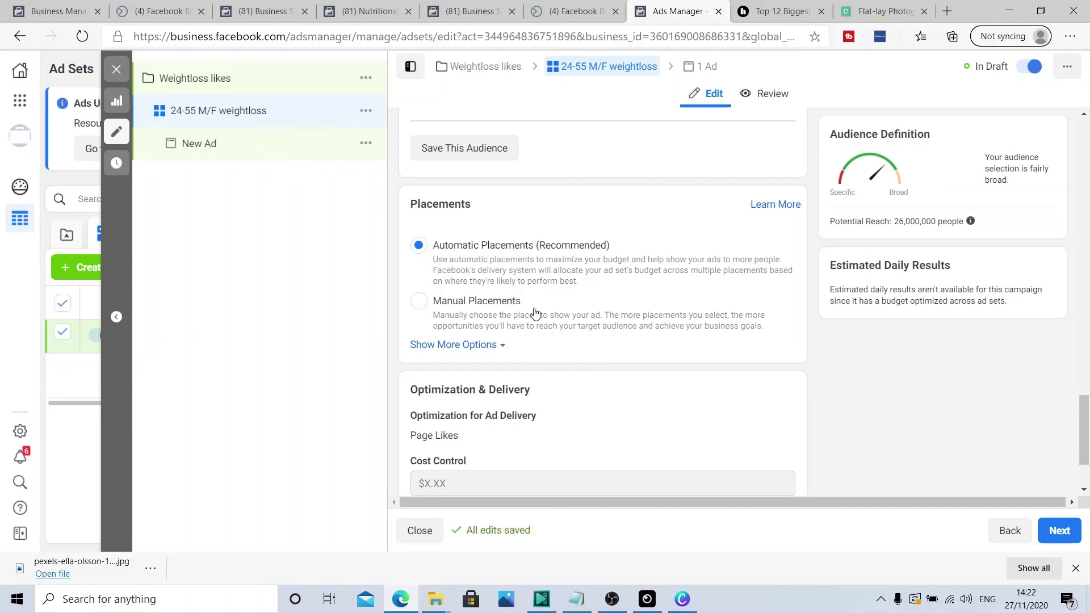
scroll(534, 312, "down", 2)
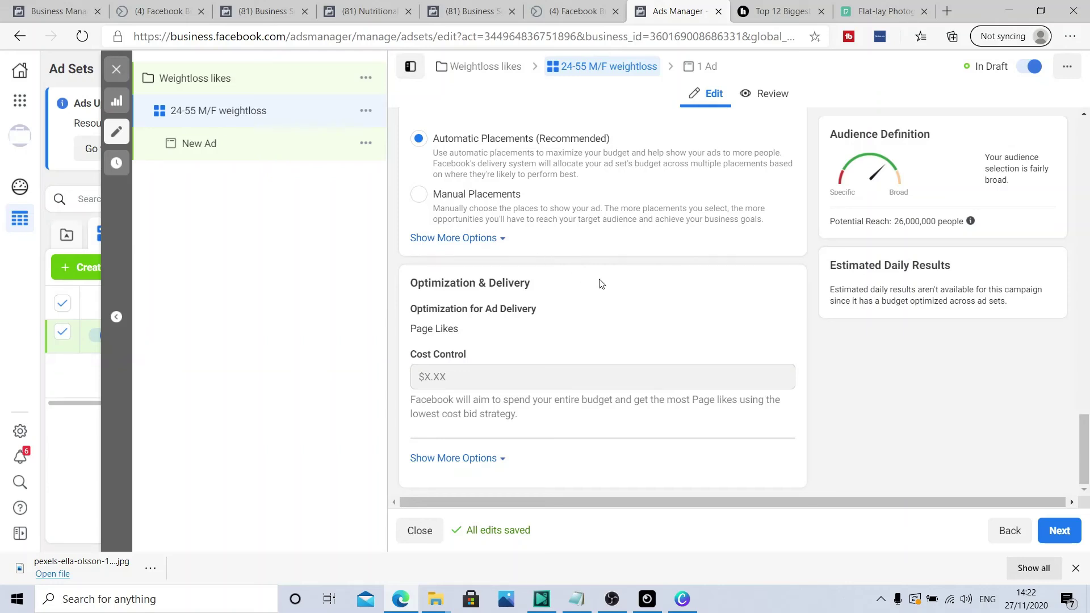
left_click(691, 323)
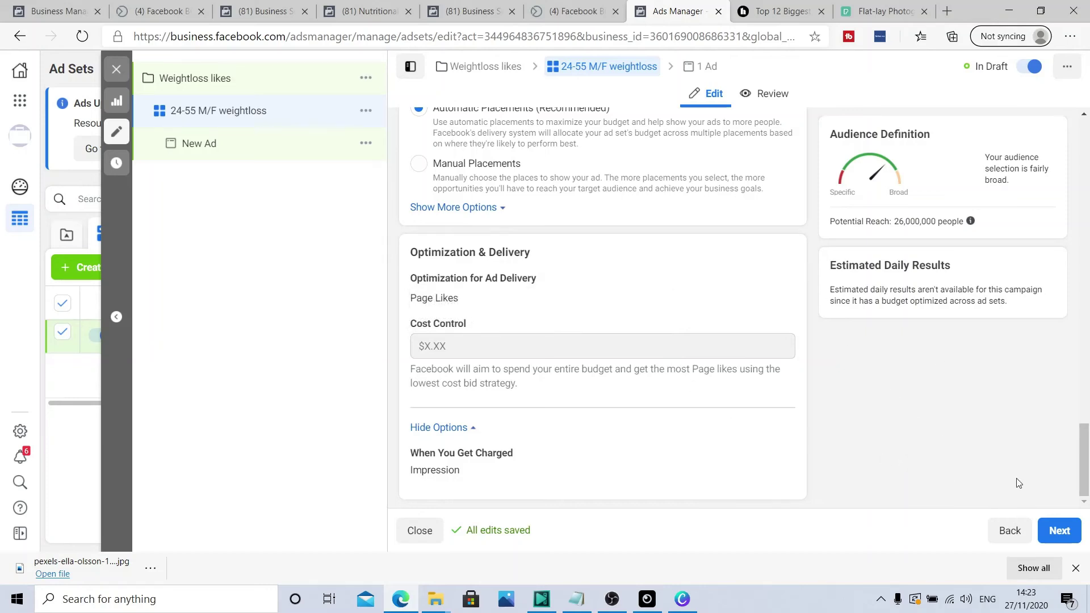
left_click(1063, 539)
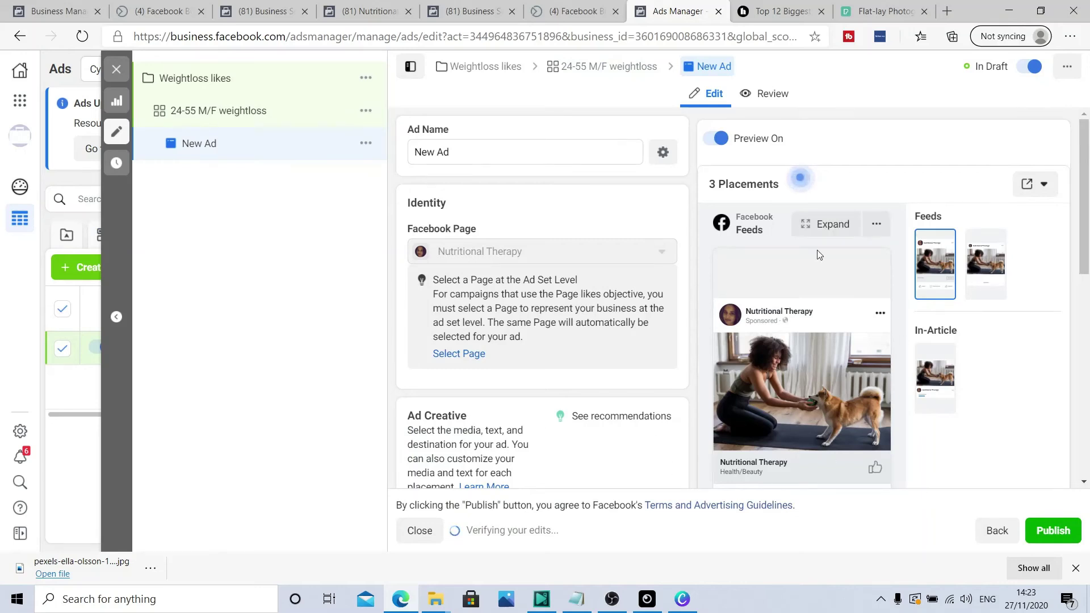
Step: Clear the preselected image from the new ad's creative media
scroll(584, 325, "down", 3)
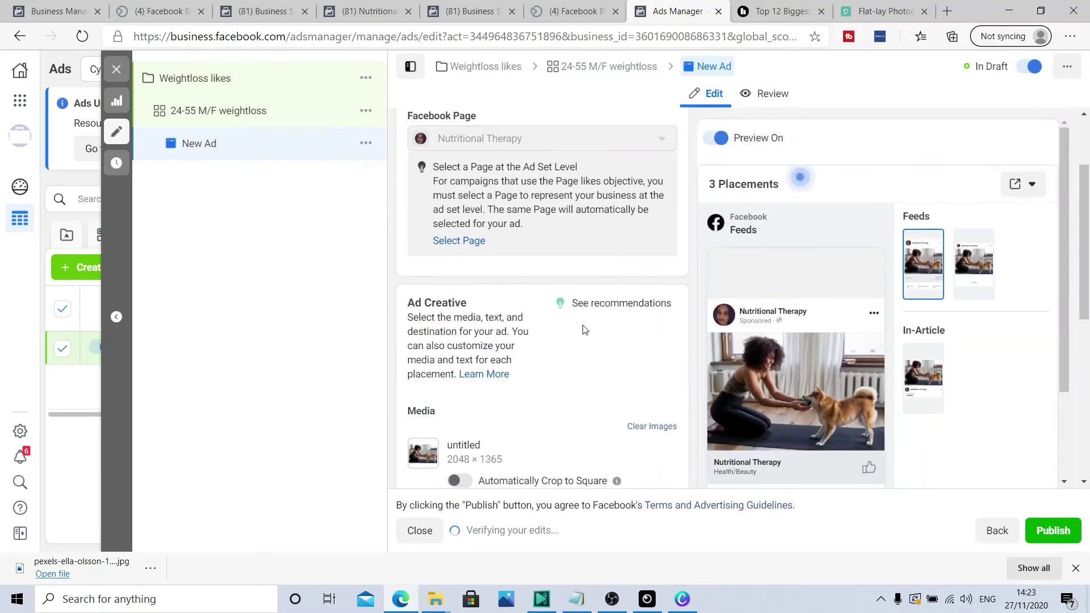
scroll(551, 140, "up", 2)
scroll(551, 140, "up", 1)
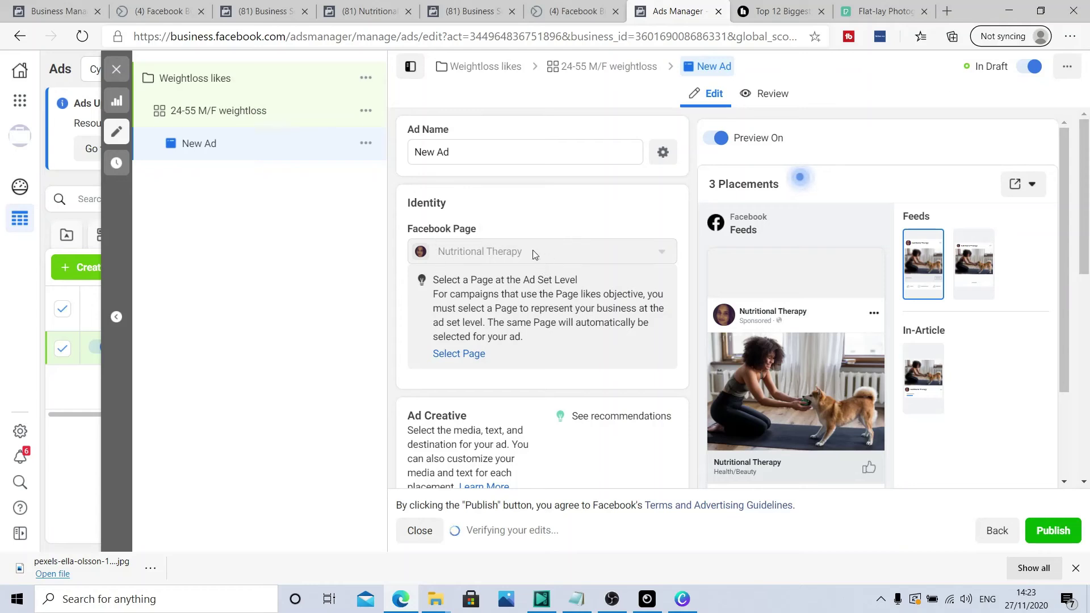
scroll(527, 258, "down", 5)
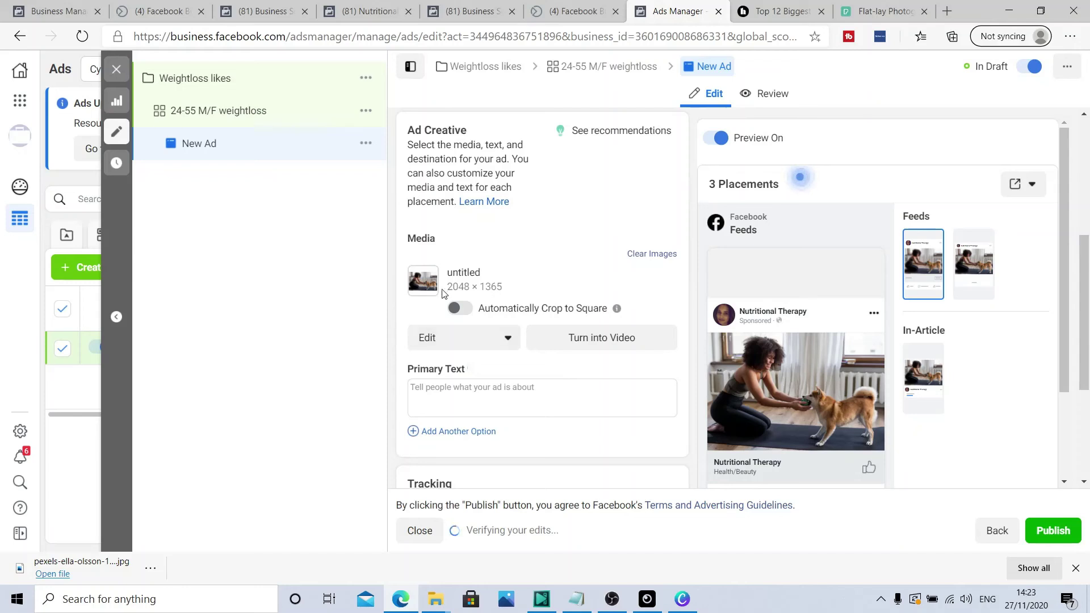
left_click(641, 255)
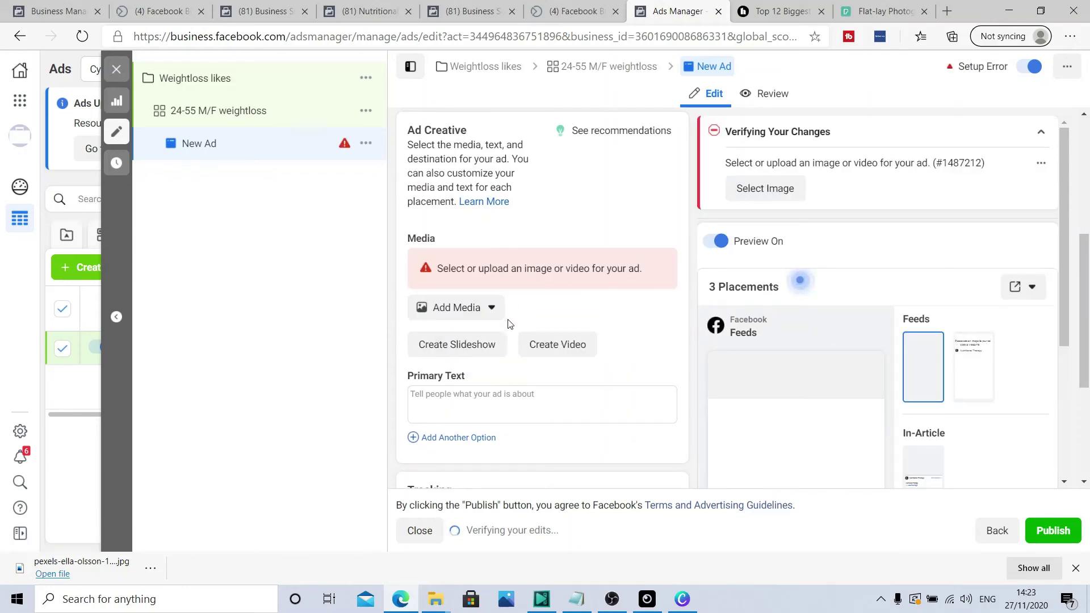
Step: Upload the "Facebook banner" image from the Facebook page folder inside Weight loss on Lexar (D:) and use it as the ad's media
left_click(486, 308)
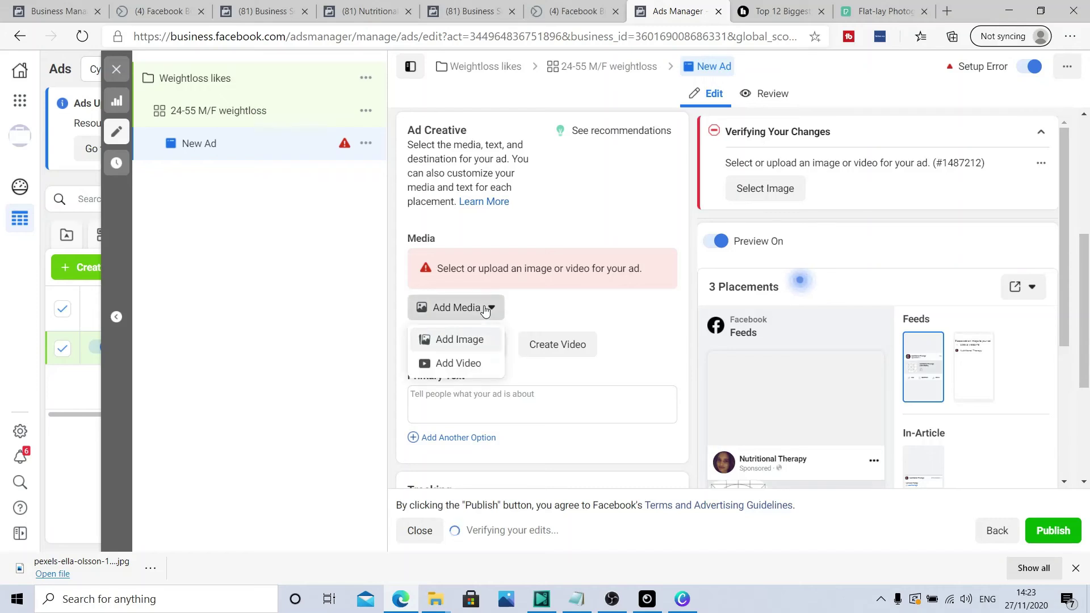
left_click(465, 343)
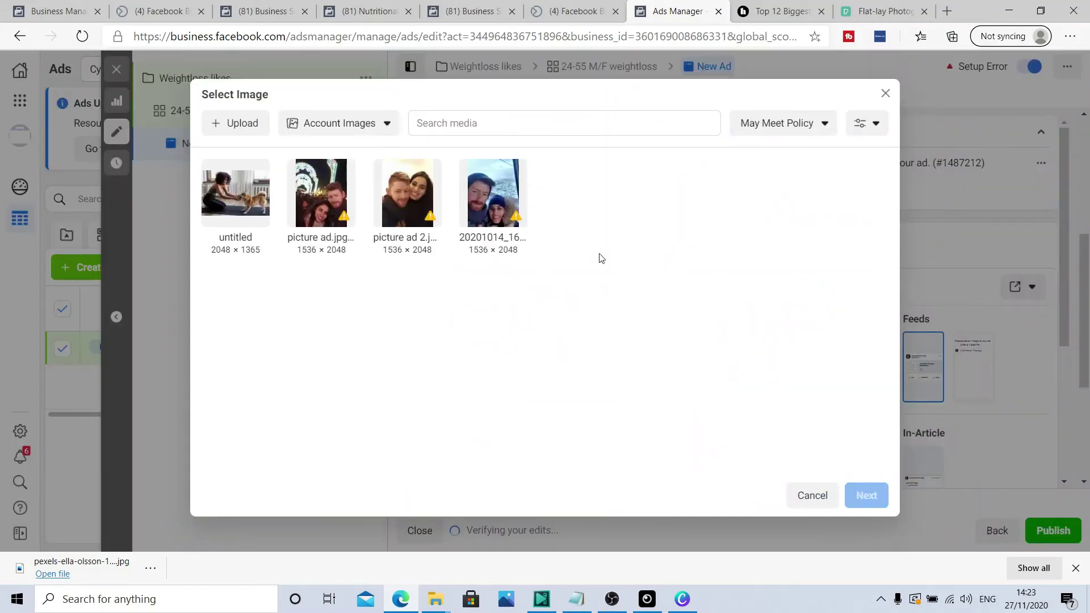
left_click(230, 128)
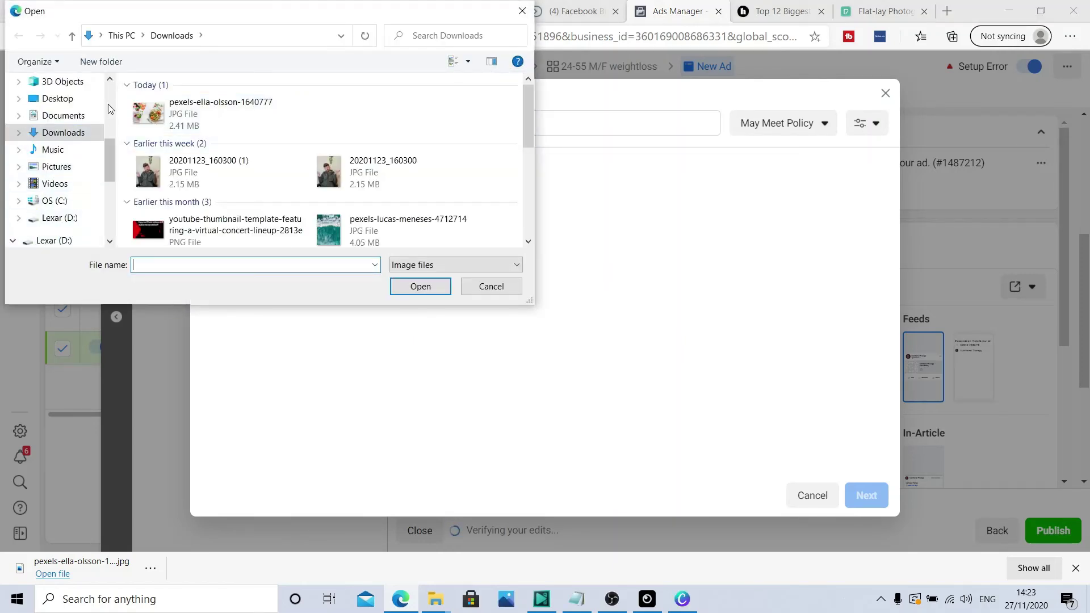
scroll(71, 171, "down", 5)
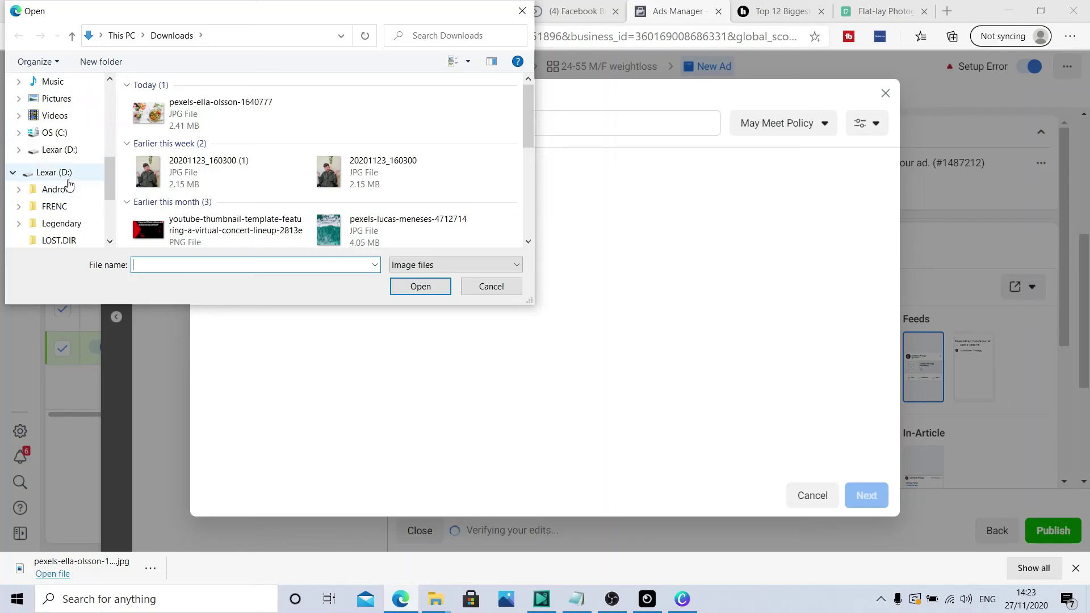
left_click(74, 219)
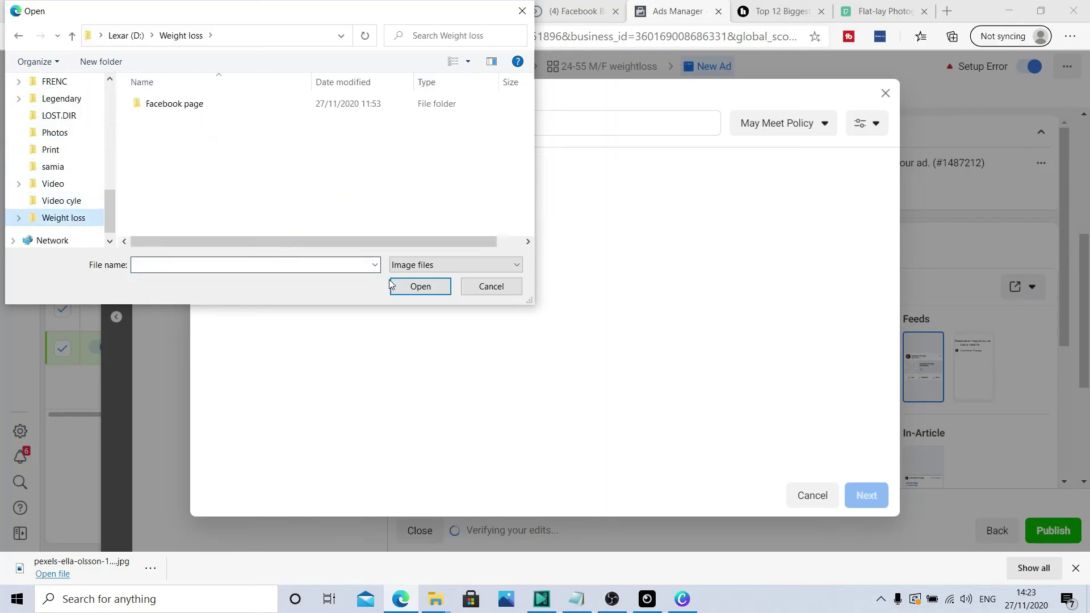
left_click(178, 108)
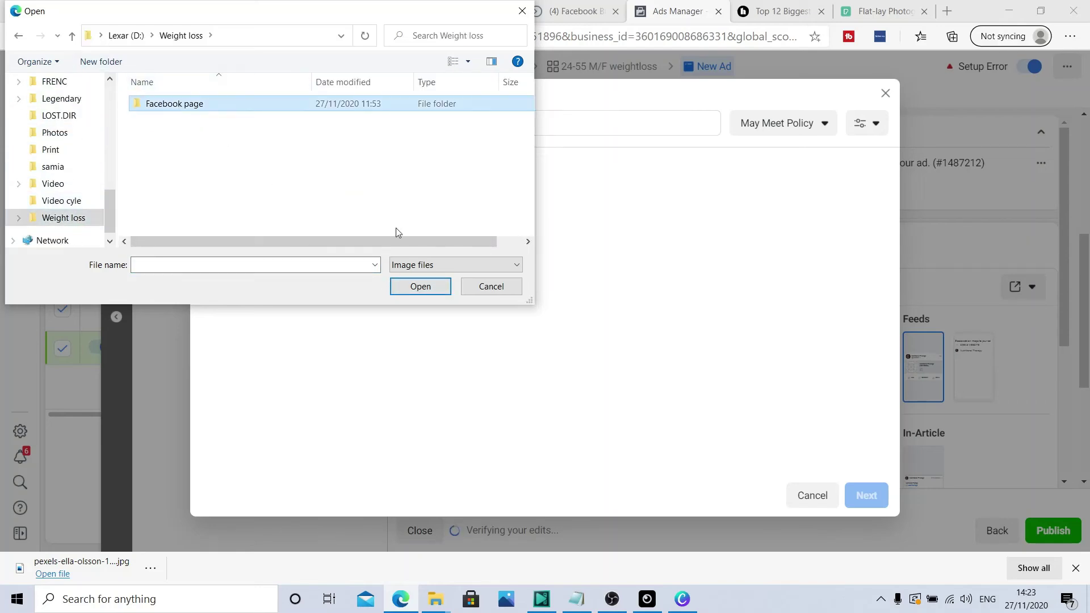
left_click(418, 288)
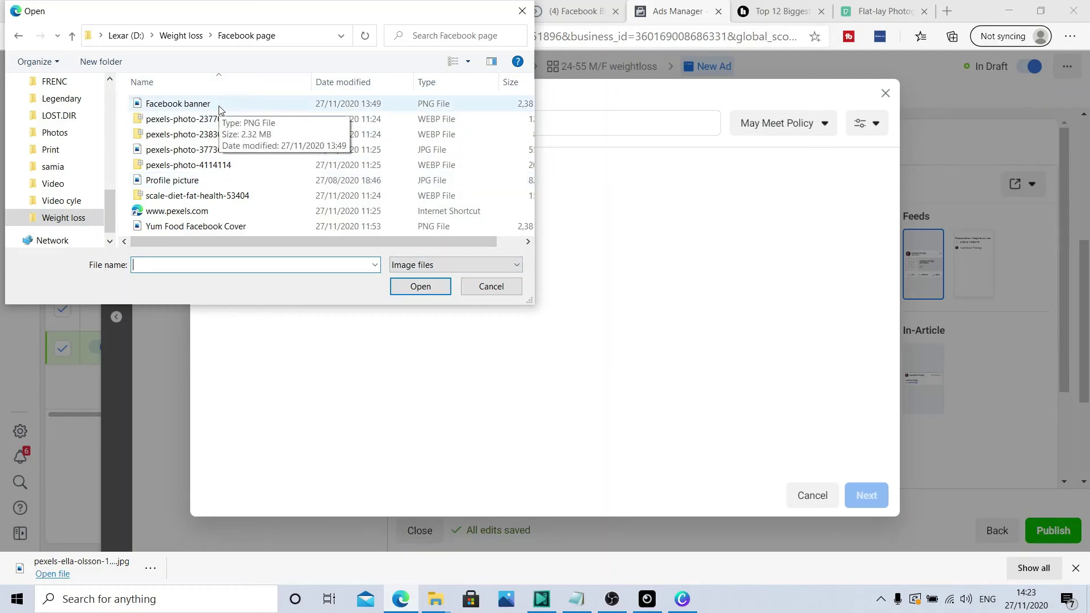
left_click(218, 105)
left_click(420, 286)
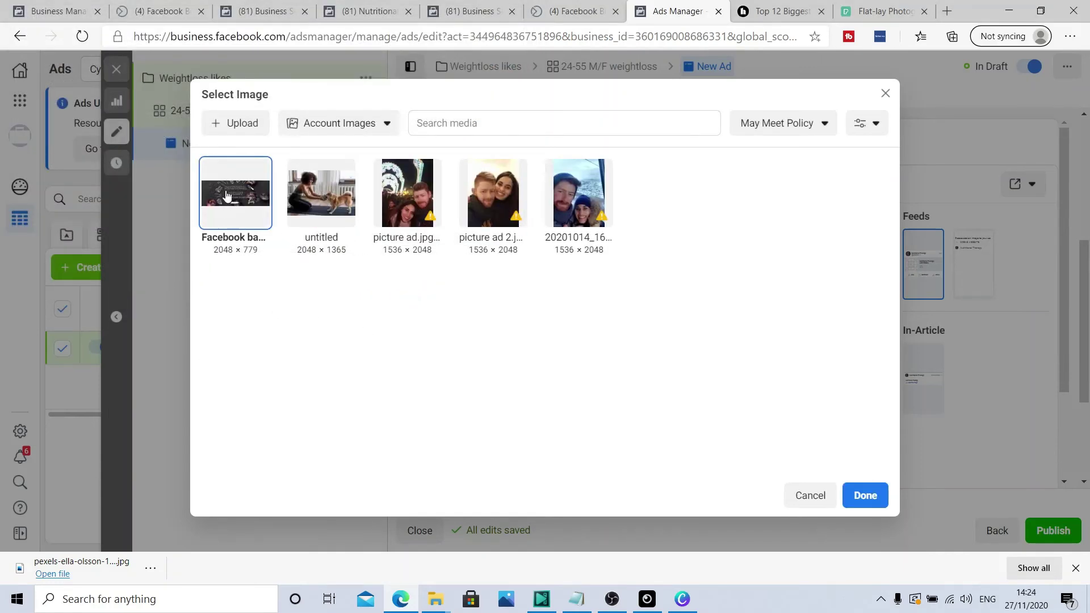
left_click(880, 494)
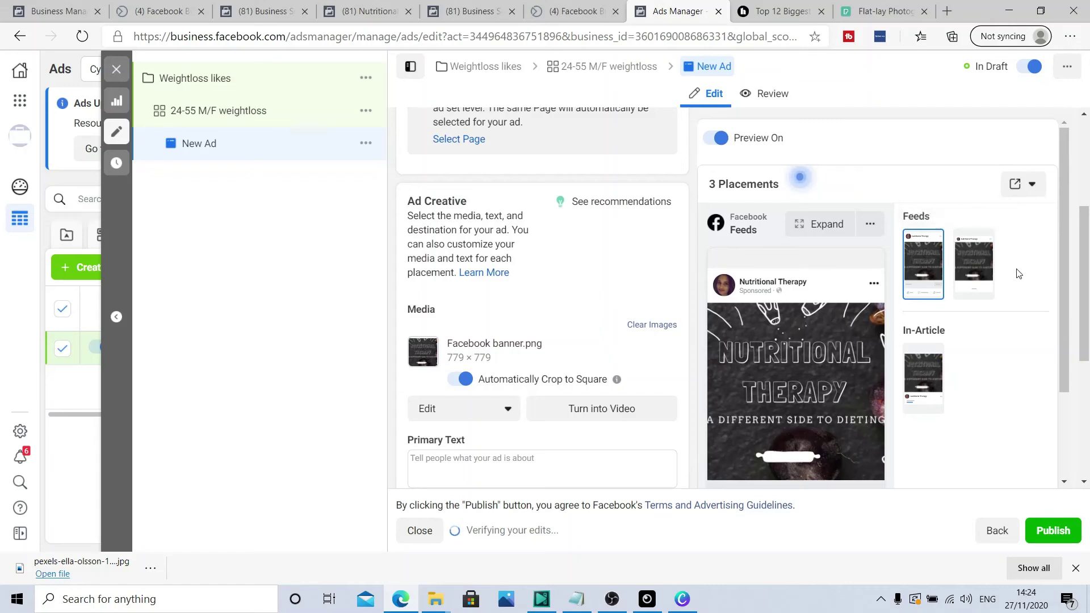
Step: Write the ad's primary text: "Everyday dieting can be crazy!! What if you could still eat whatever you wanted and still loose weight."
scroll(947, 351, "down", 2)
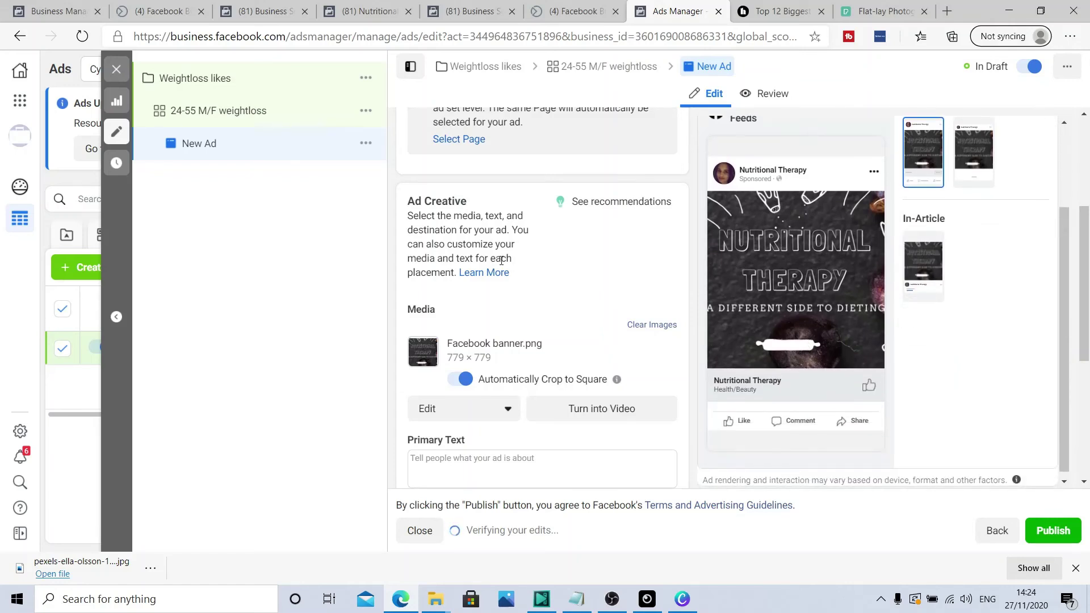
scroll(567, 278, "up", 4)
scroll(568, 277, "down", 2)
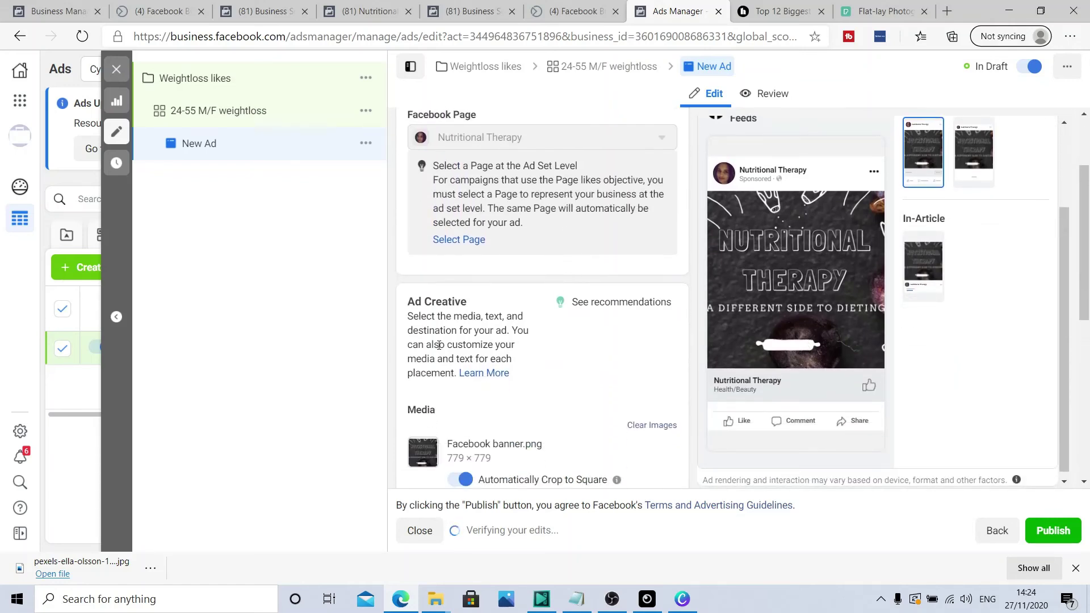
scroll(458, 346, "down", 5)
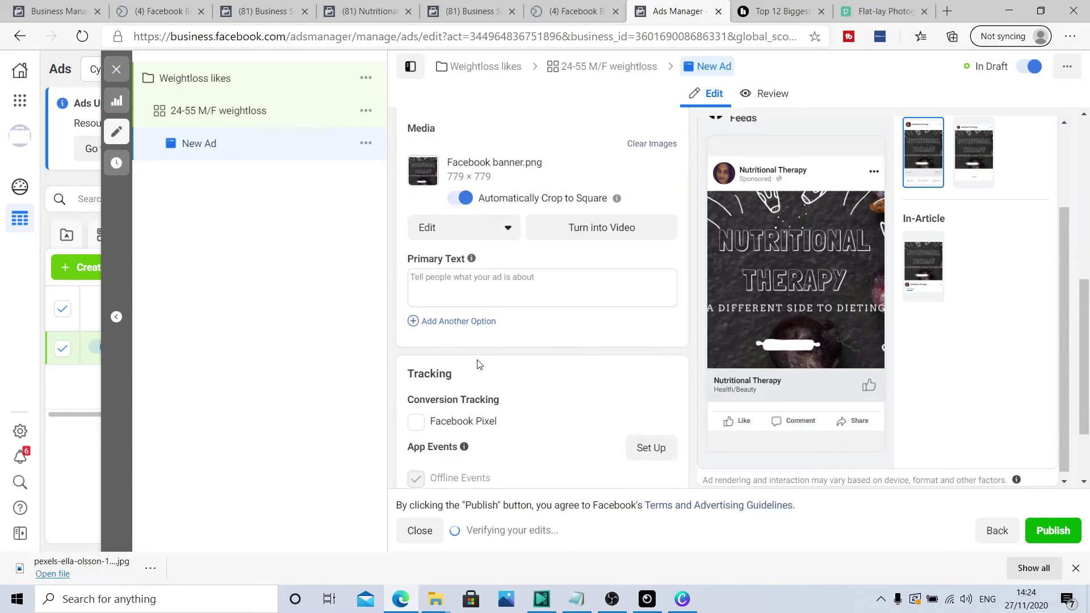
left_click(463, 282)
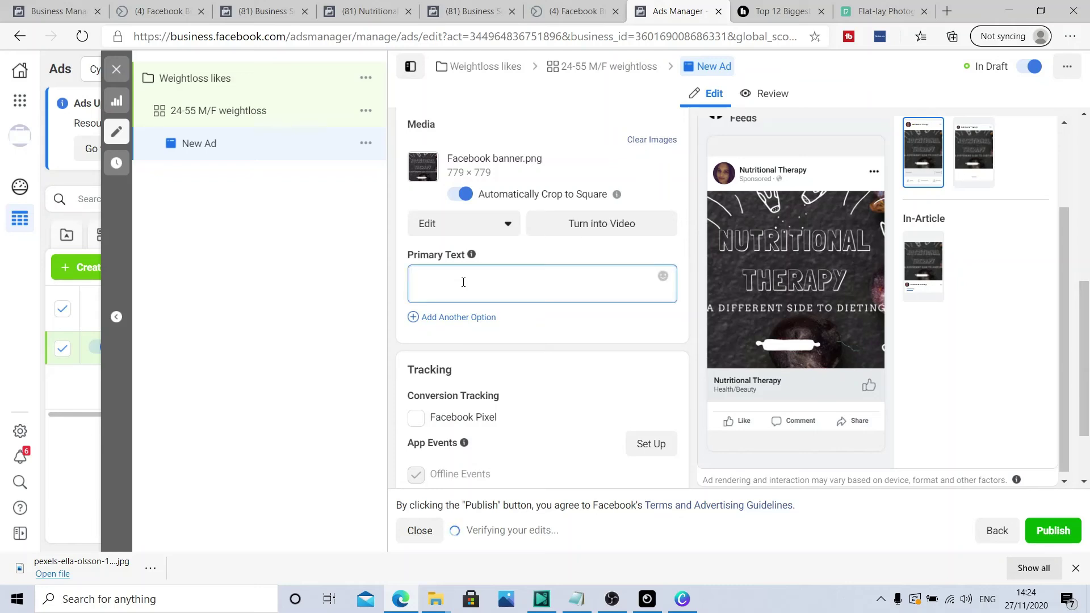
type("Everyday die")
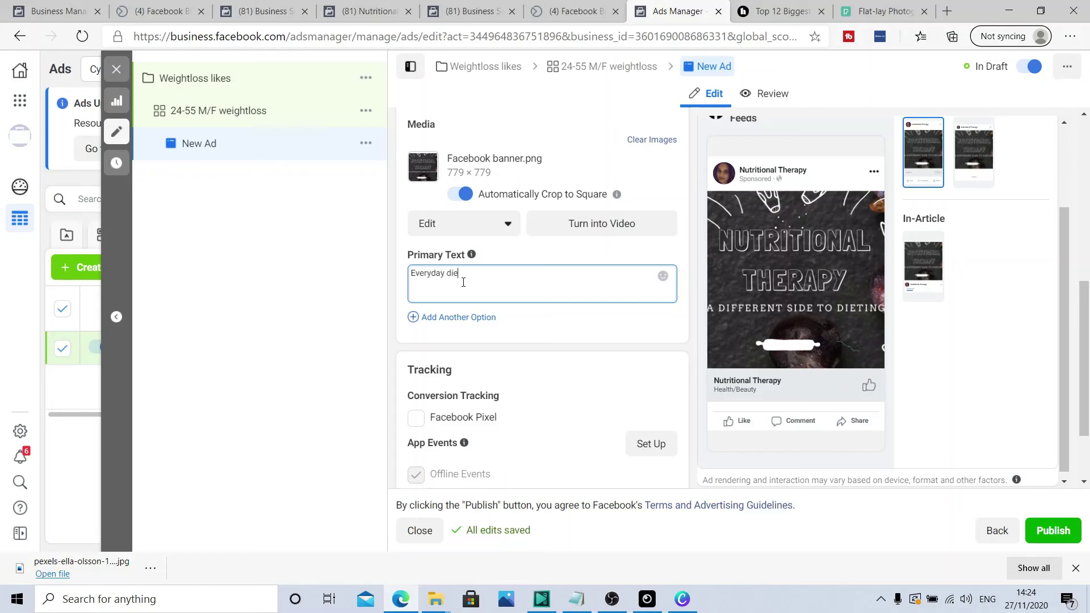
type("ting can be crazy!!")
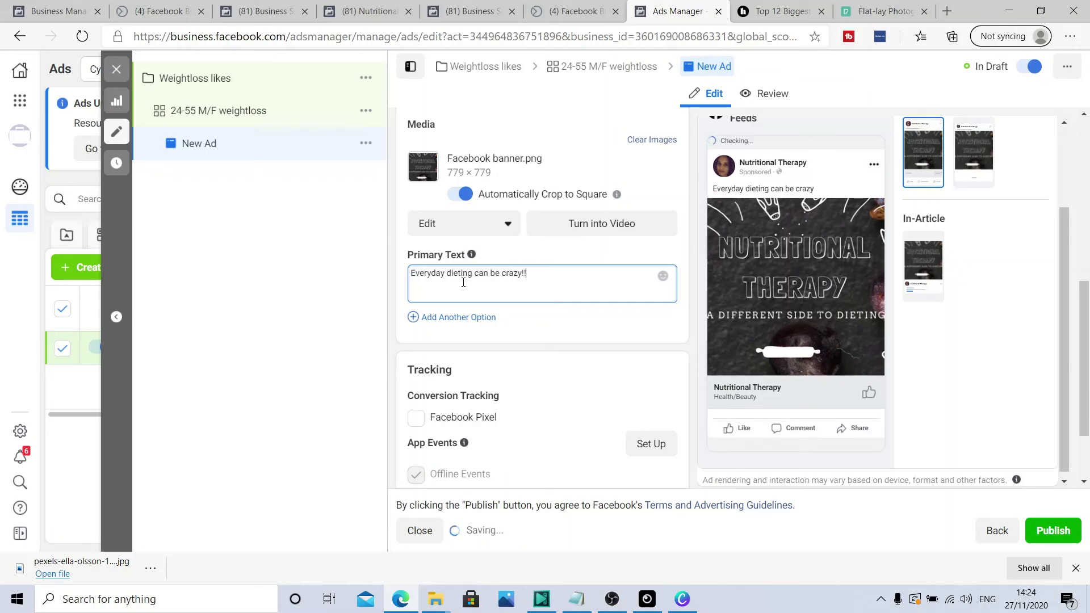
type(" Wha")
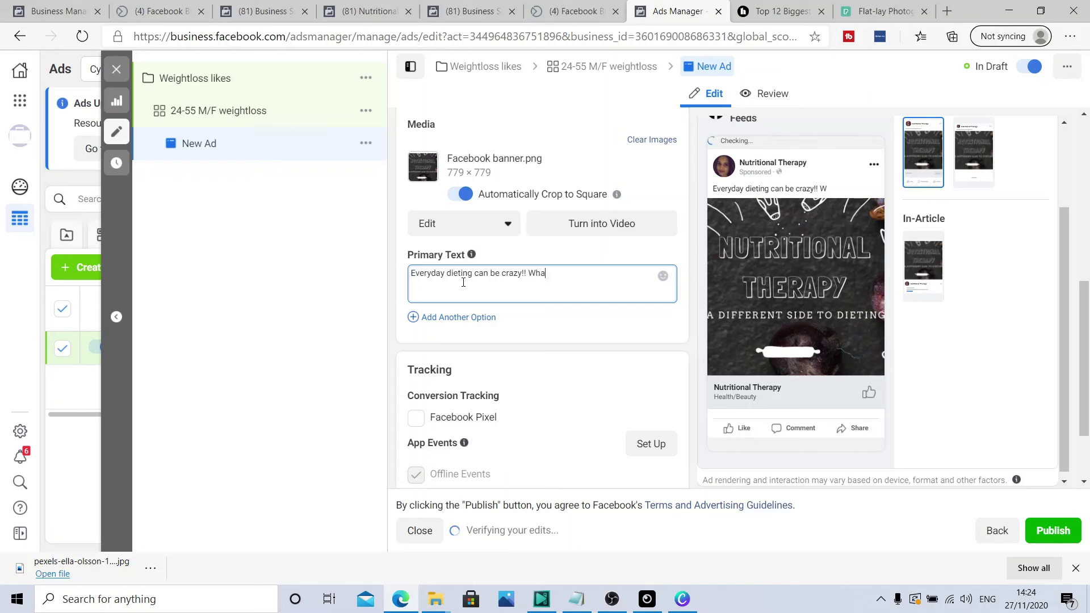
type("t if you could")
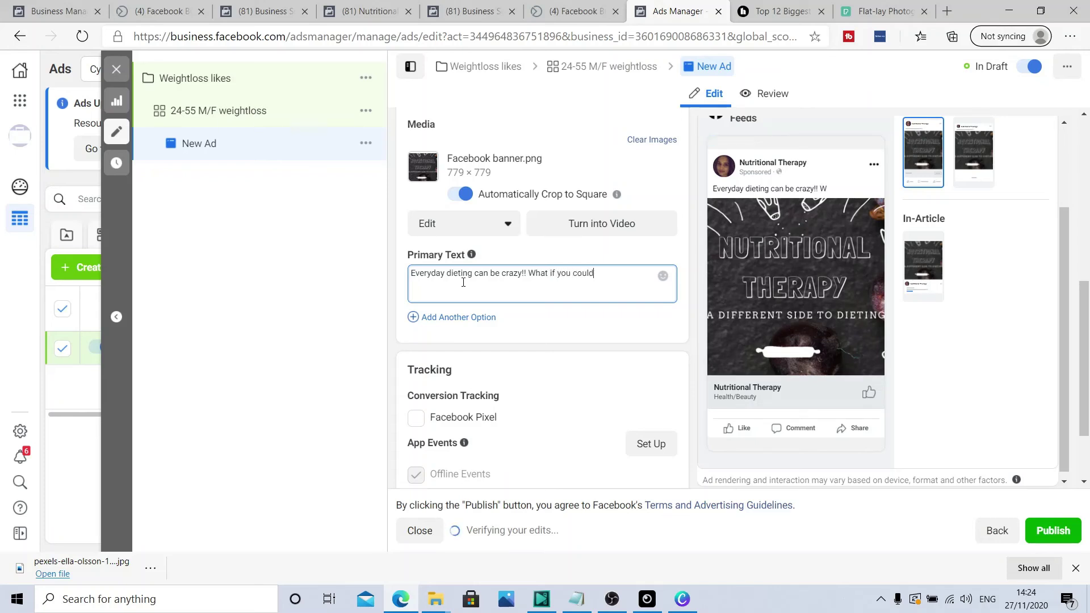
type(" still eat whatever you wanted and stil")
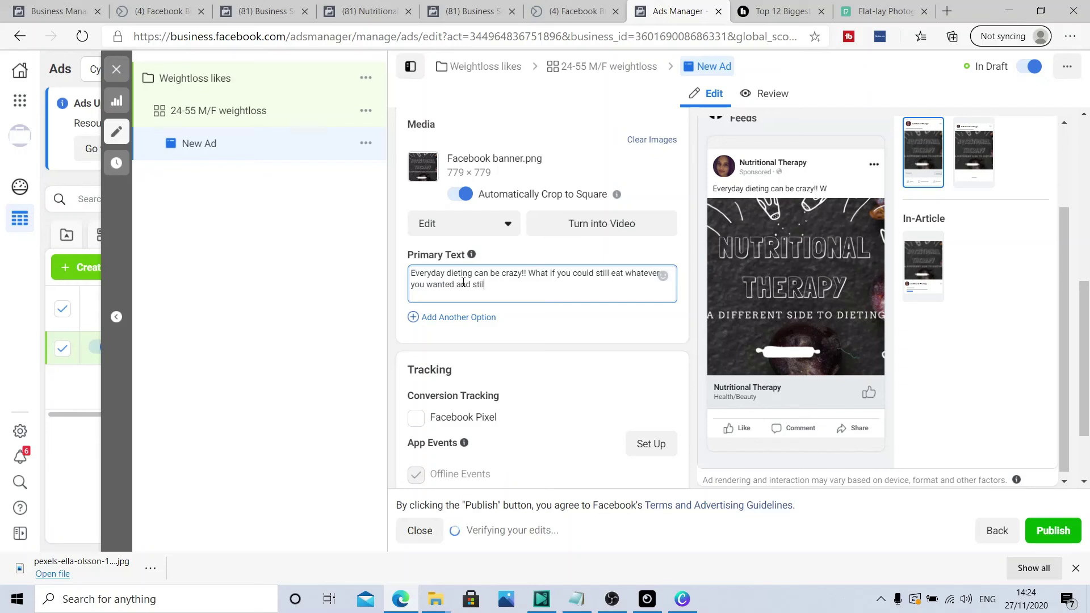
type("l loose weigh")
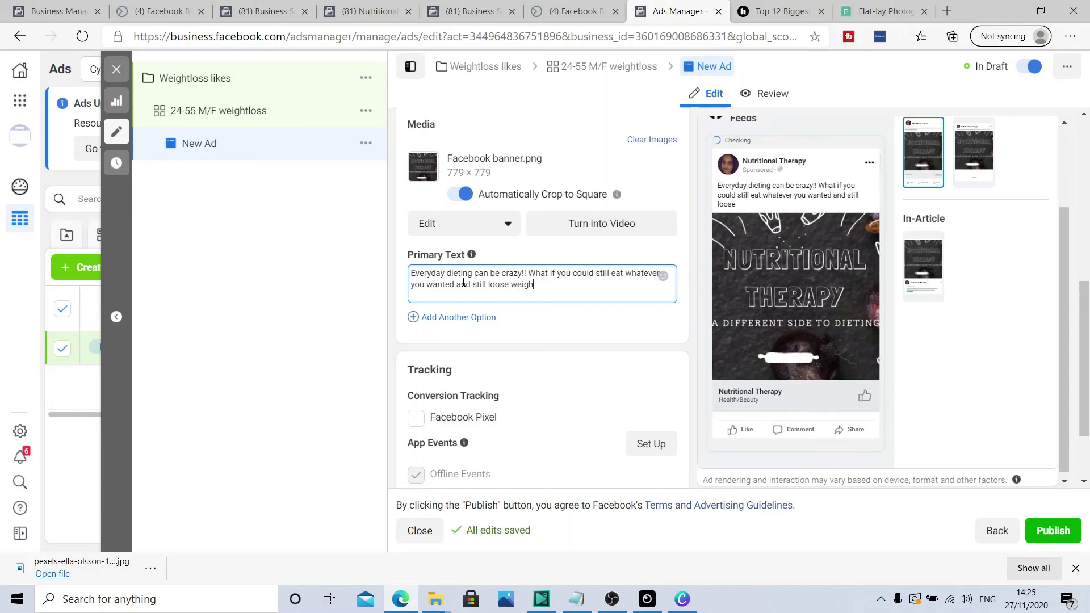
type("t.")
Step: Add a separate paragraph to the primary text reading "Follow this page and you will learn how!", ending with a grinning emoji
key("Return")
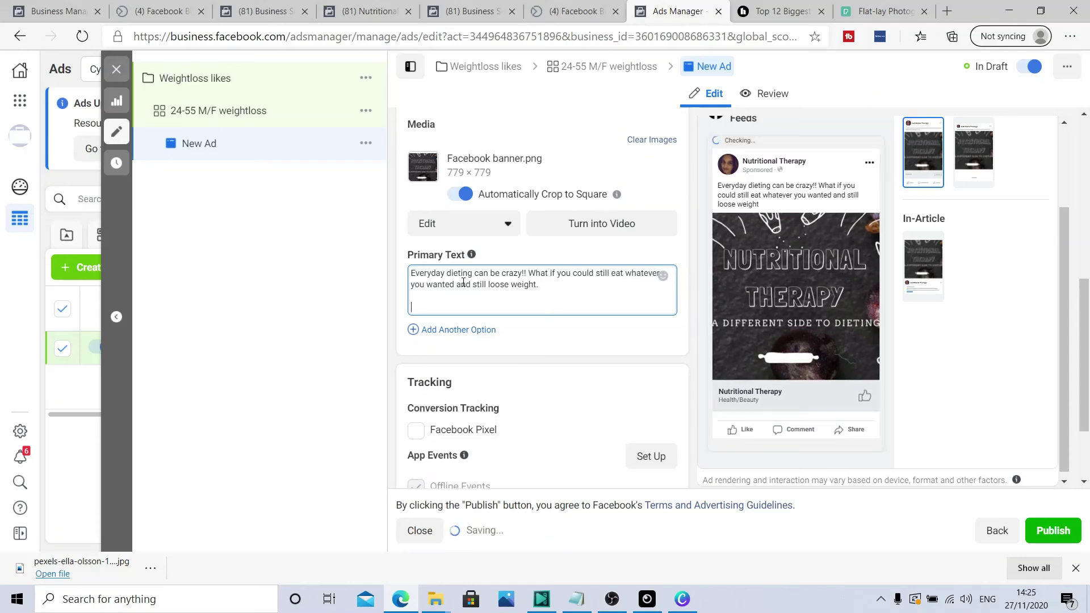
key("Return")
type("Fo")
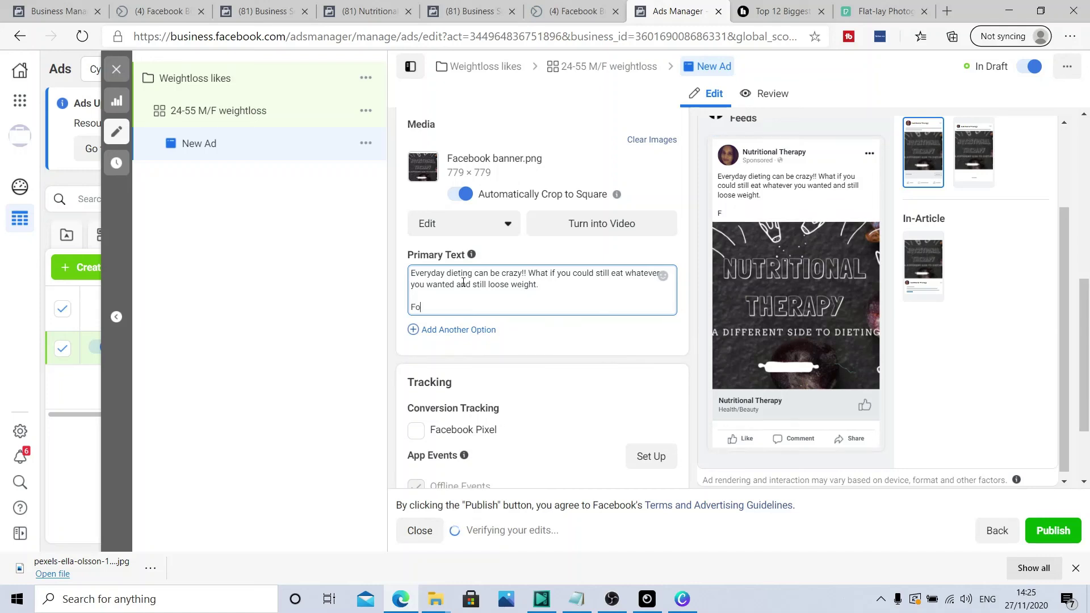
type("llow this")
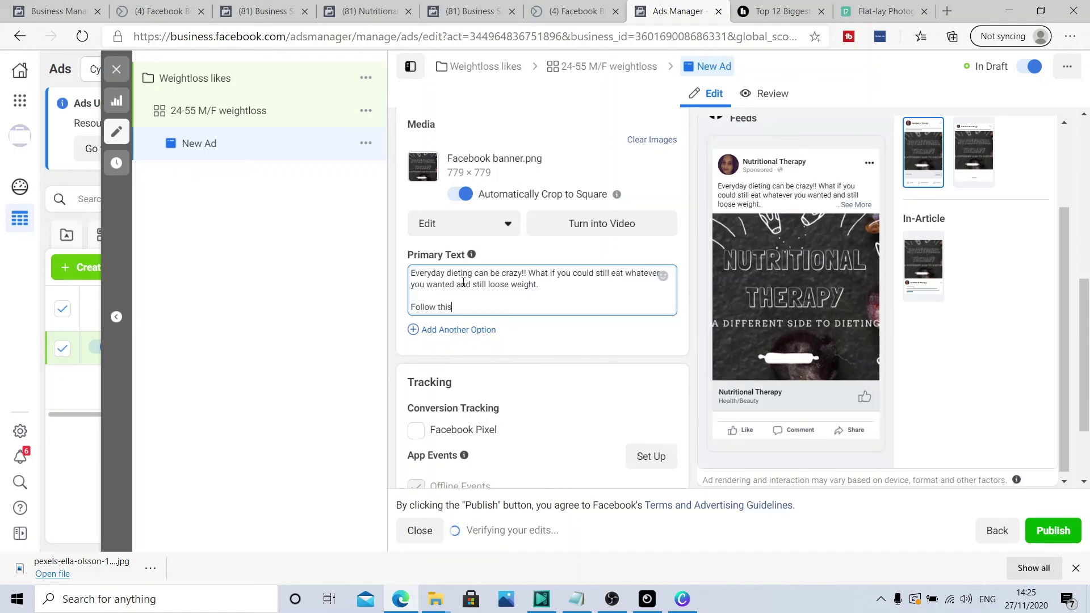
type(" page and you will le")
type("arn how!")
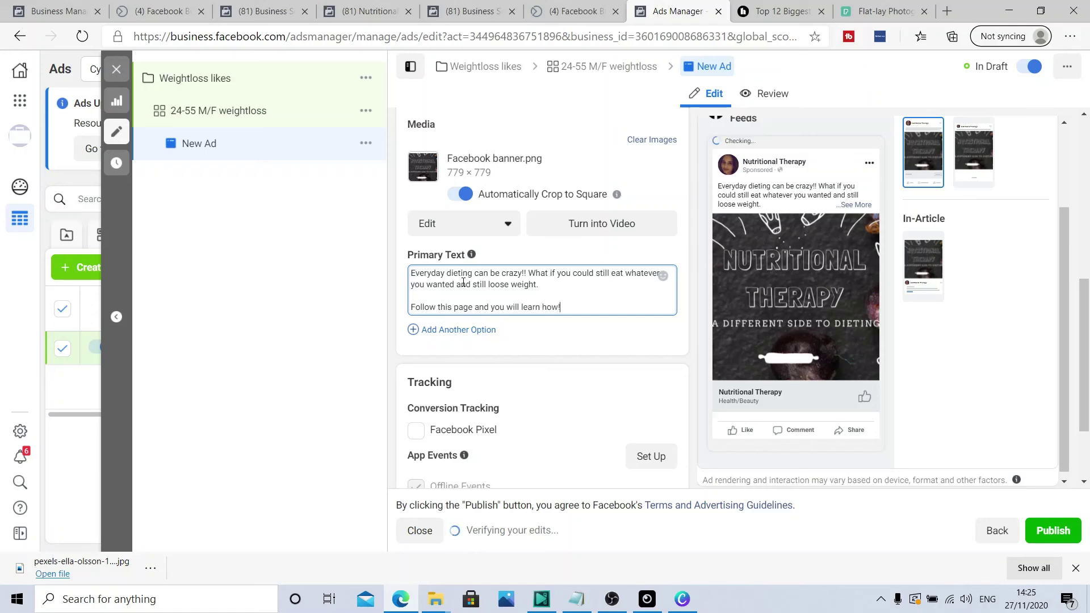
left_click(663, 277)
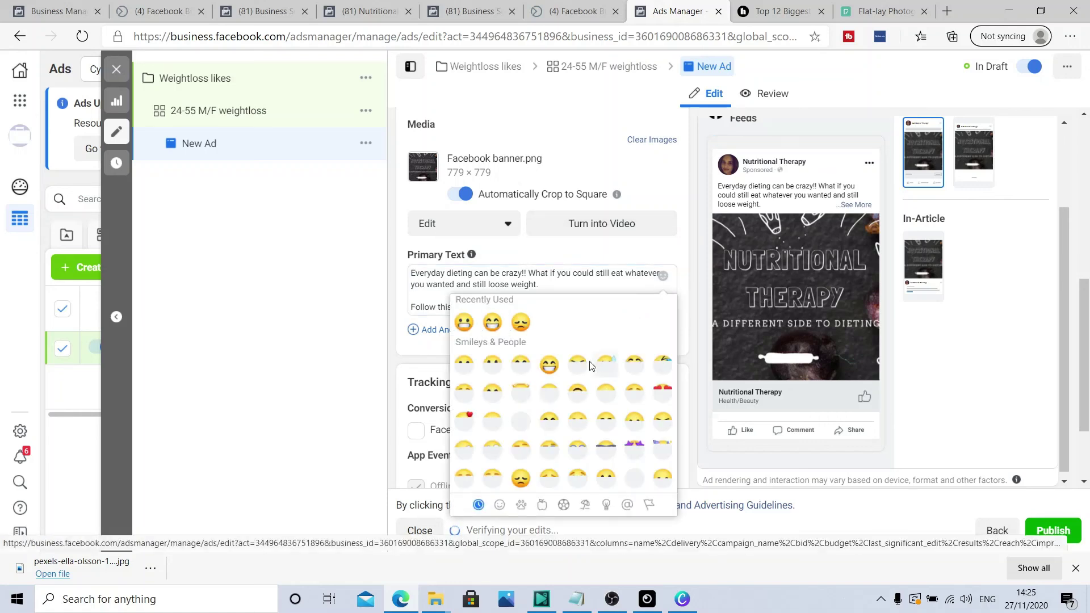
left_click(493, 322)
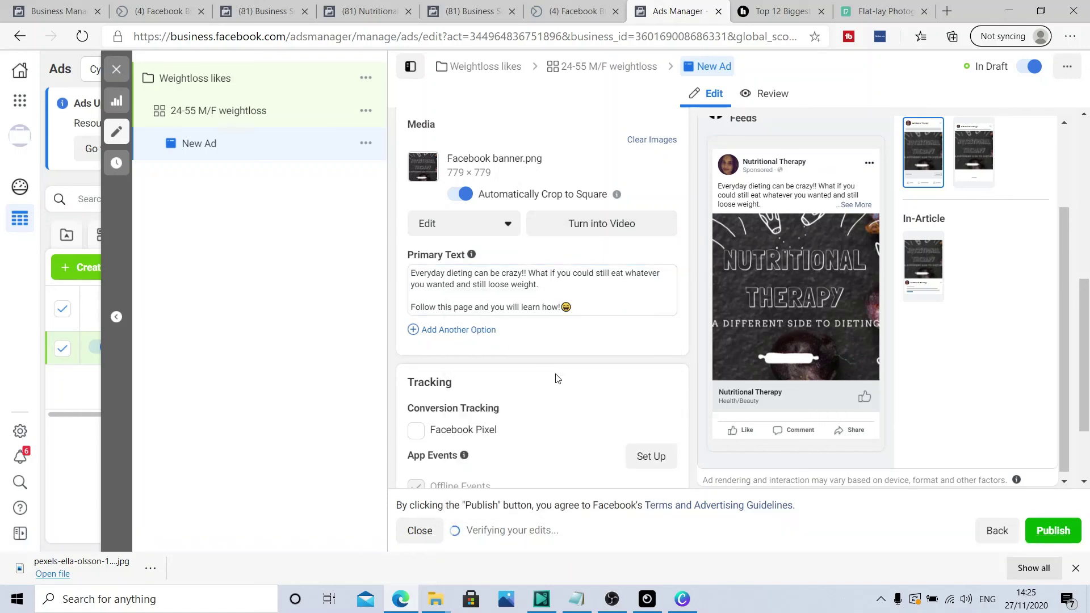
Step: Publish the Weightloss likes campaign with its ad set and ad, and close the ad editor
scroll(440, 379, "down", 2)
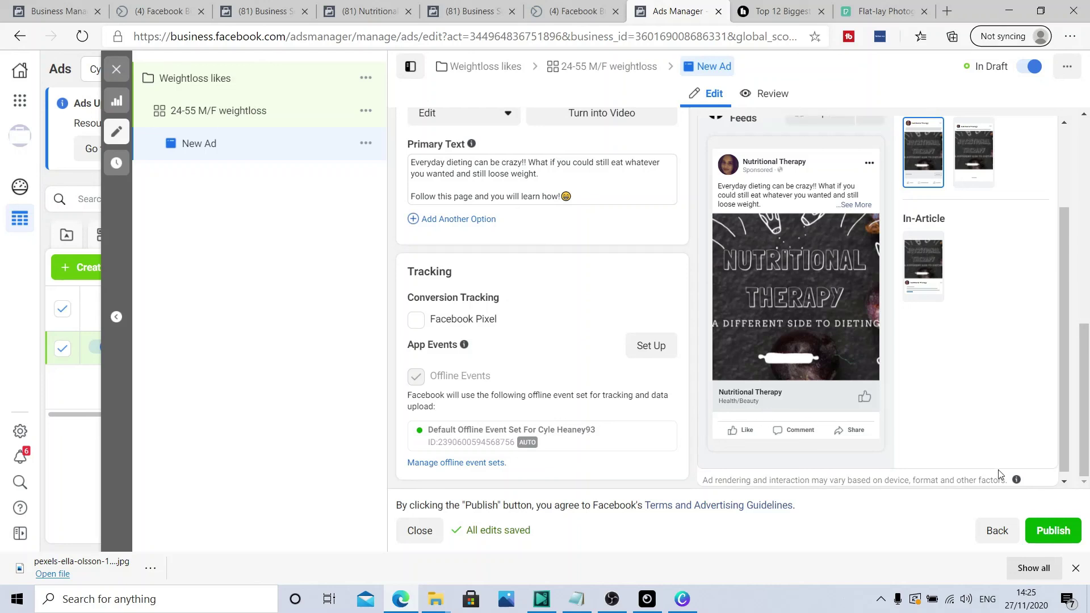
left_click(1054, 532)
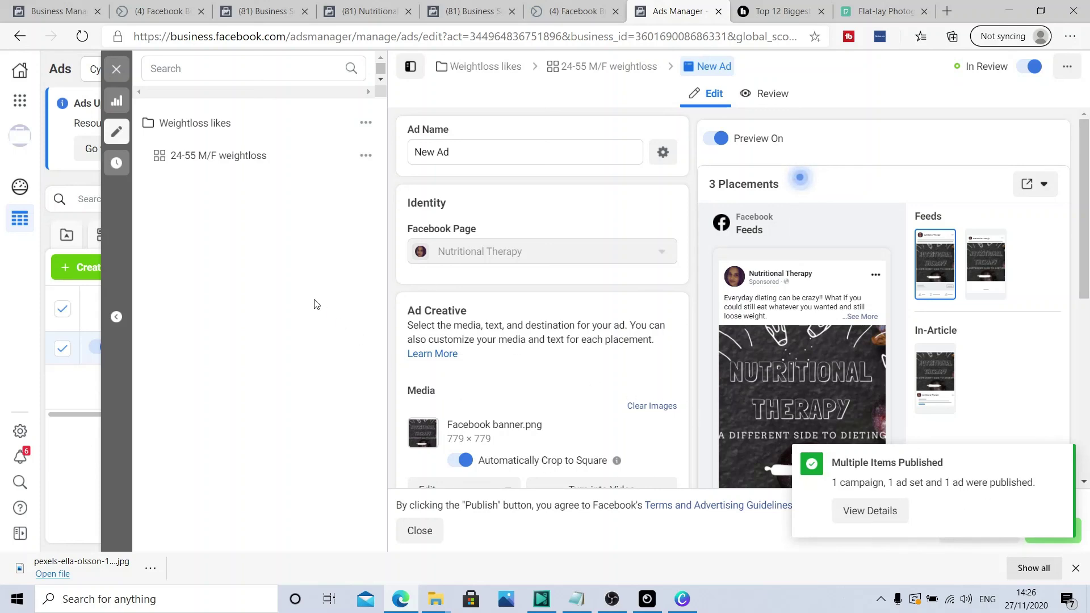
left_click(117, 69)
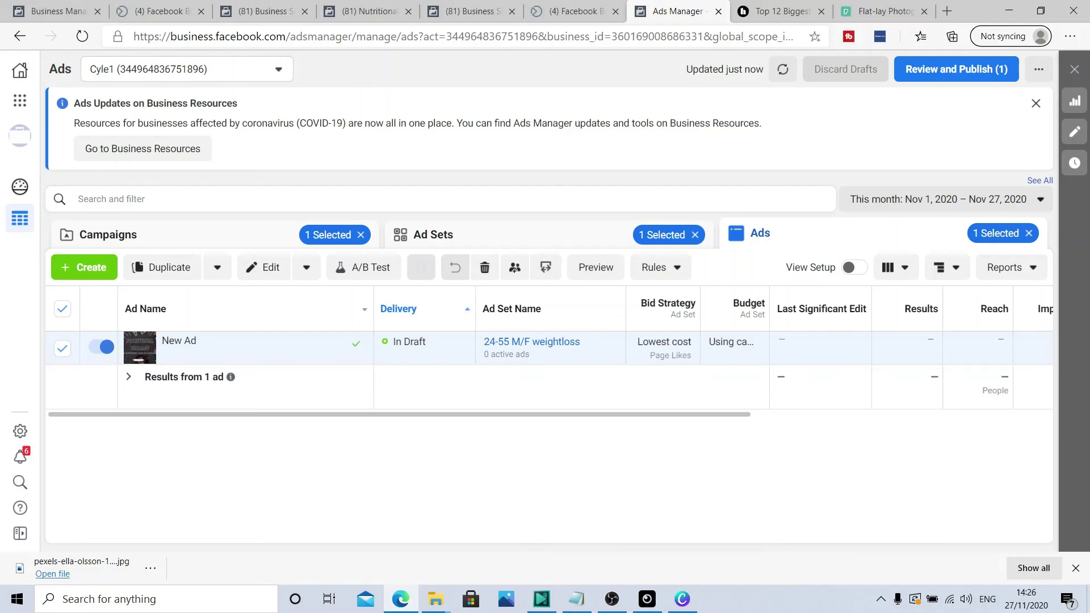
left_click_drag(842, 384, 928, 539)
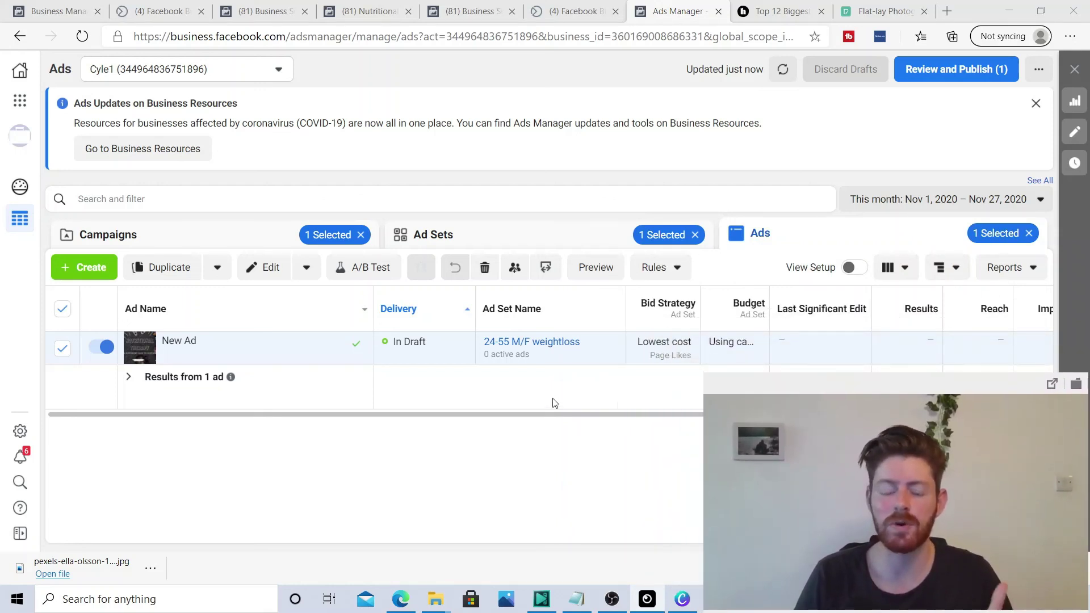